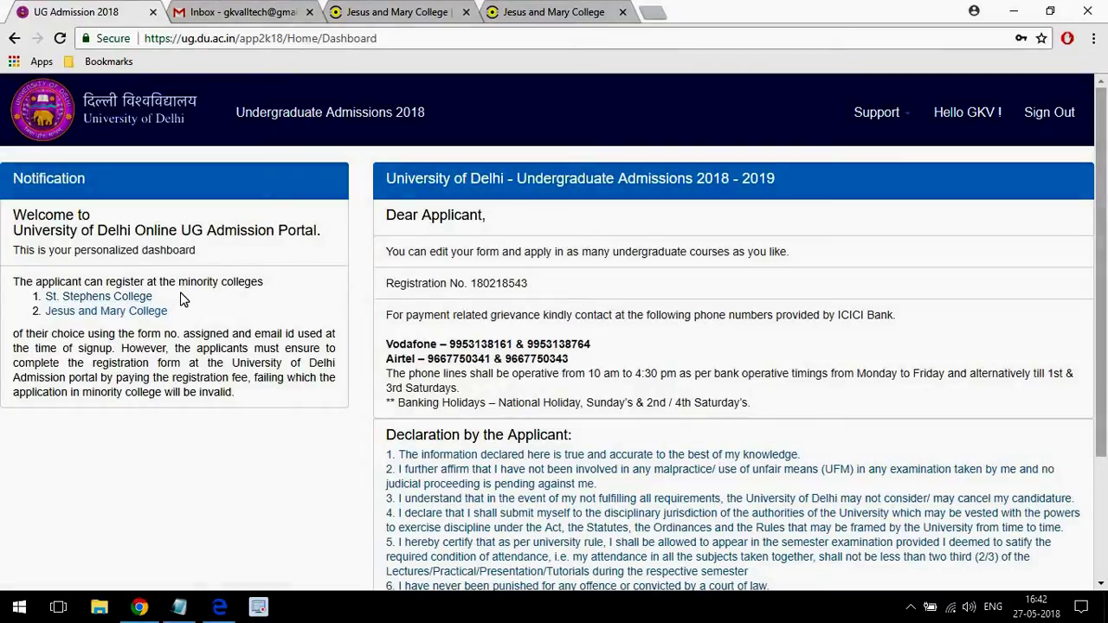
Follow the Jesus and Mary College minority-colleges link to open jmc.ac.in in a new tab.
left_click(110, 316)
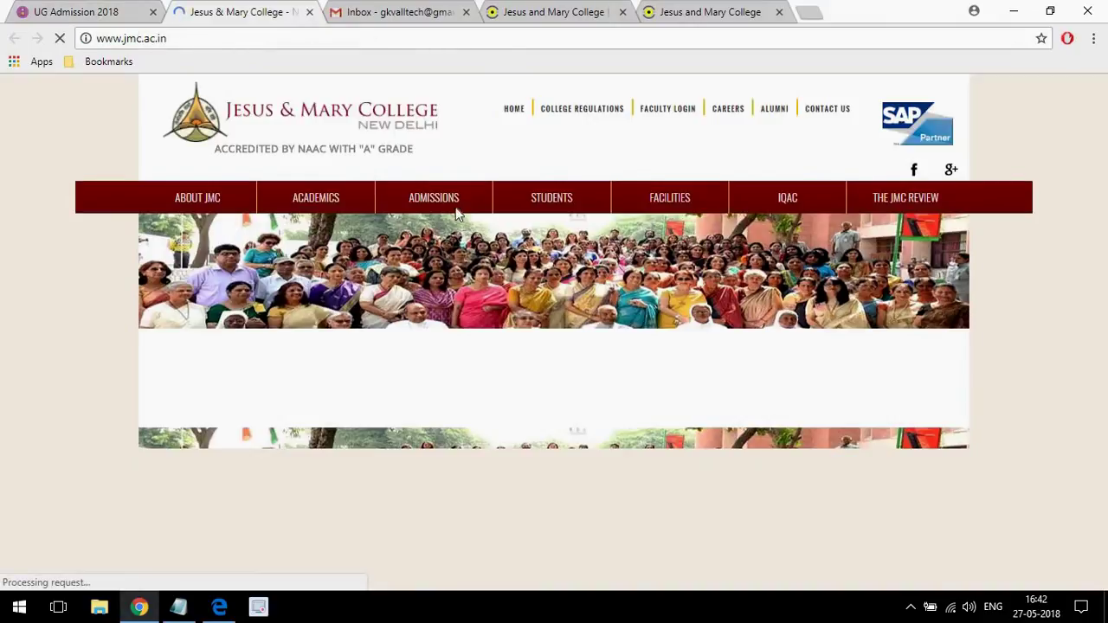
Scroll down the JMC home page and open the JMC Registration Form link.
scroll(1102, 154, "down", 1)
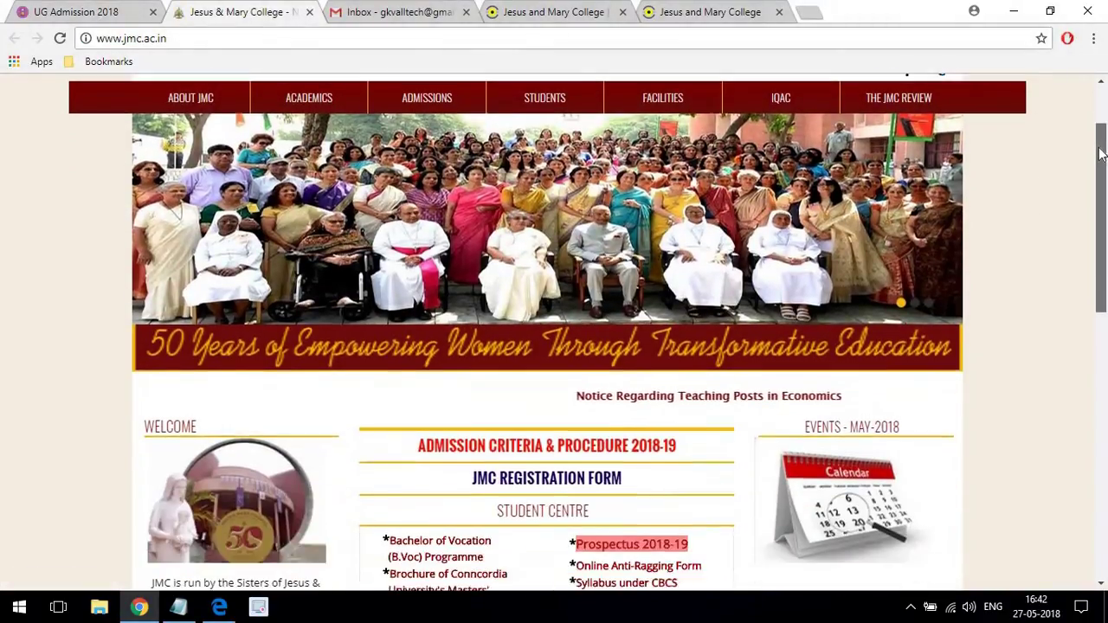
left_click_drag(1102, 154, 1081, 216)
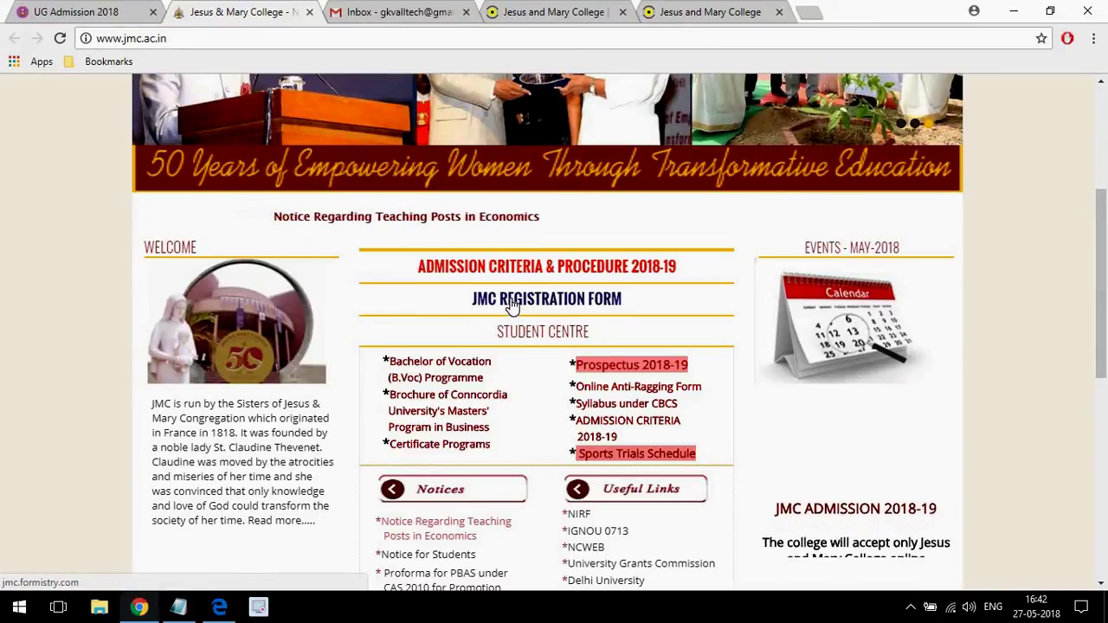
left_click(512, 305)
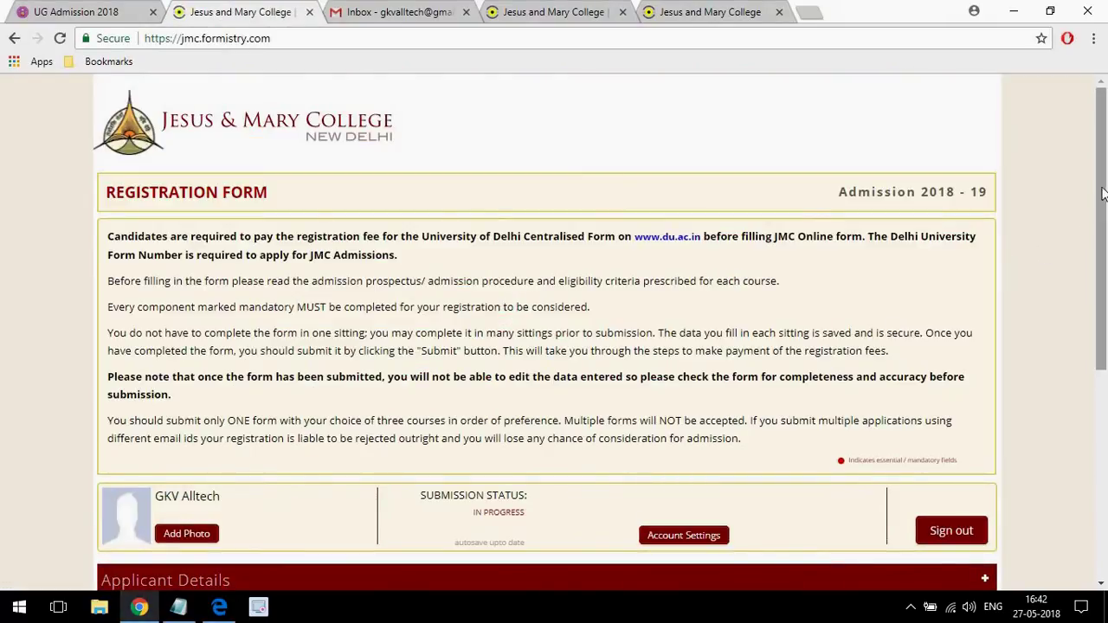
On the UG Admission 2018 dashboard, select part of the DU registration number.
scroll(1103, 194, "down", 1)
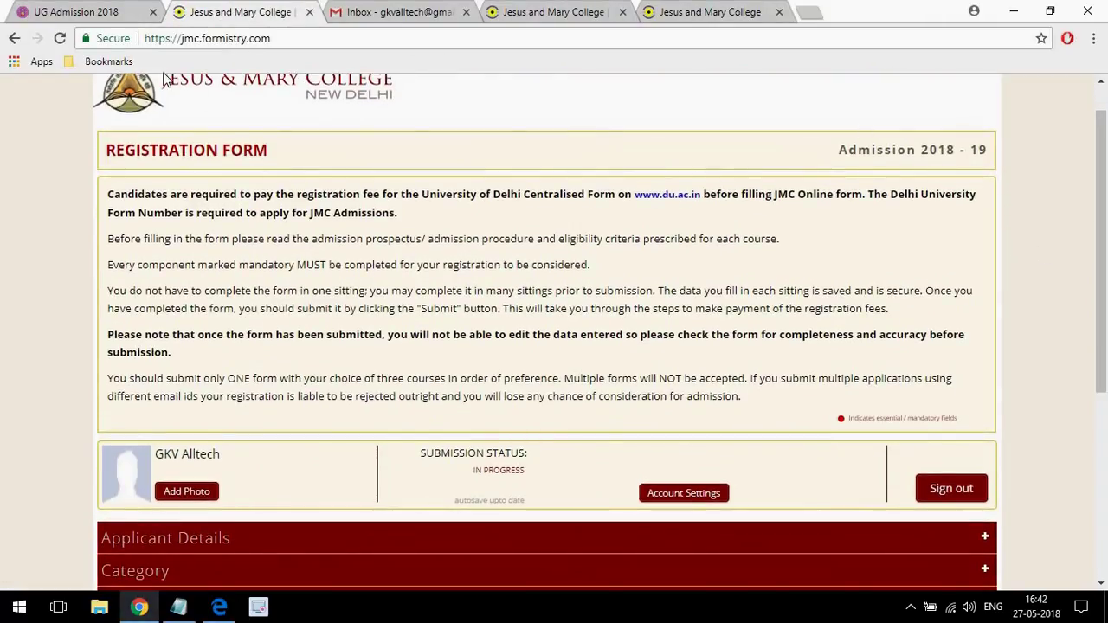
left_click(57, 20)
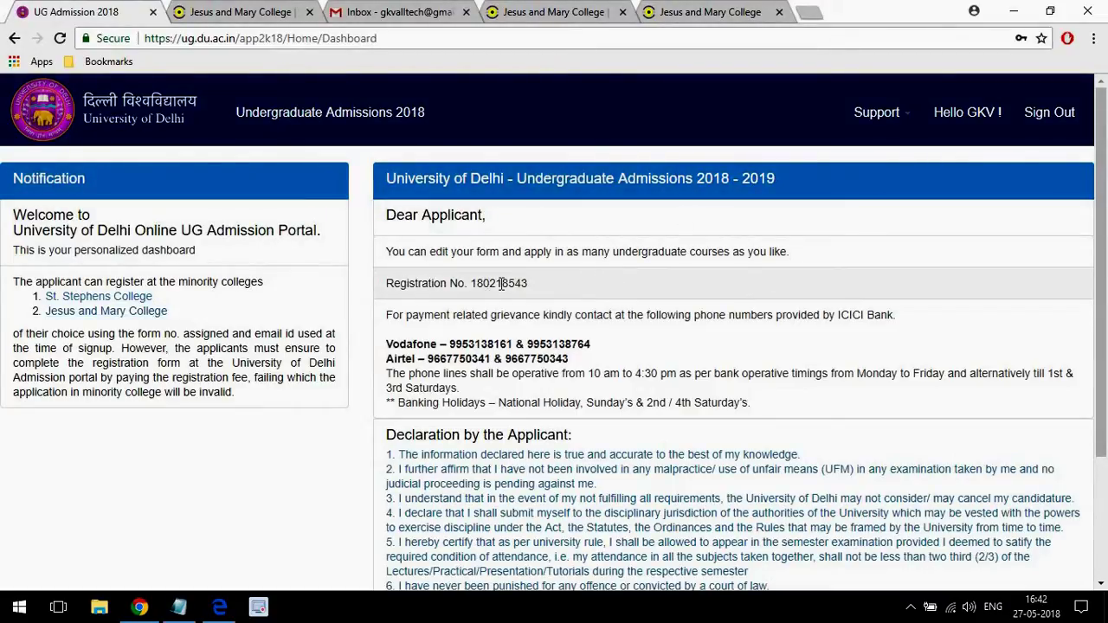
left_click_drag(483, 288, 517, 279)
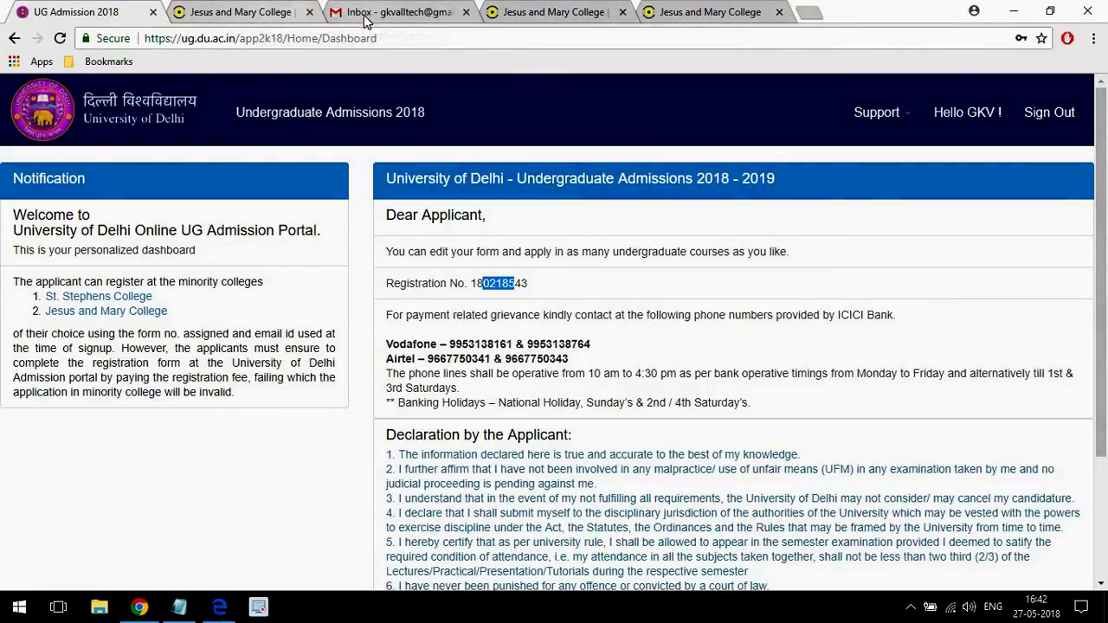
Look over the password-reset and duplicate registration-form pages, then switch to the Gmail inbox.
left_click(243, 12)
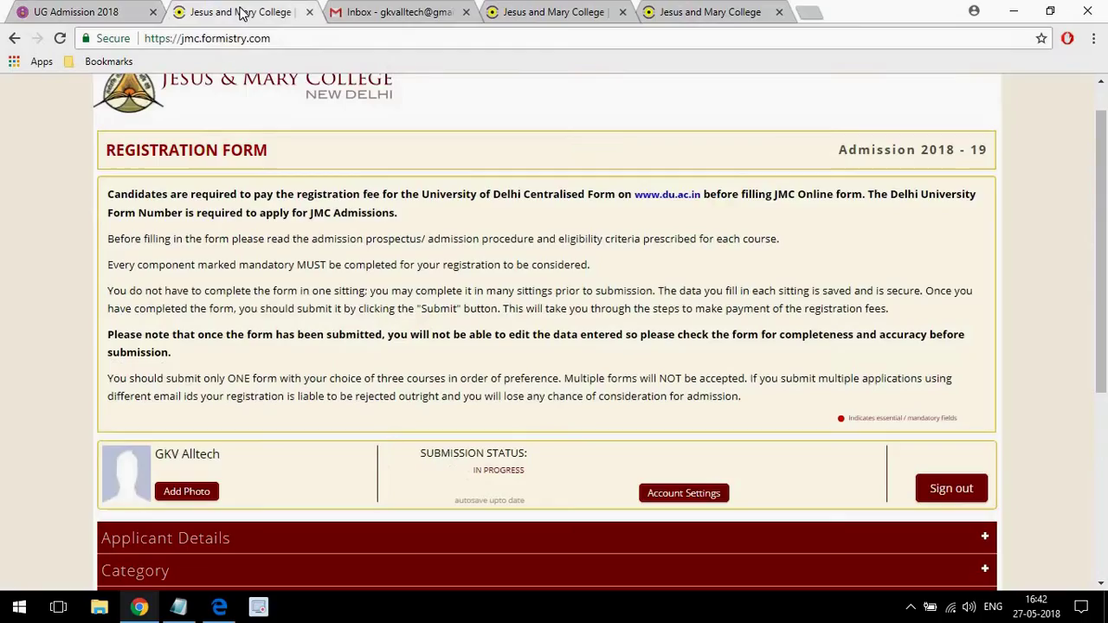
left_click(724, 14)
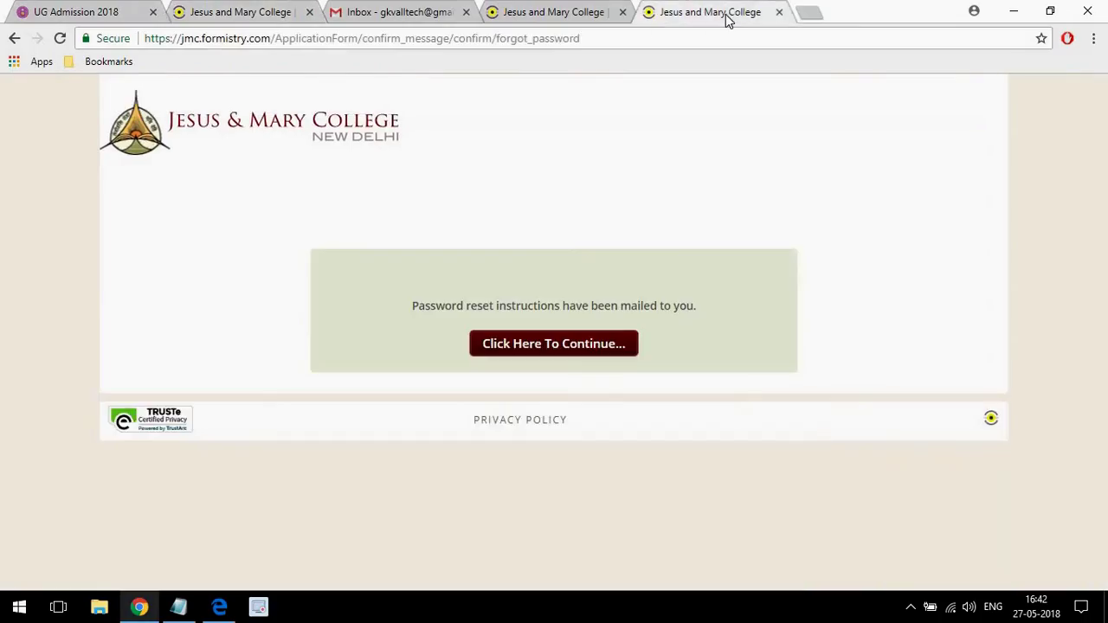
left_click(574, 12)
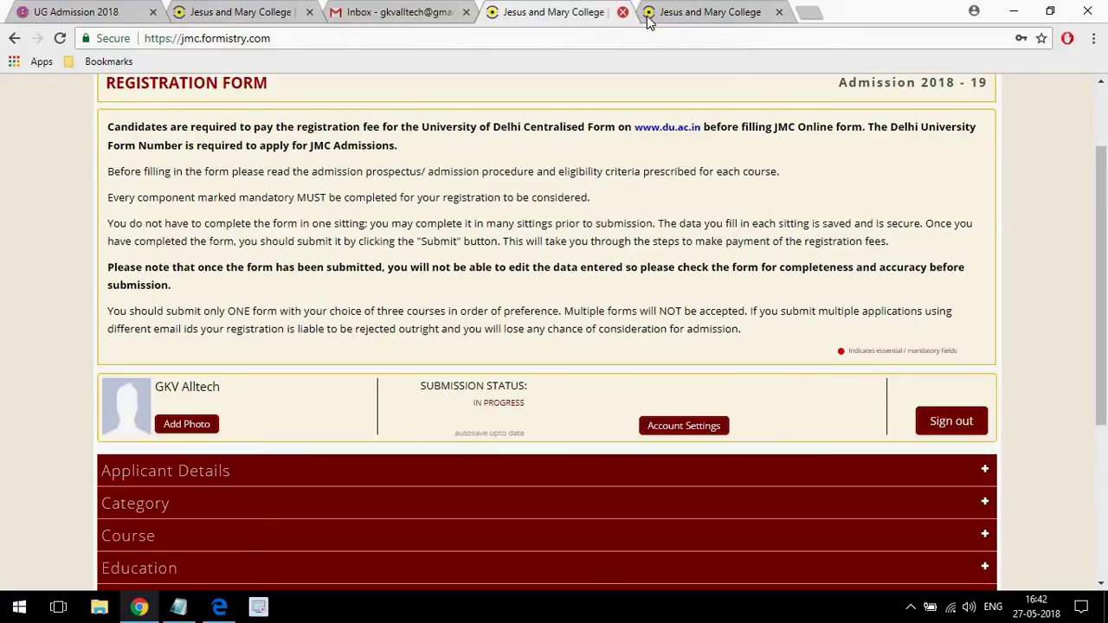
left_click(726, 15)
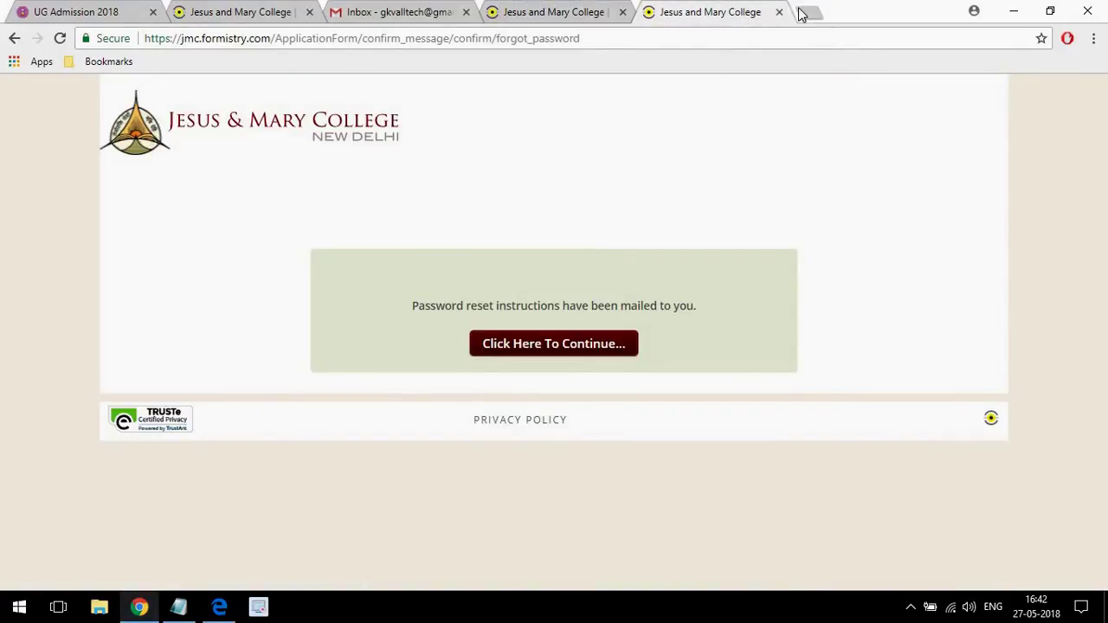
left_click(239, 17)
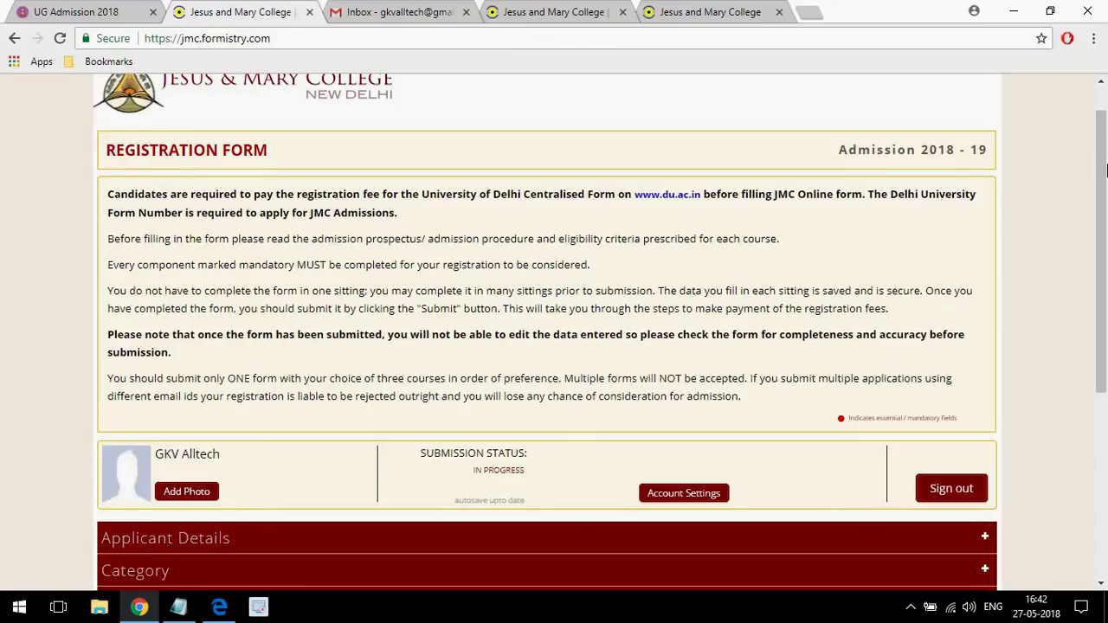
left_click_drag(1103, 163, 1100, 138)
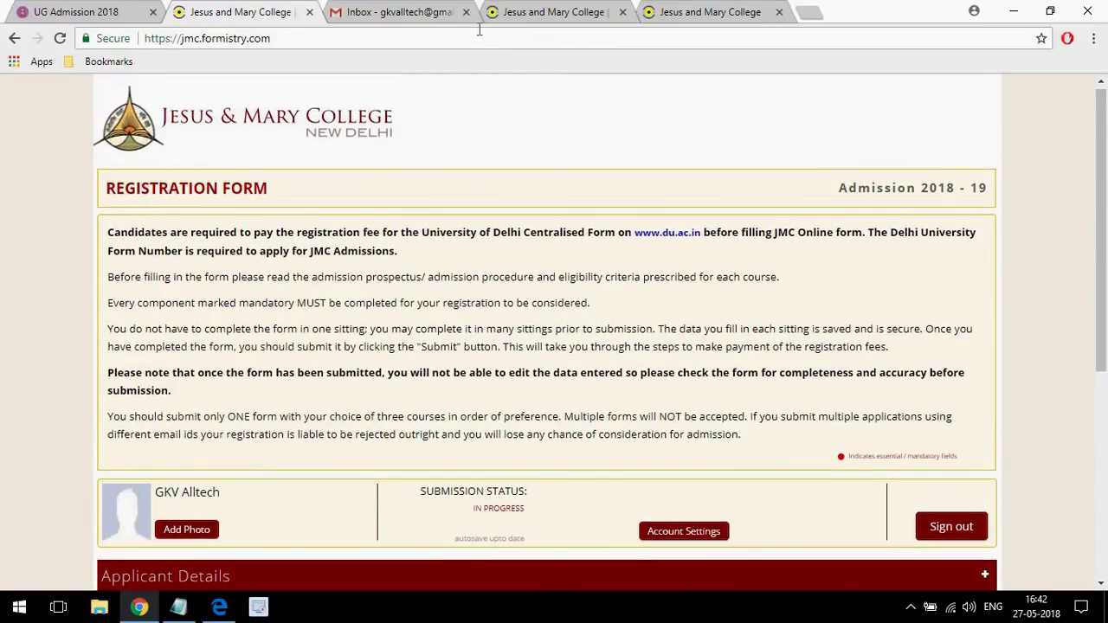
left_click(364, 11)
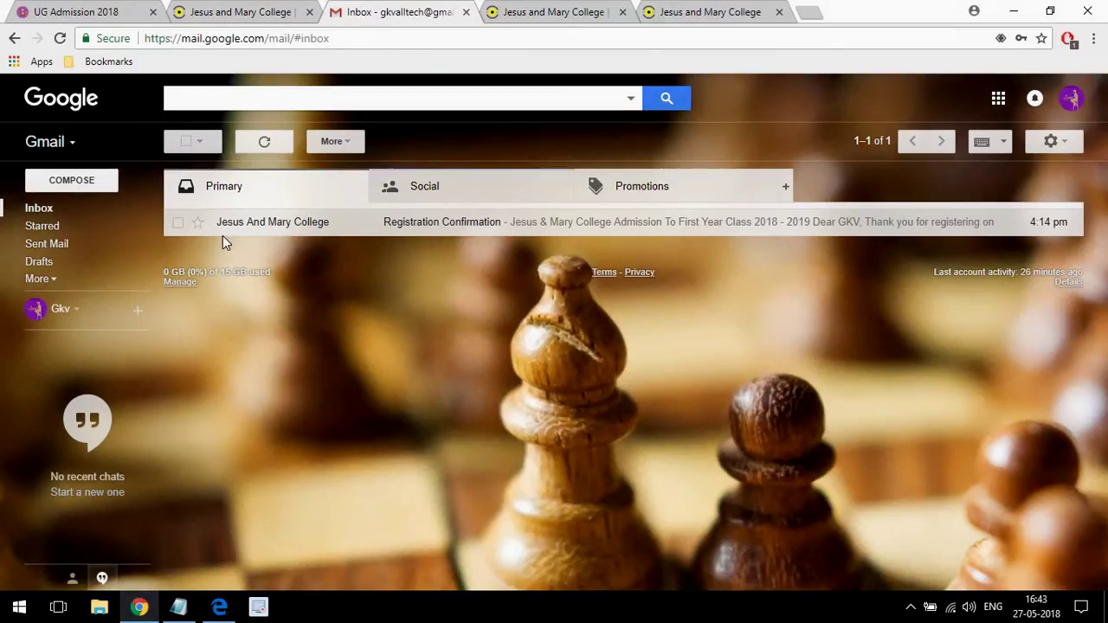
Read the Registration Confirmation email from Jesus And Mary College and go back to the JMC form tab.
left_click(257, 231)
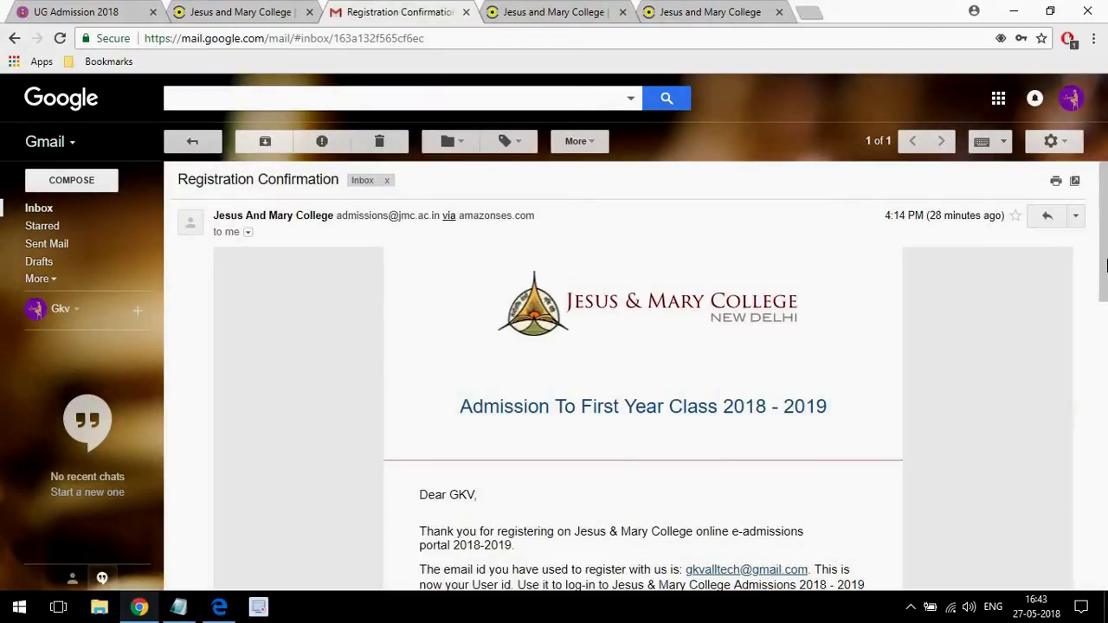
left_click_drag(1105, 225, 1105, 314)
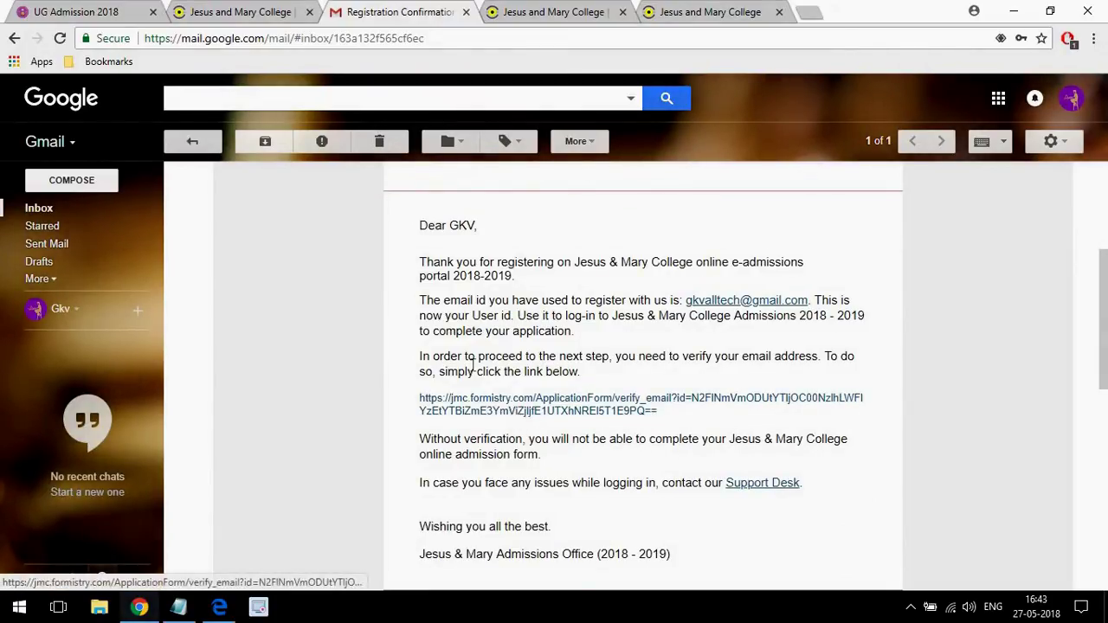
left_click(187, 140)
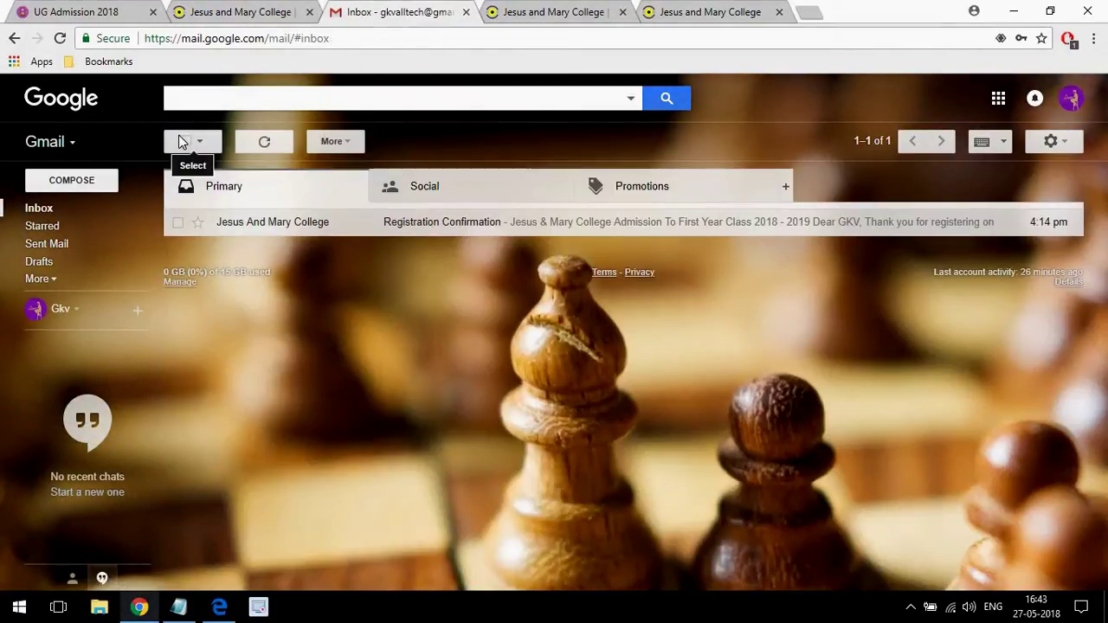
left_click(218, 13)
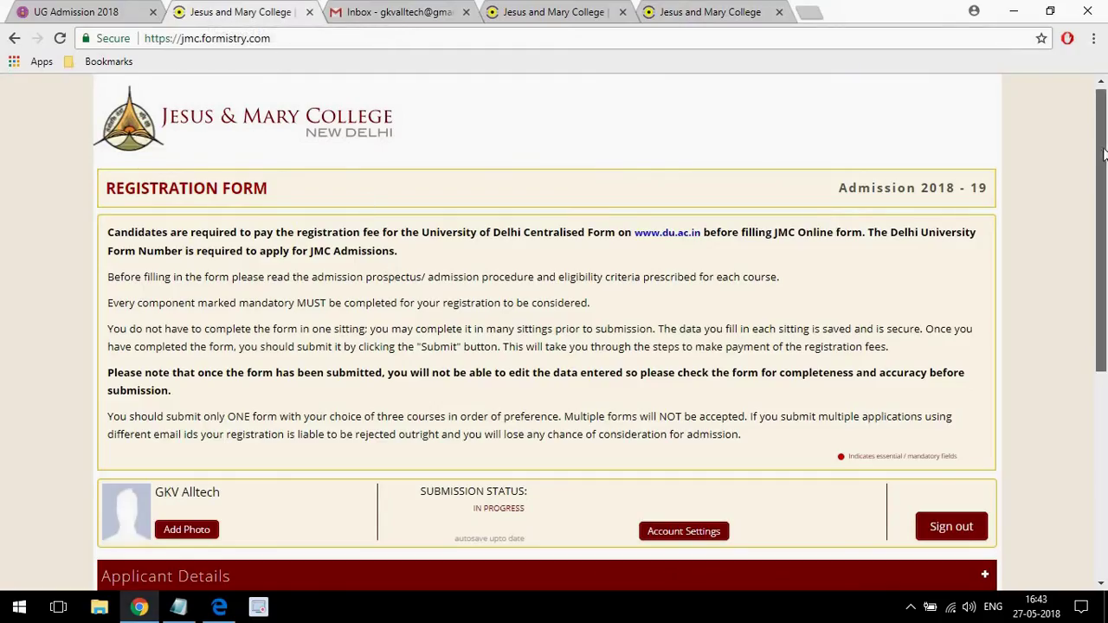
Close the extra password-reset and duplicate form tabs and bring up Prospectus 2018-19.pdf.
left_click_drag(1104, 149, 1102, 227)
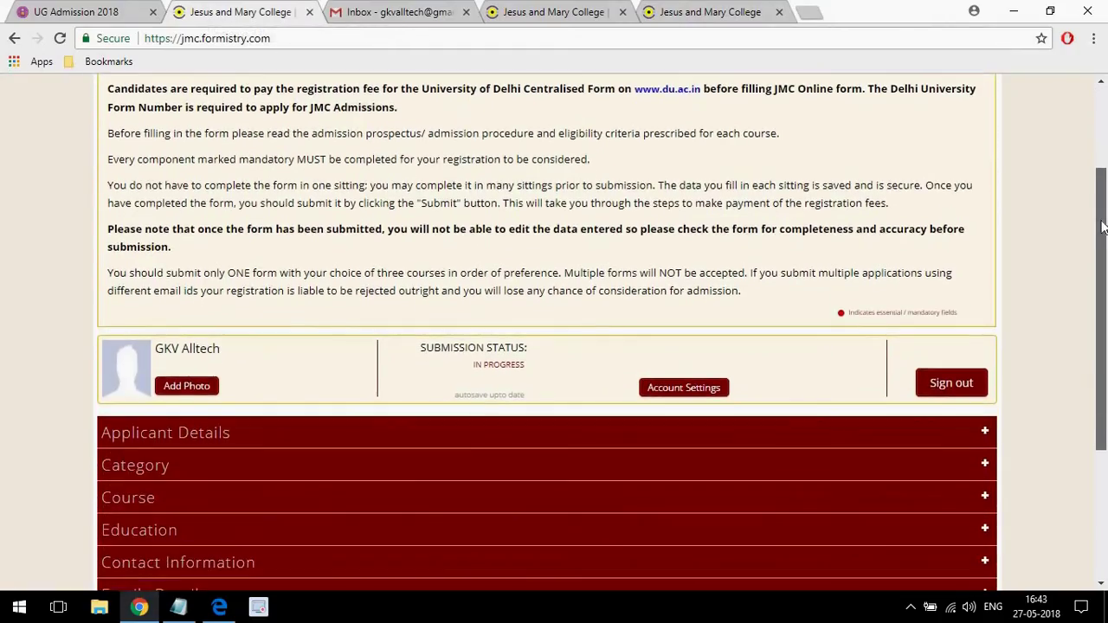
left_click(780, 12)
left_click(622, 13)
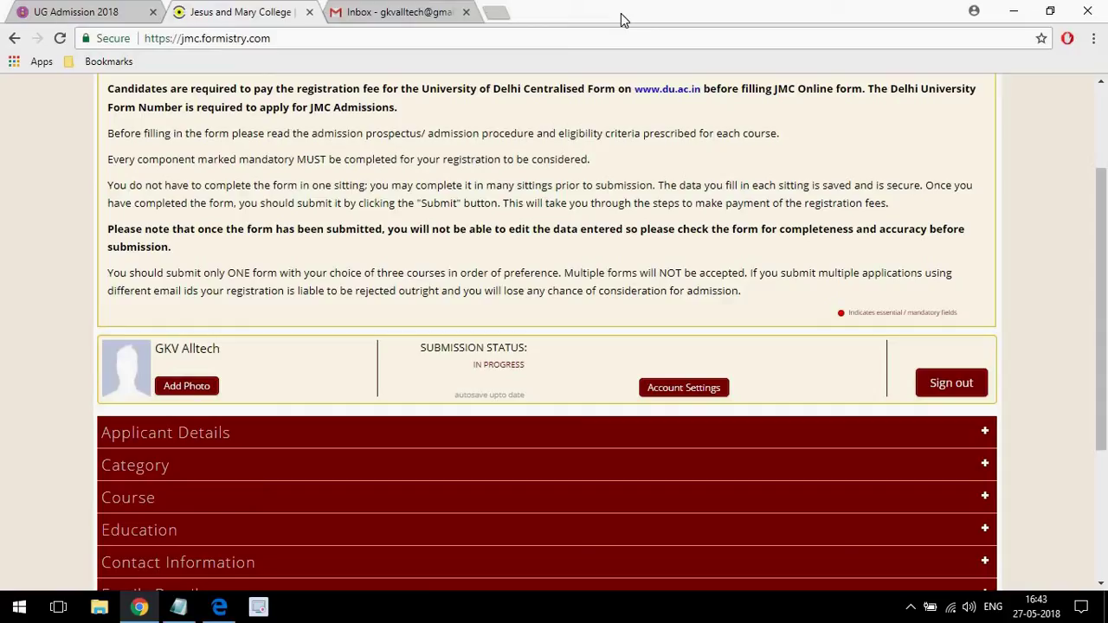
left_click(220, 608)
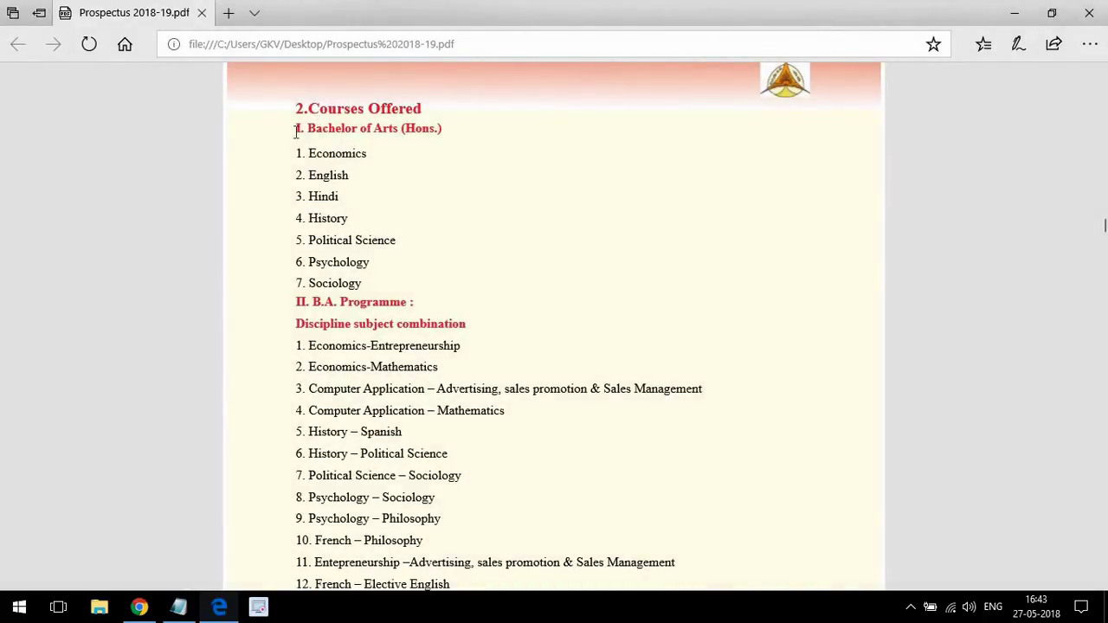
left_click_drag(294, 148, 415, 256)
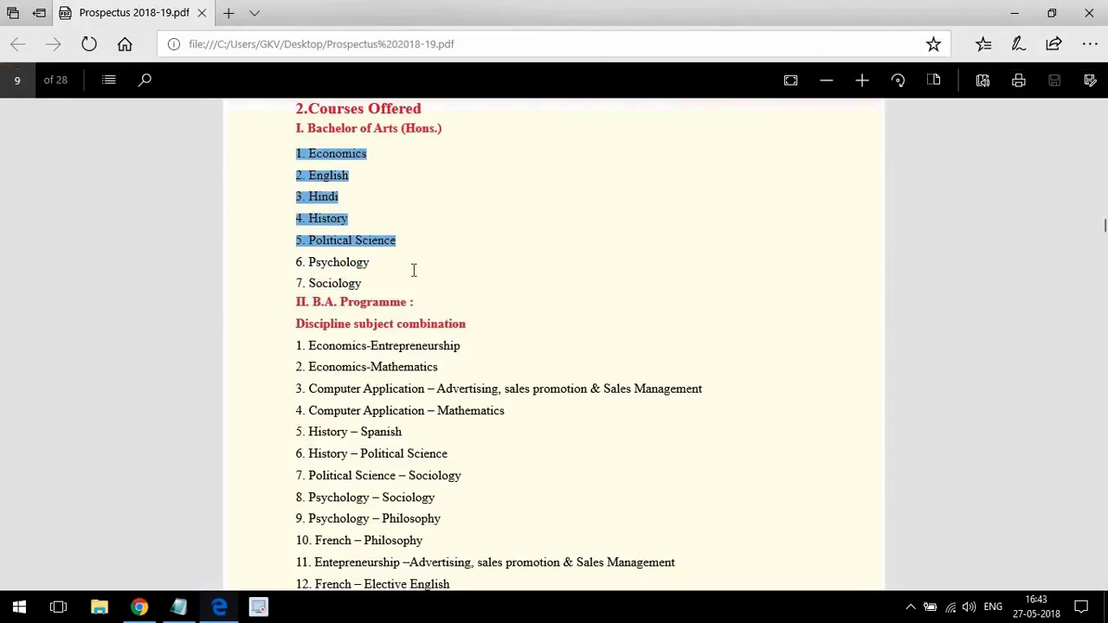
left_click(393, 205)
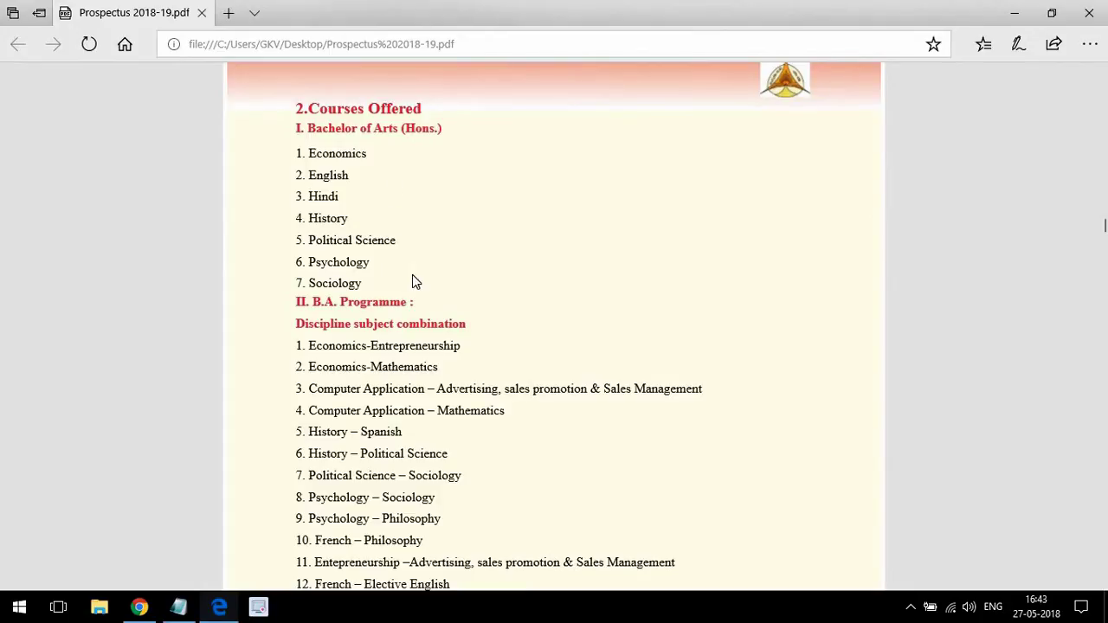
scroll(389, 186, "down", 1)
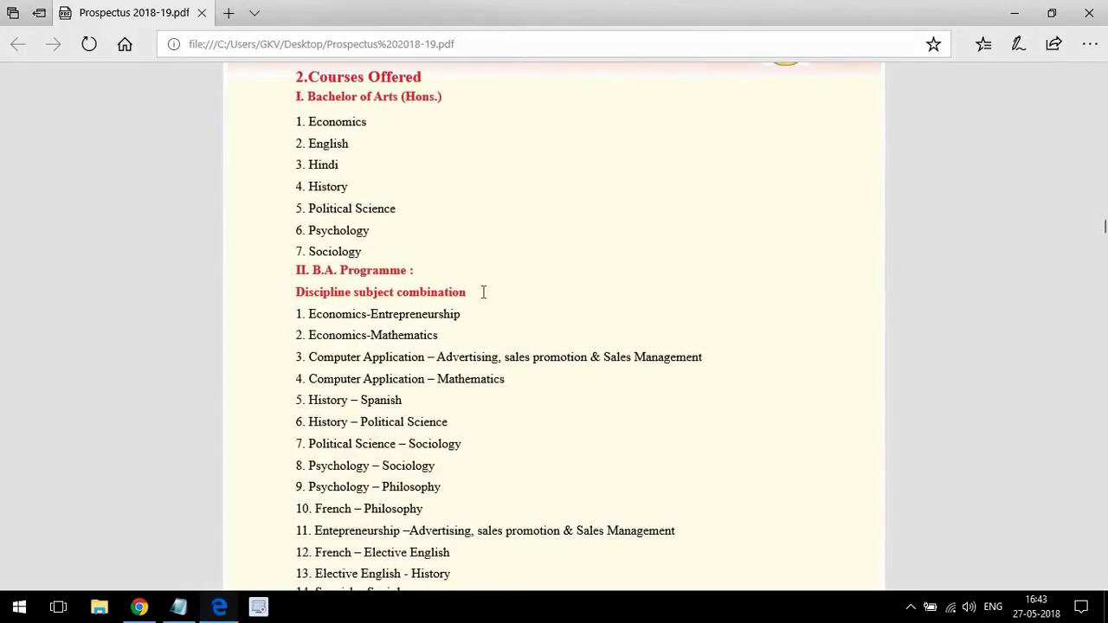
left_click_drag(482, 292, 482, 357)
left_click(821, 271)
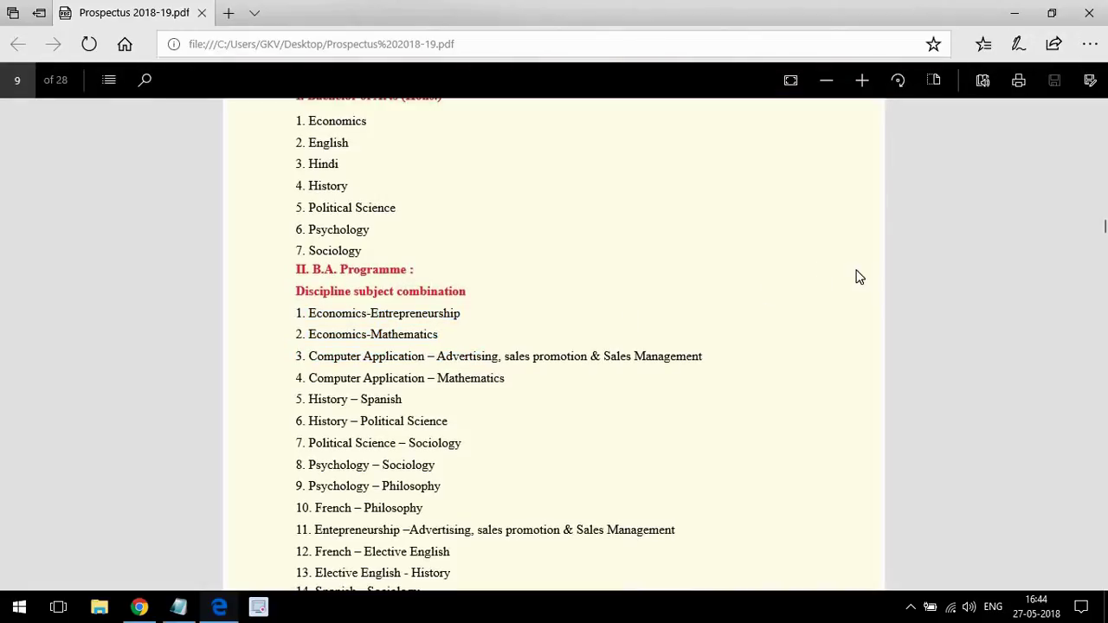
Scroll the prospectus back to the '2. Courses Offered' page, then return to the JMC form in Chrome.
scroll(732, 379, "down", 3)
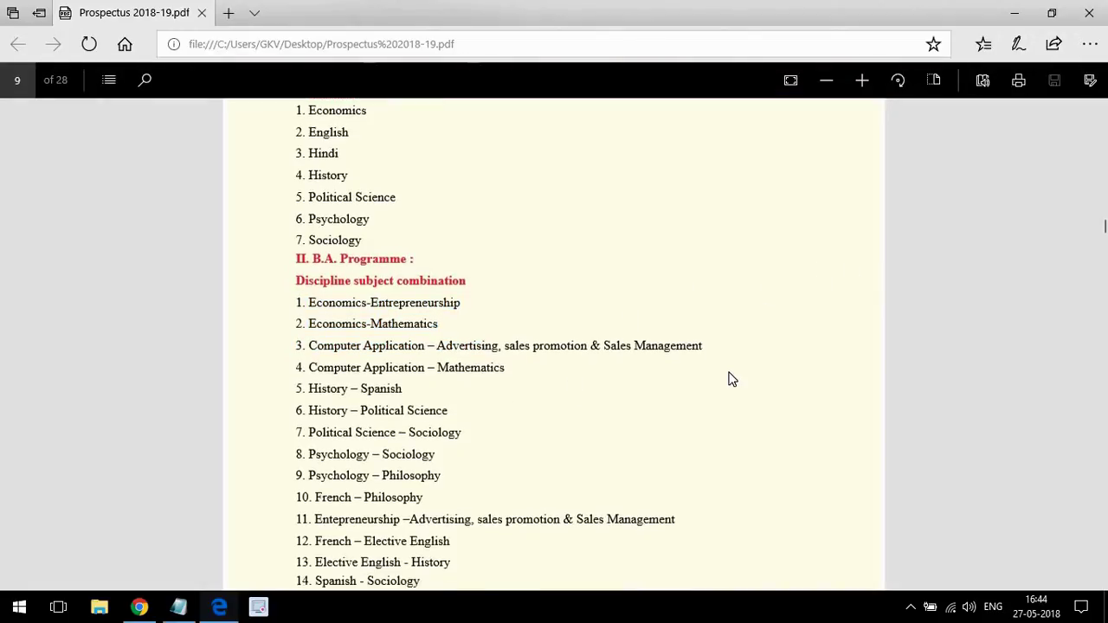
scroll(732, 379, "down", 1)
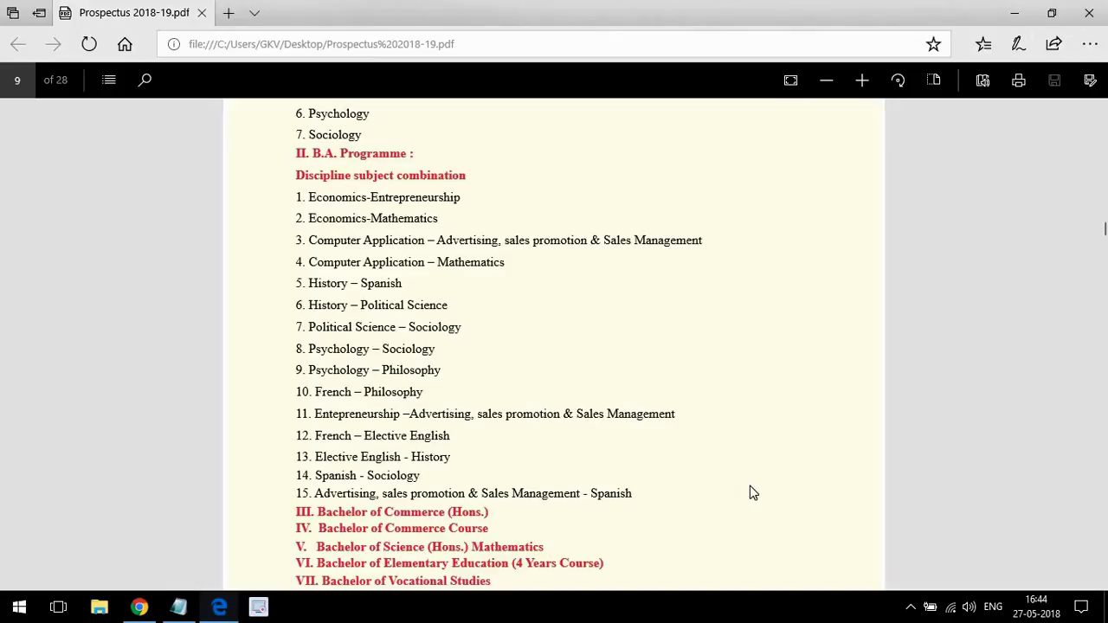
scroll(750, 488, "down", 2)
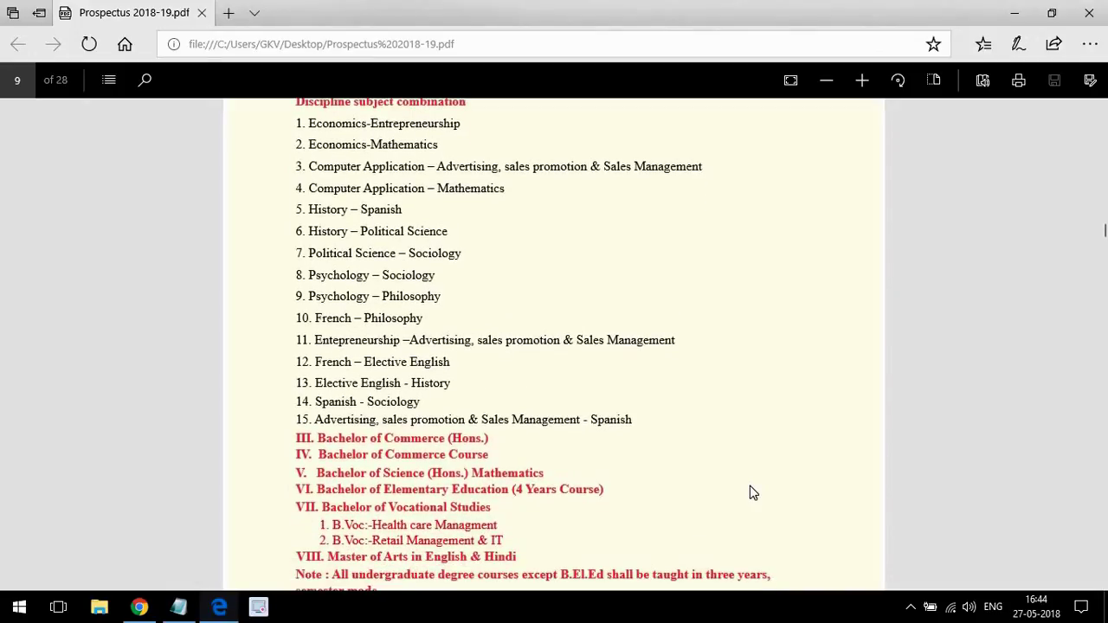
scroll(752, 493, "down", 1)
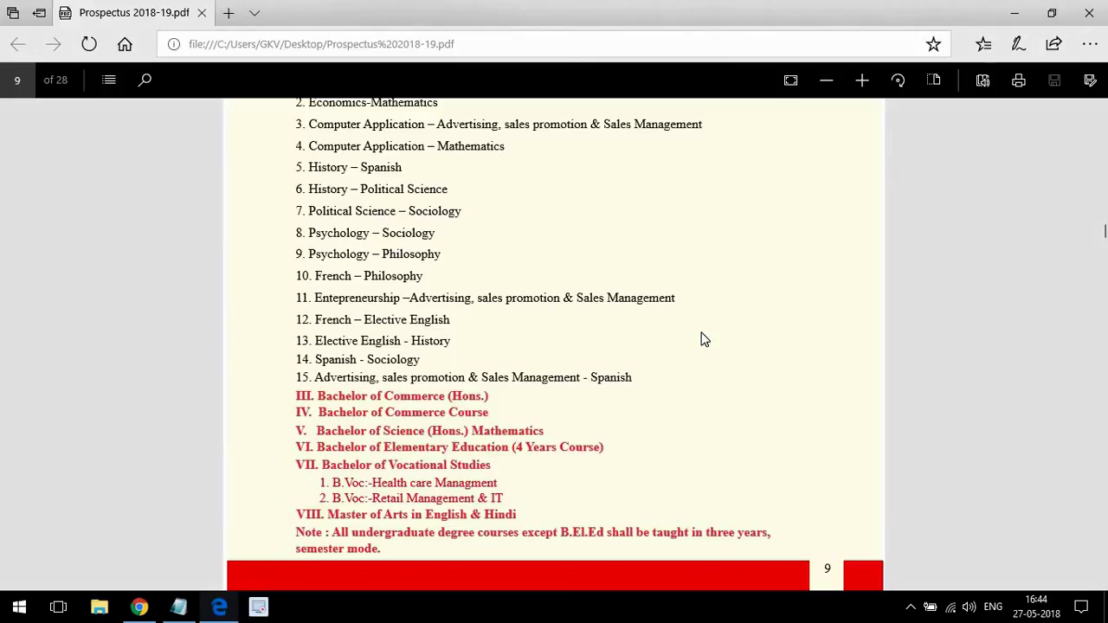
scroll(703, 340, "up", 1)
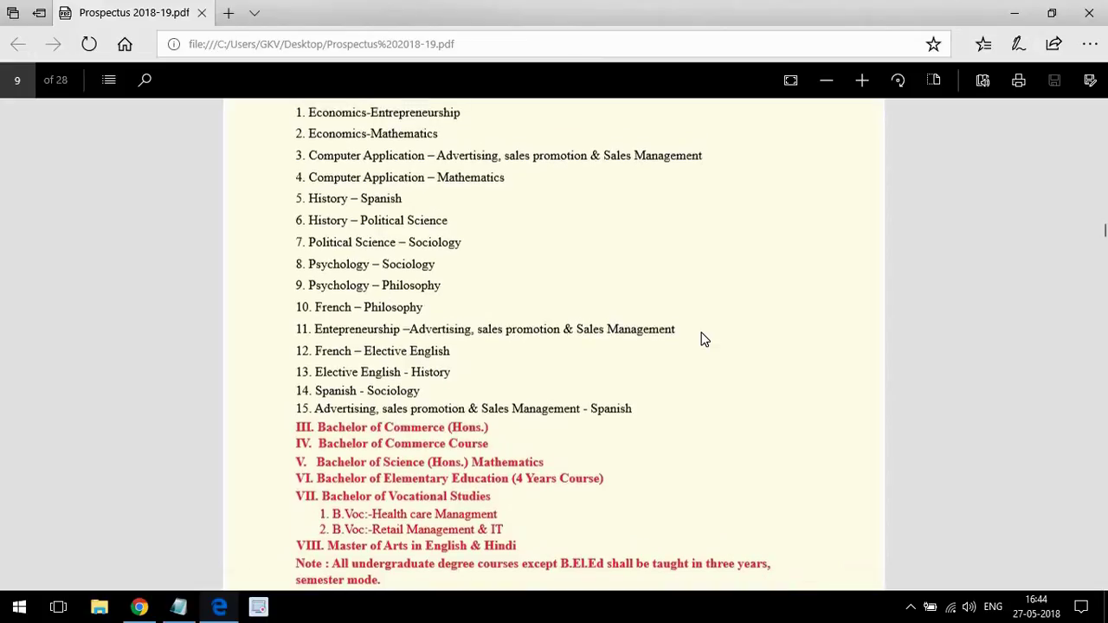
scroll(703, 340, "up", 1)
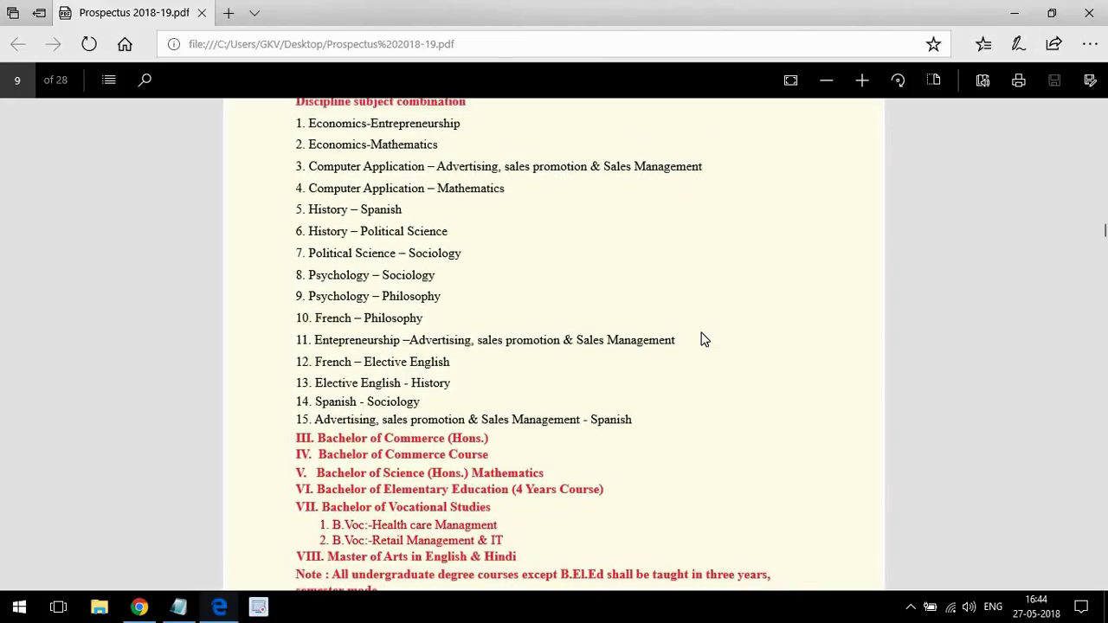
scroll(703, 340, "up", 1)
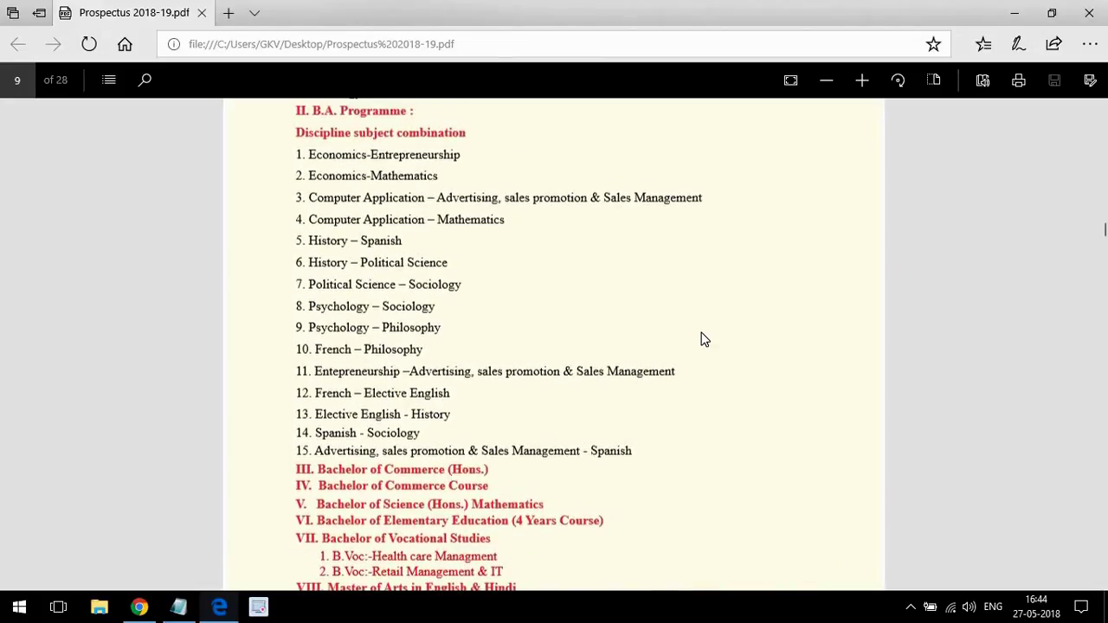
scroll(703, 339, "up", 4)
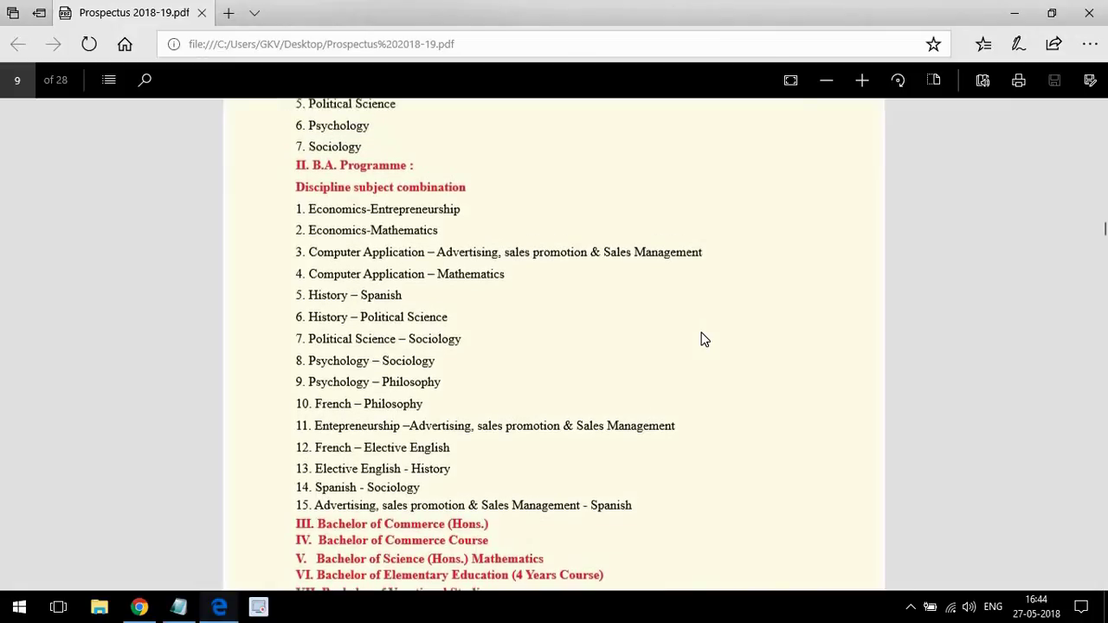
scroll(703, 339, "up", 3)
scroll(703, 339, "up", 1)
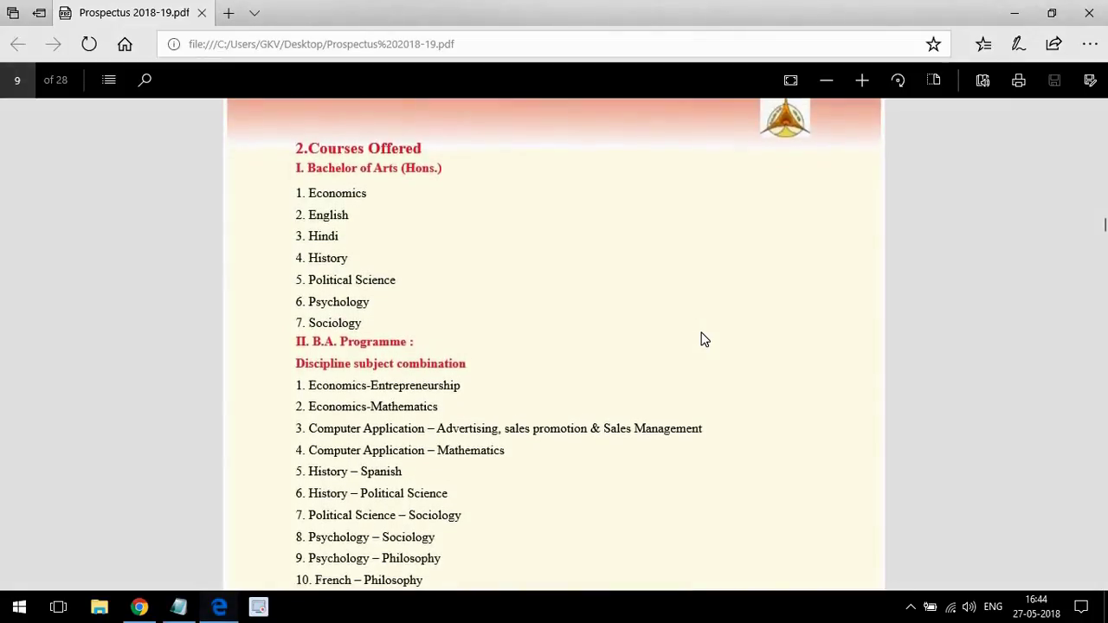
scroll(703, 339, "up", 2)
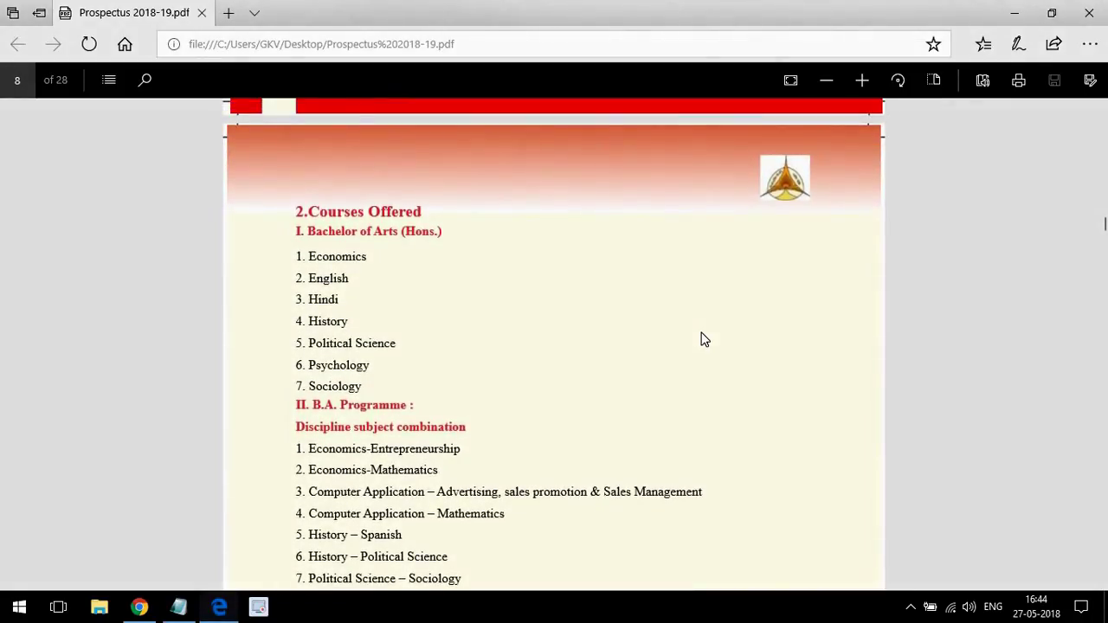
left_click(140, 606)
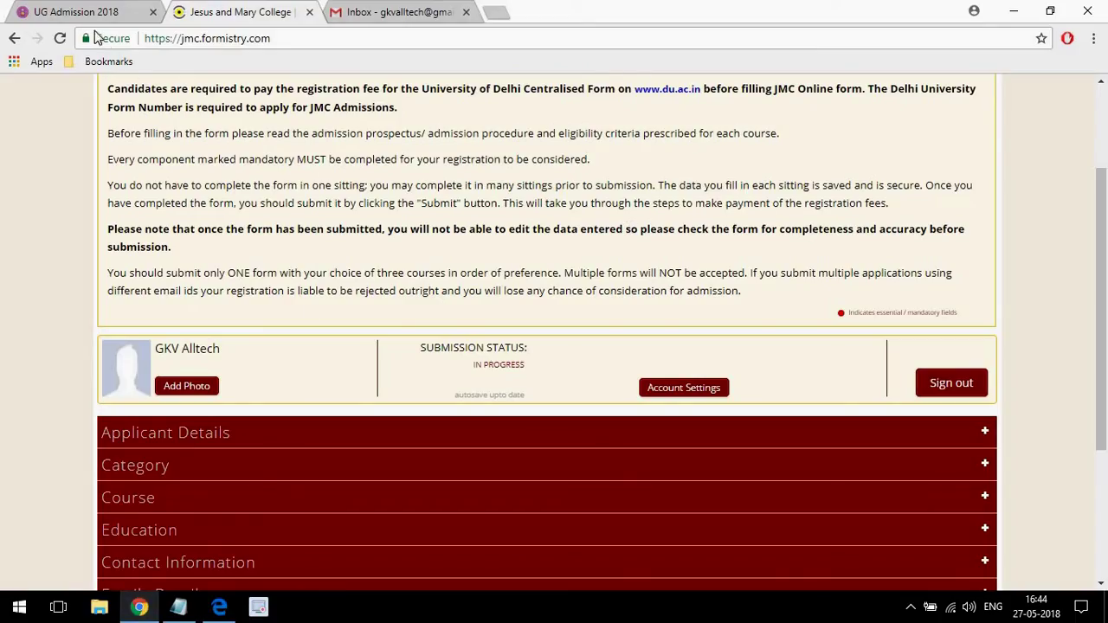
Glance at the UG Admission 2018 dashboard, return to the JMC form, and open a new empty tab.
left_click(77, 12)
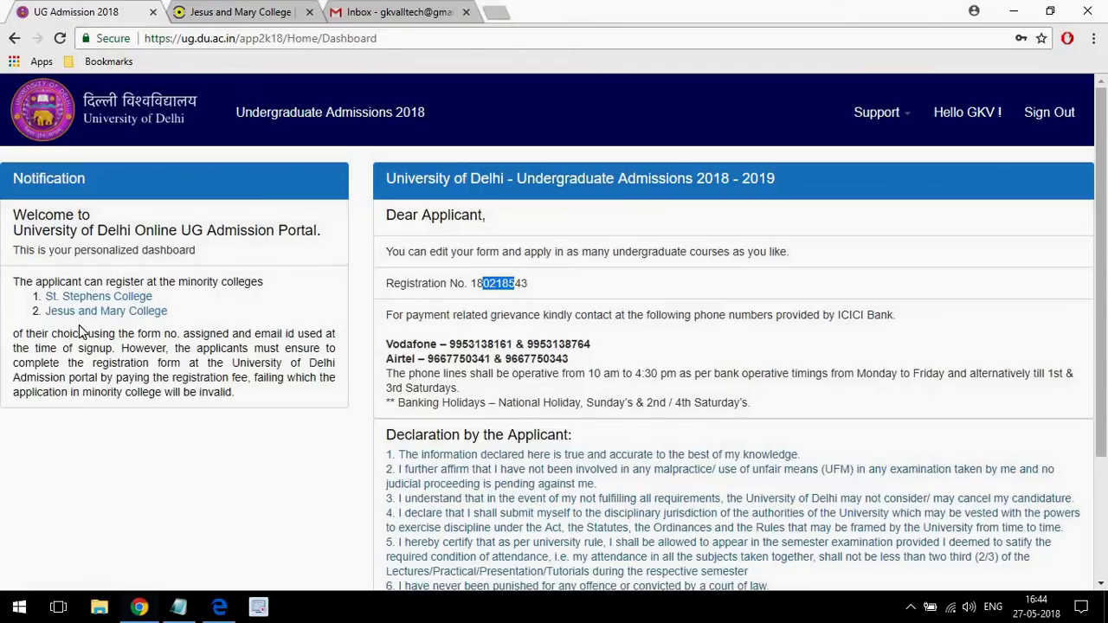
left_click(251, 16)
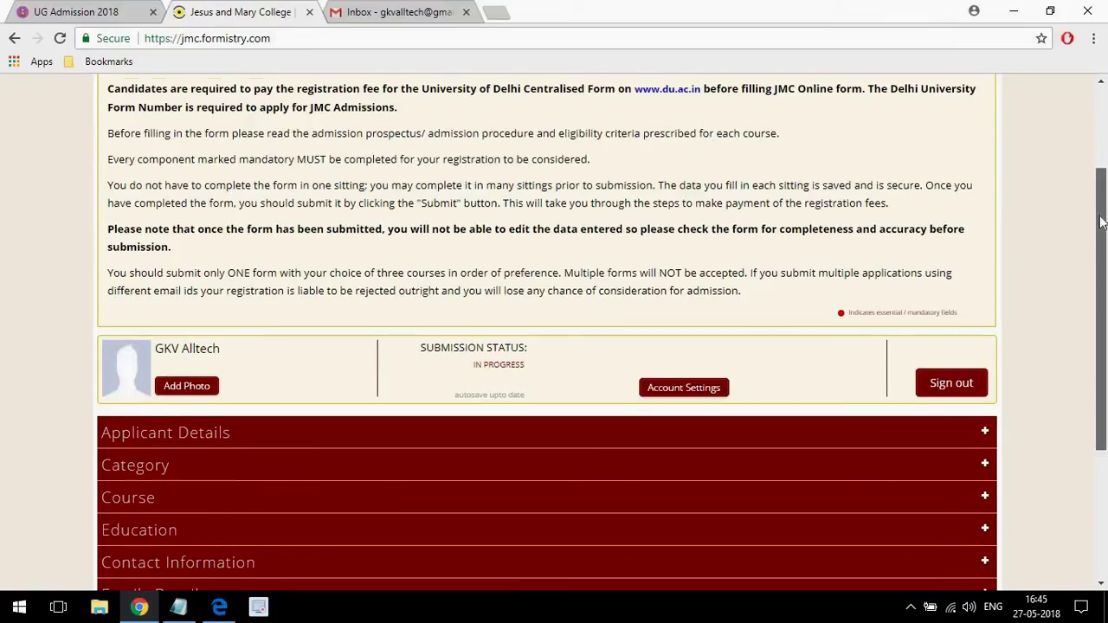
scroll(1104, 250, "up", 1)
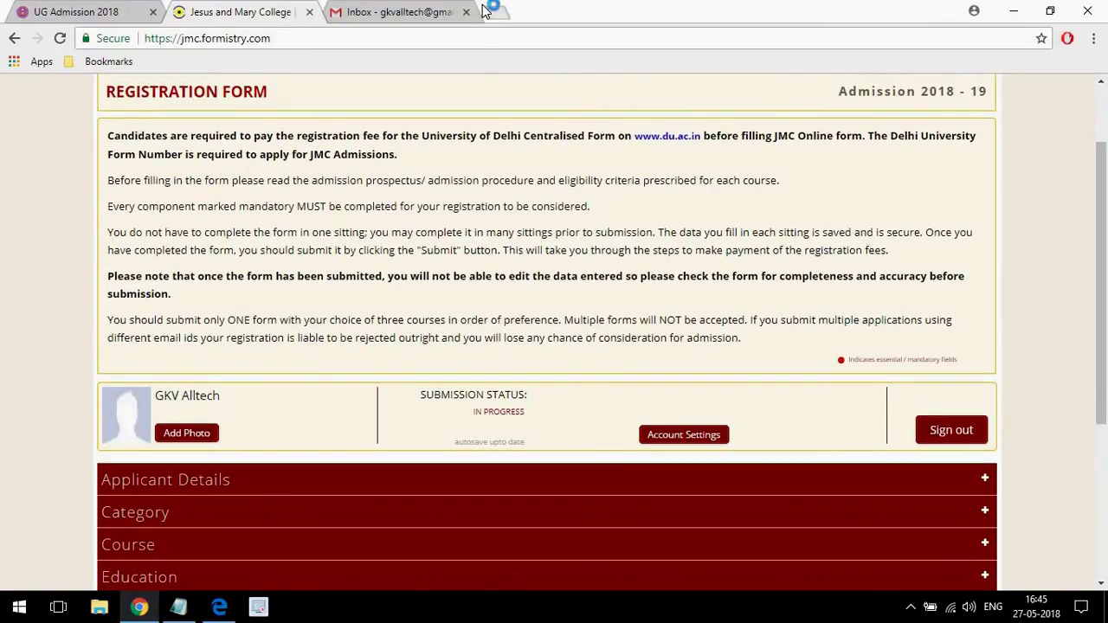
left_click(491, 16)
Load jmc.ac.in and open the Admission Criteria & Procedure 2018-19 page.
type("jmc")
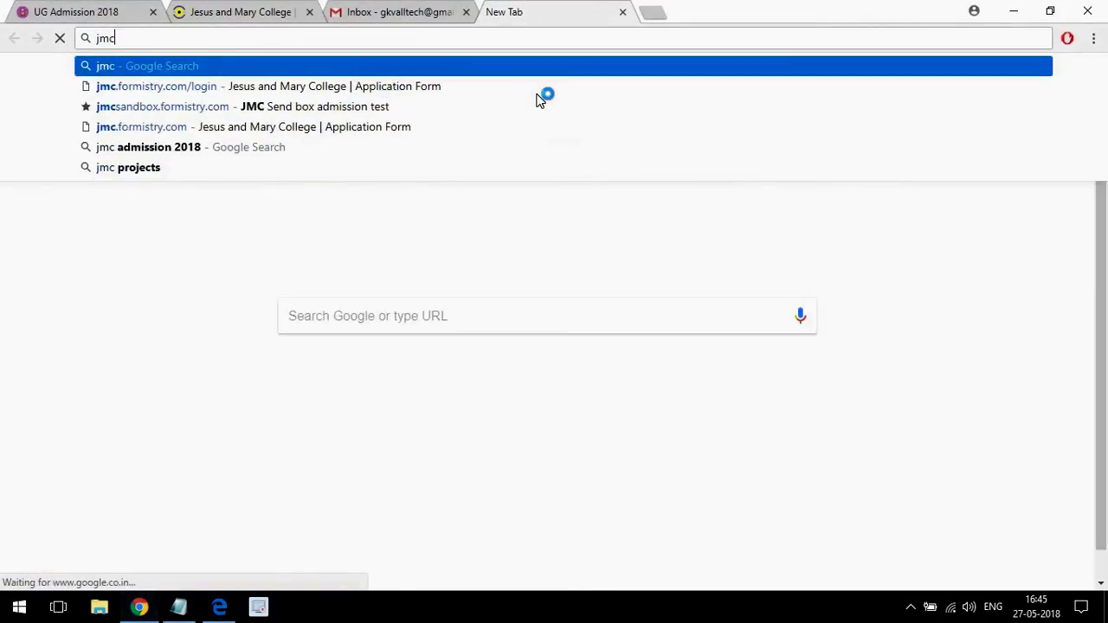
type(".a")
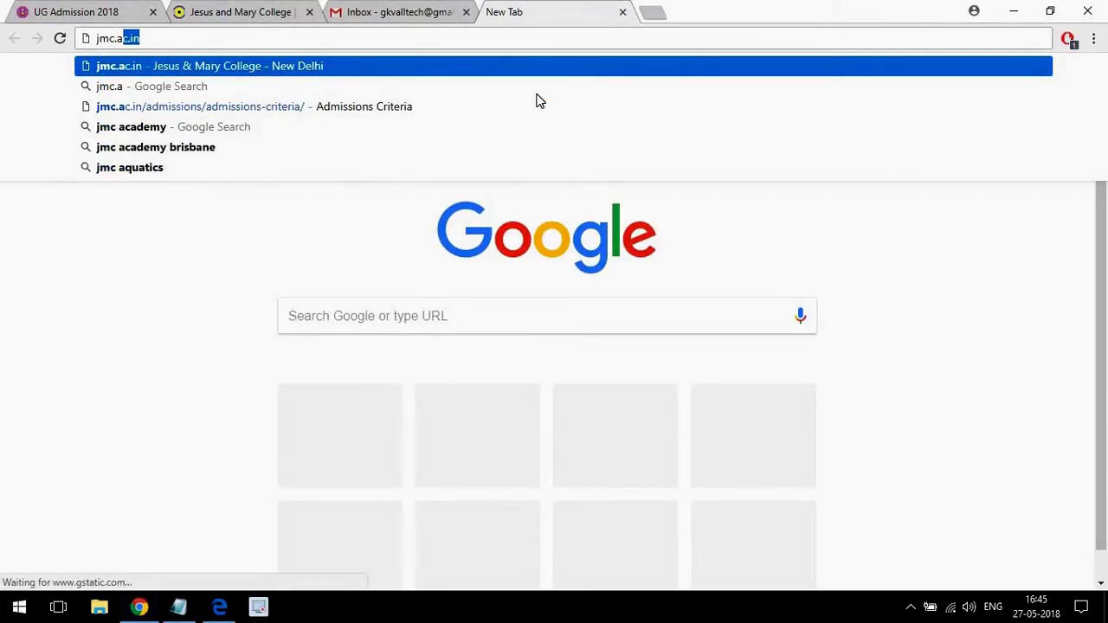
key("Return")
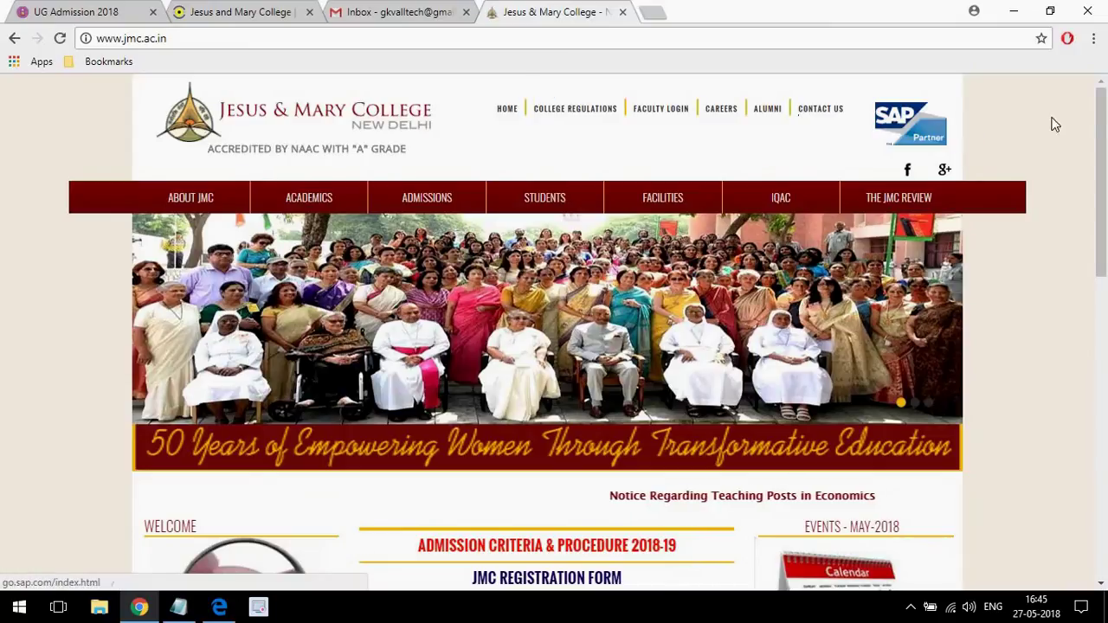
scroll(1091, 216, "down", 2)
scroll(1091, 217, "down", 2)
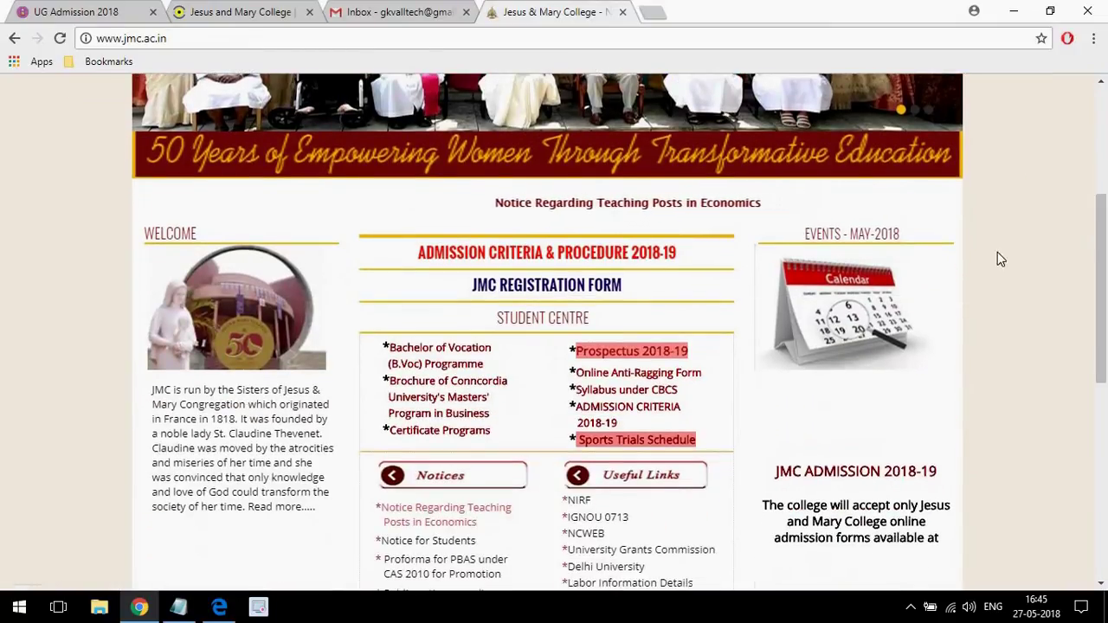
left_click(514, 256)
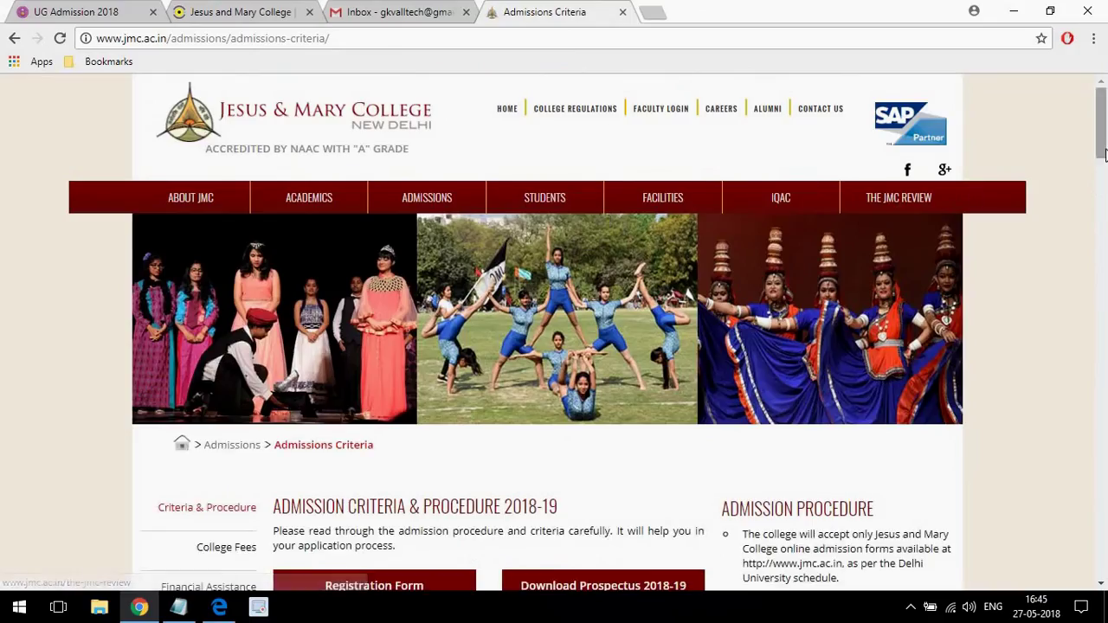
Highlight the procedure points, including the one about applying on the DU portal first.
left_click_drag(1104, 154, 1105, 181)
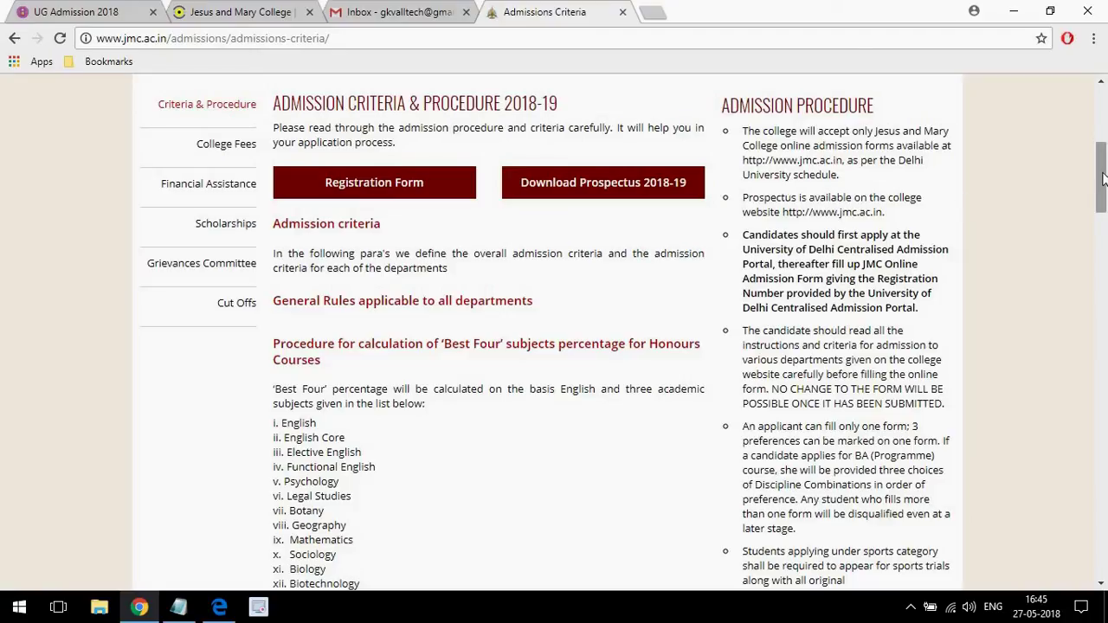
mouse_move(1103, 174)
left_mouse_down()
mouse_move(1102, 190)
mouse_move(1083, 141)
mouse_move(1087, 167)
left_mouse_up()
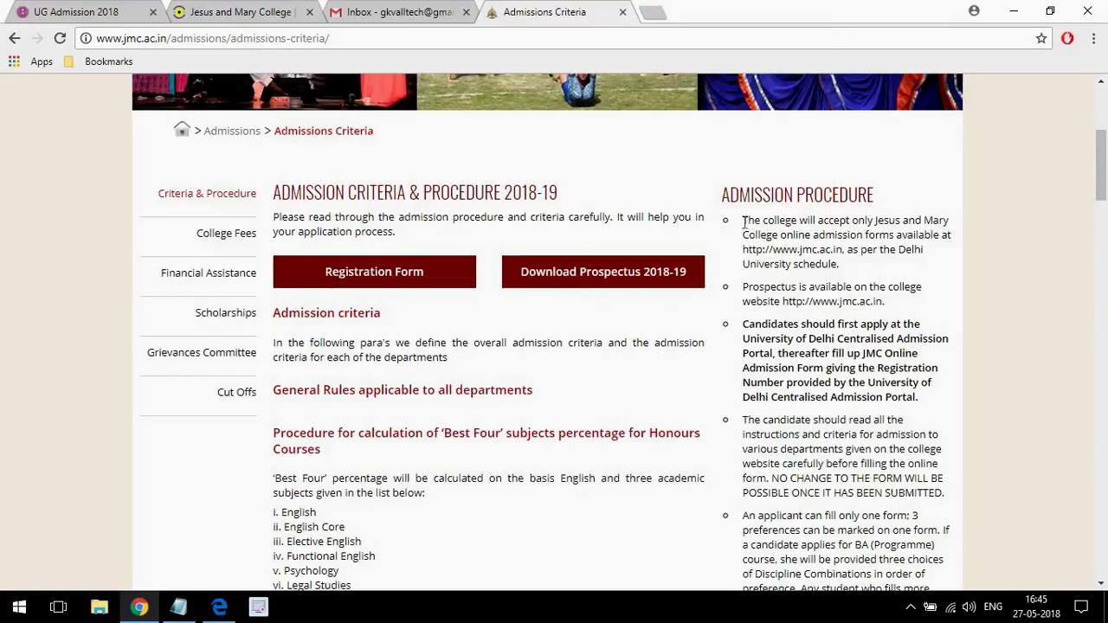
left_click_drag(798, 227, 874, 232)
left_click(893, 249)
left_click_drag(742, 327, 912, 399)
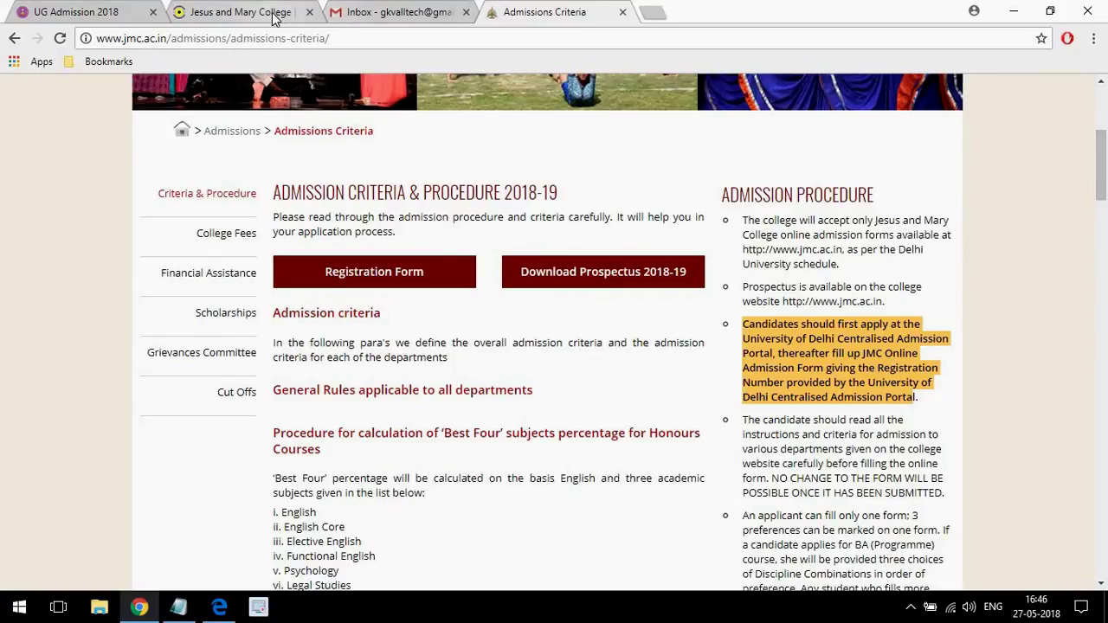
Back on the JMC registration form, expand the Applicant Details section.
left_click(247, 12)
scroll(1095, 247, "down", 2)
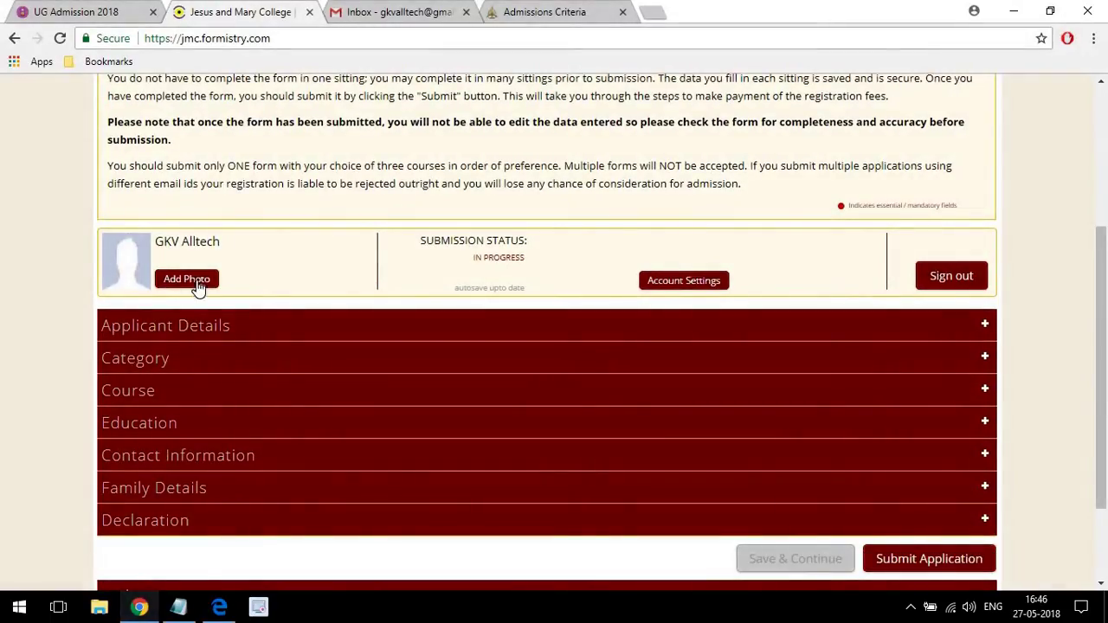
left_click(165, 325)
scroll(1104, 244, "down", 2)
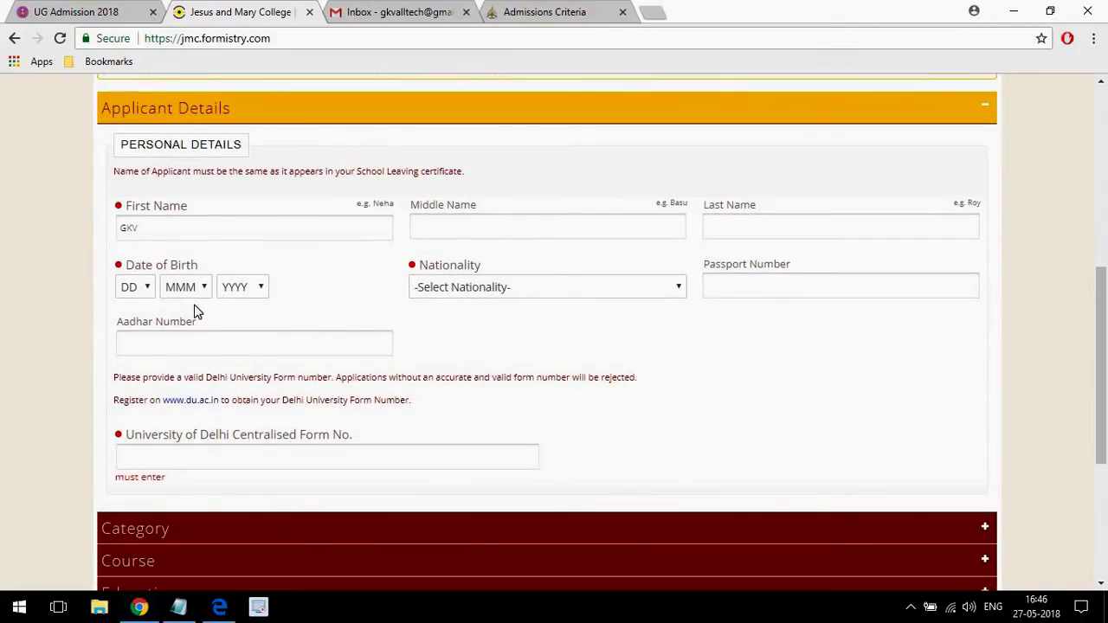
Set Nationality to Indian, which disables the Passport Number field.
left_click(472, 287)
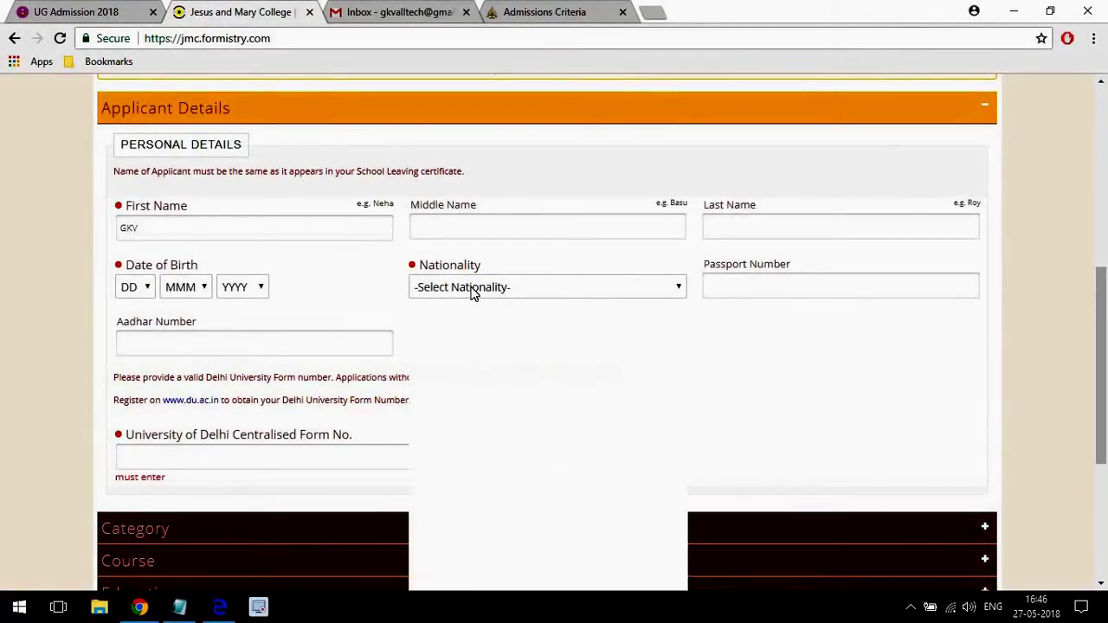
left_click(471, 287)
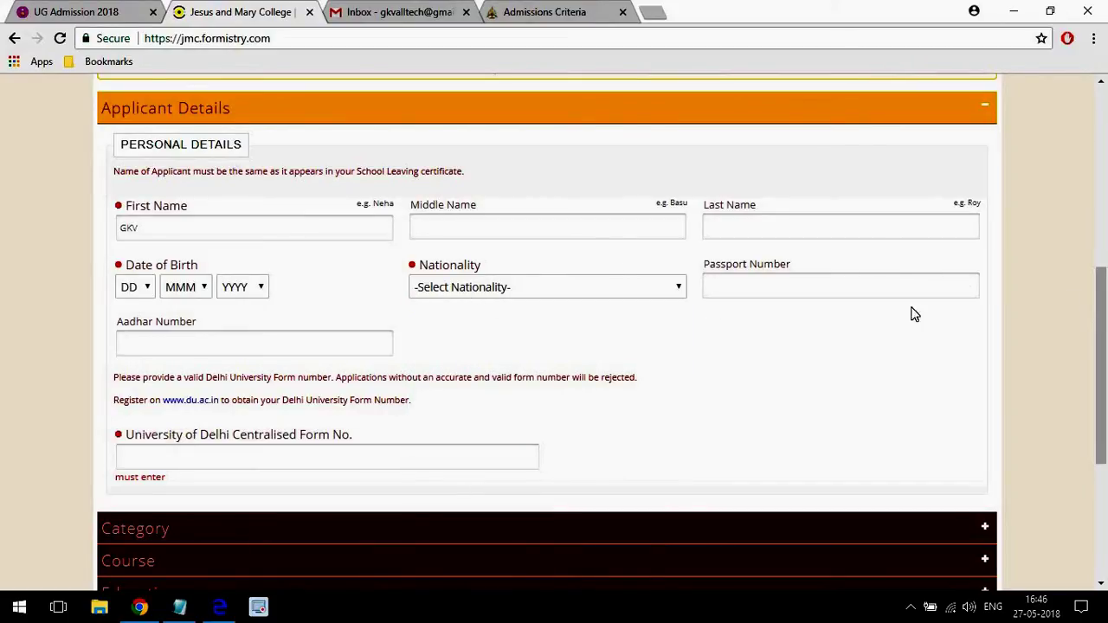
left_click(508, 287)
type("ind")
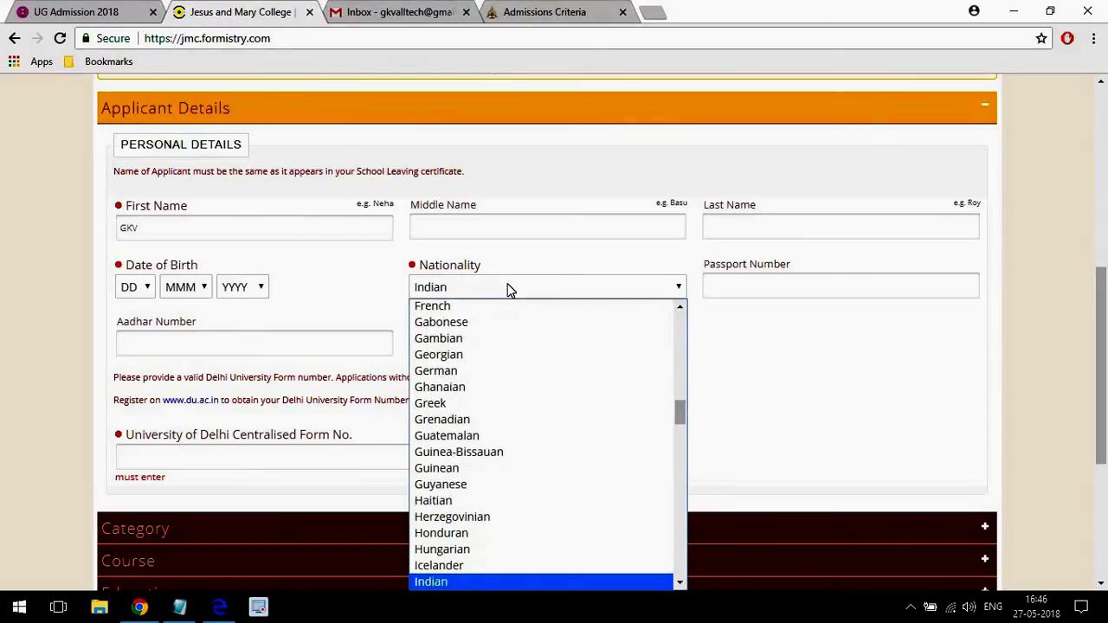
key("Return")
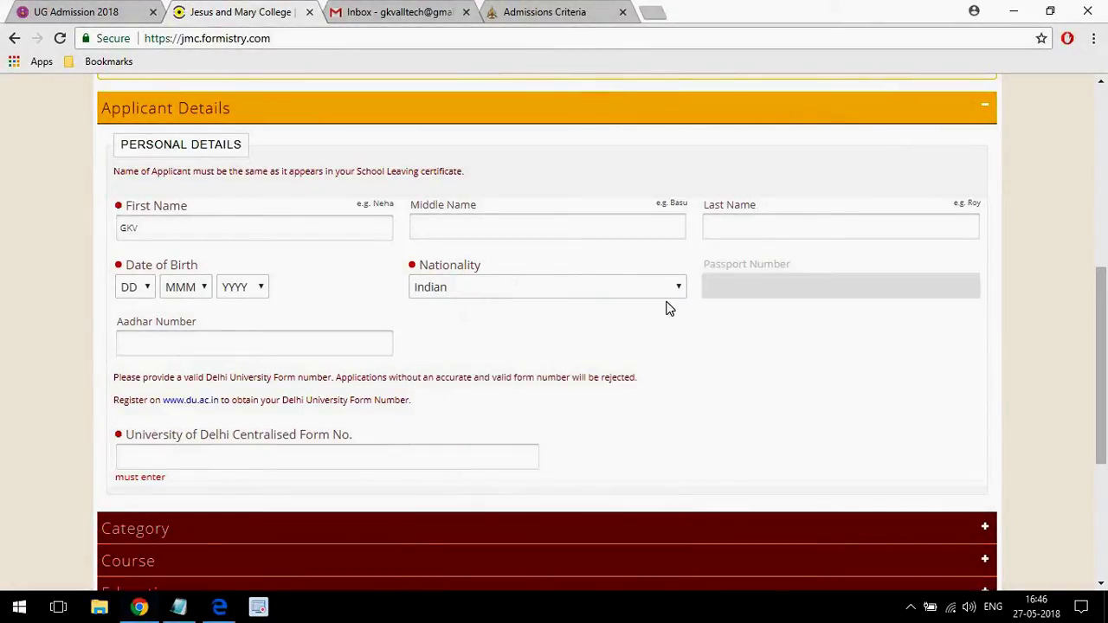
scroll(1097, 307, "down", 1)
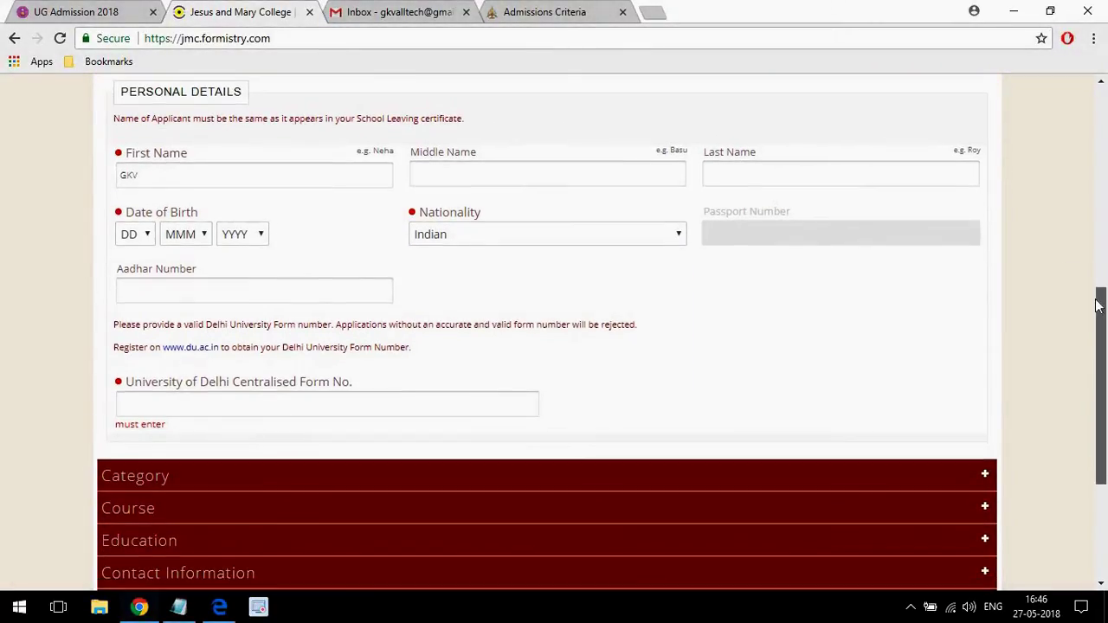
left_click_drag(1098, 308, 1093, 328)
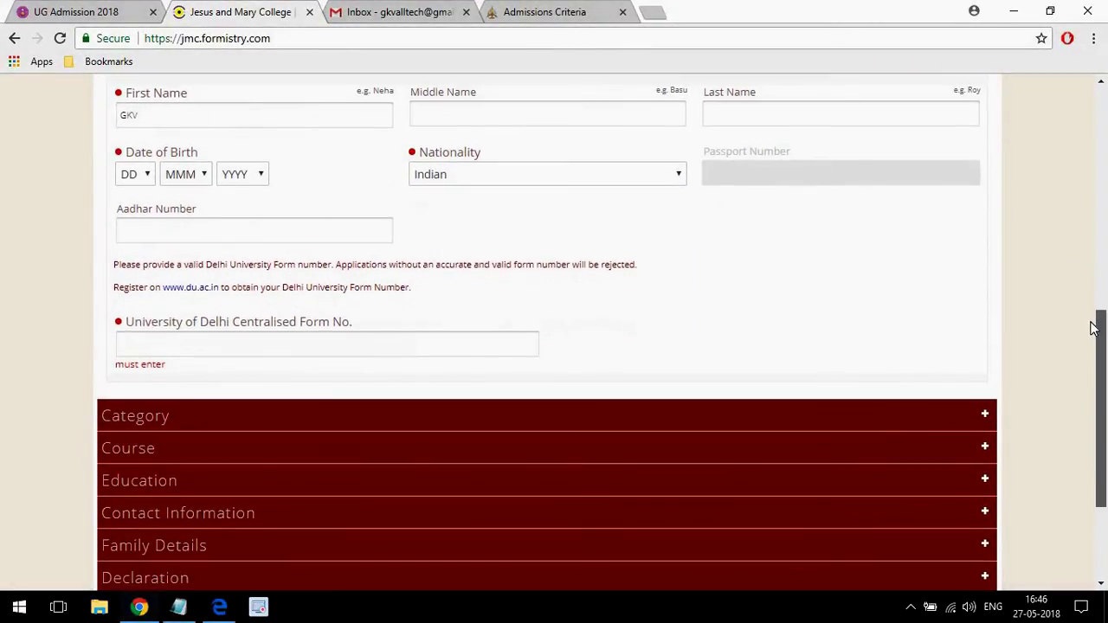
left_click(200, 233)
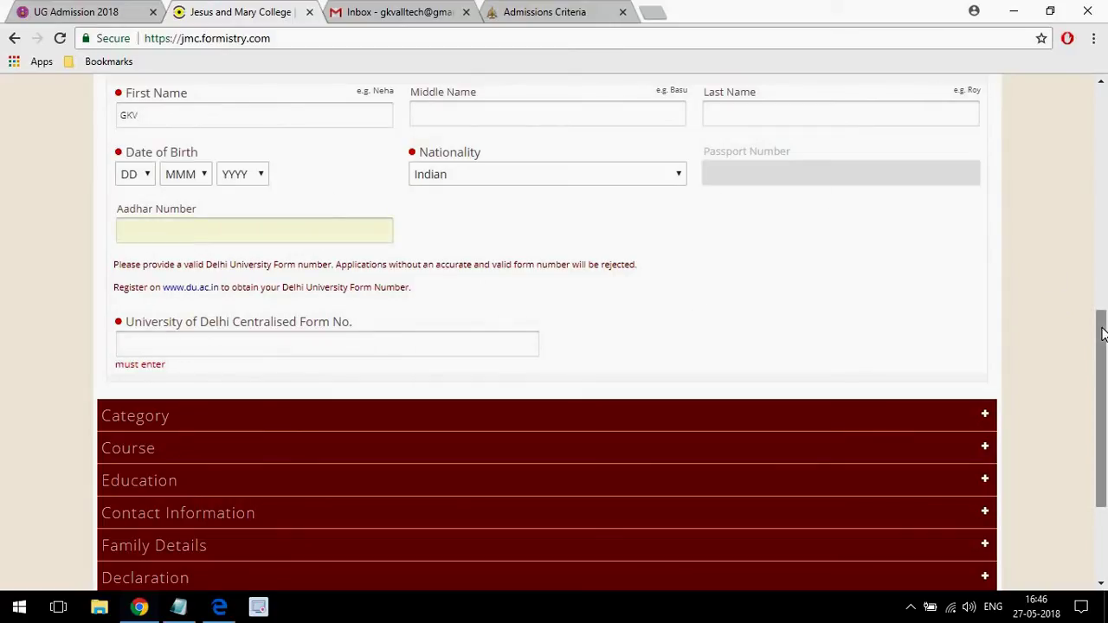
left_click_drag(1102, 334, 1102, 369)
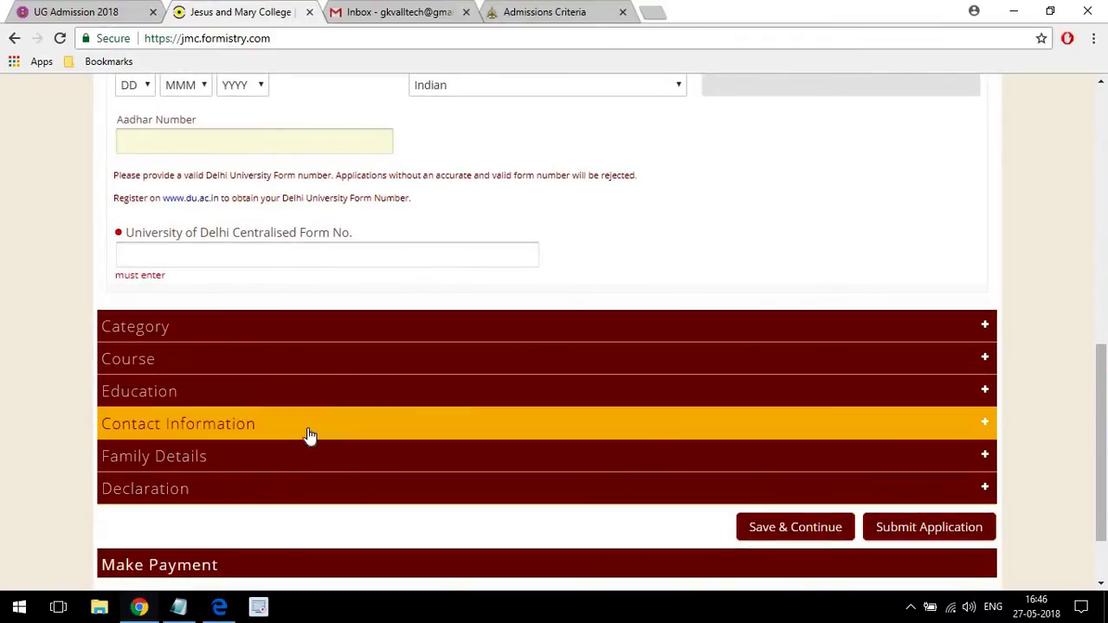
Paste the DU form number from the notes into the DU Centralised Form No. field.
left_click(178, 609)
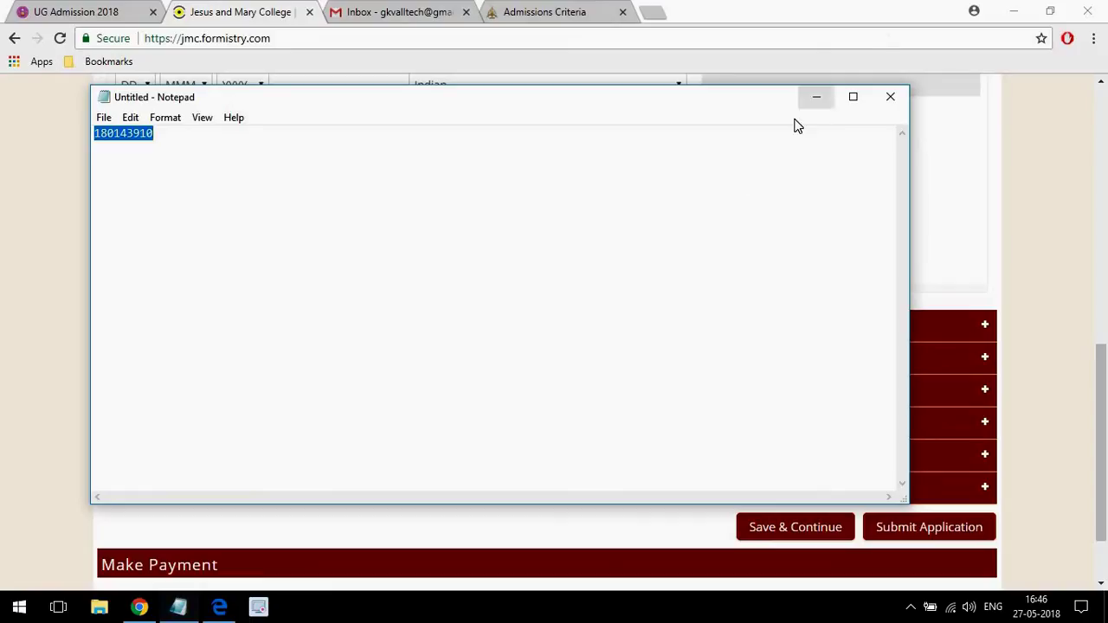
left_click(817, 97)
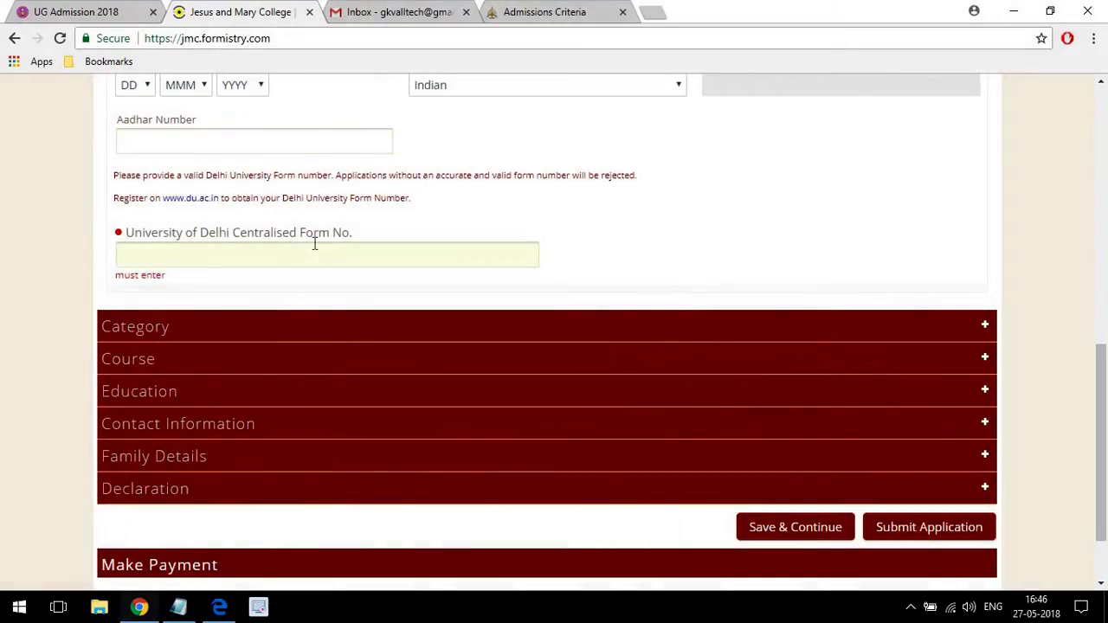
left_click(315, 244)
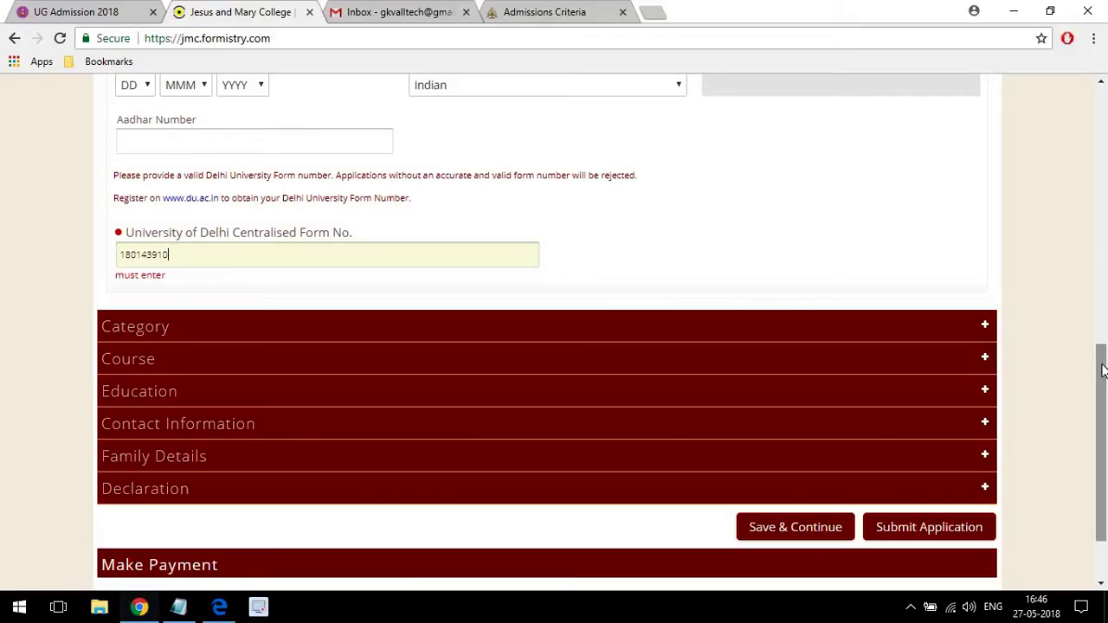
Expand the Category section to reveal the special-category options.
left_click_drag(1102, 370, 1102, 386)
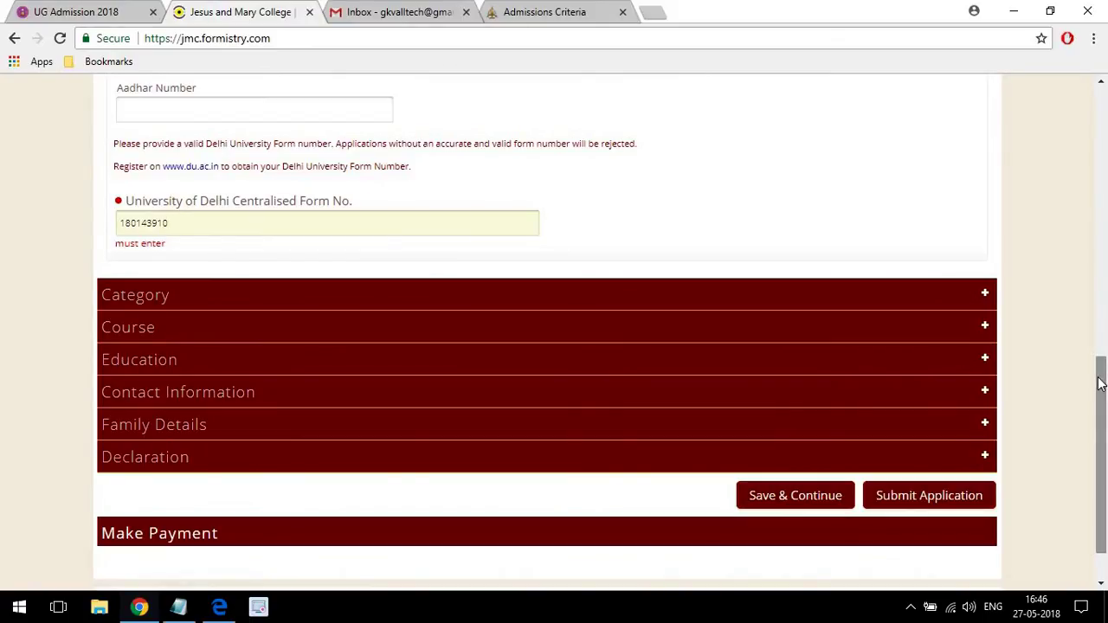
left_click_drag(1101, 385, 1101, 393)
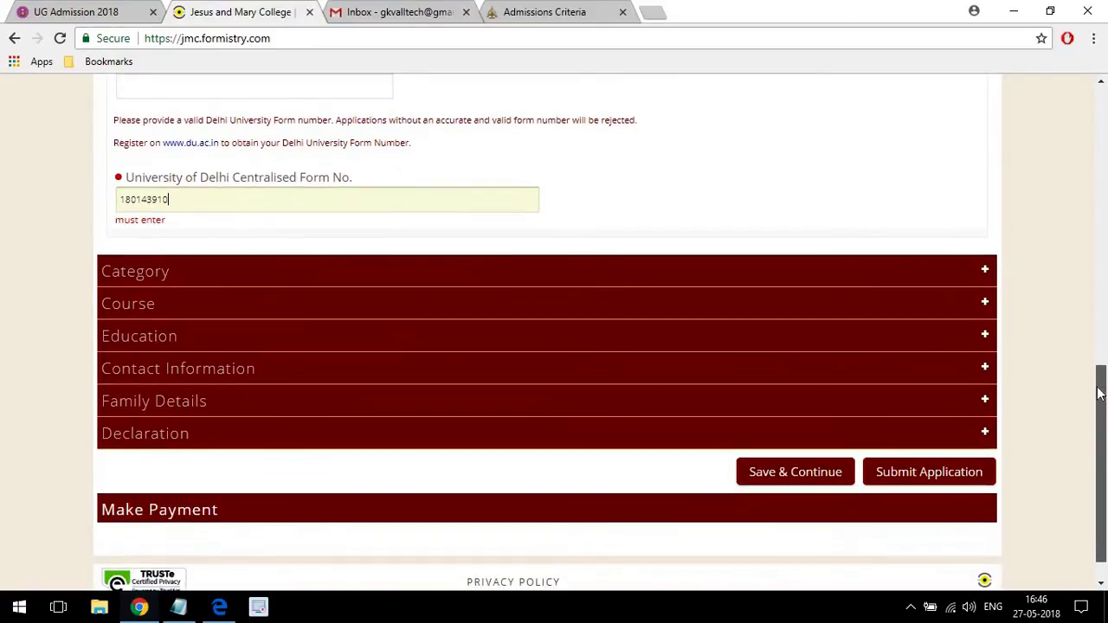
left_click(312, 193)
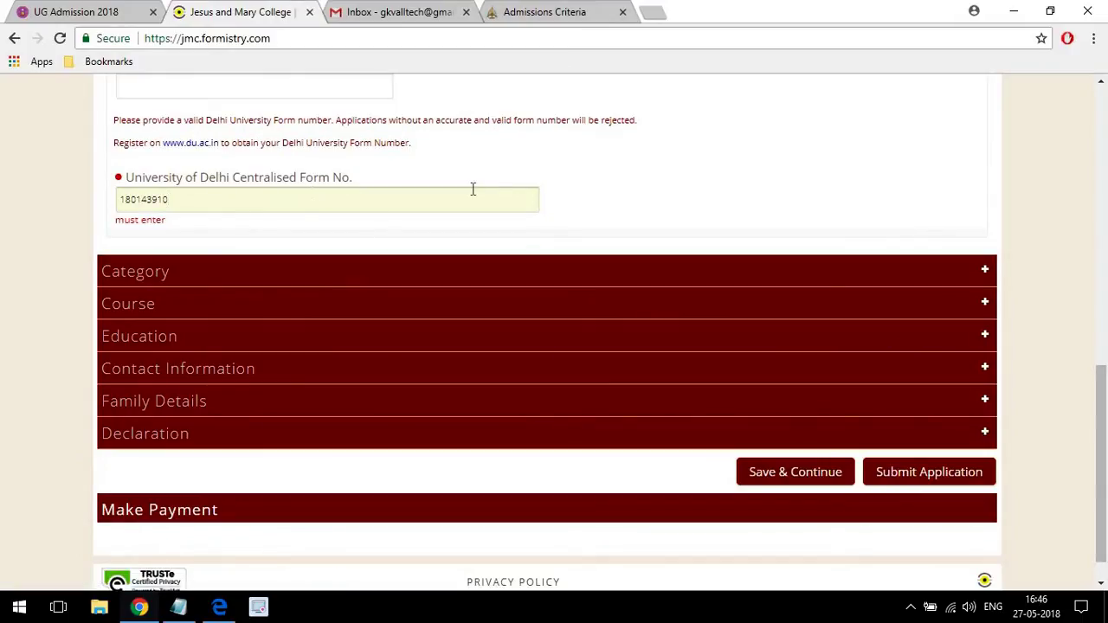
left_click(583, 275)
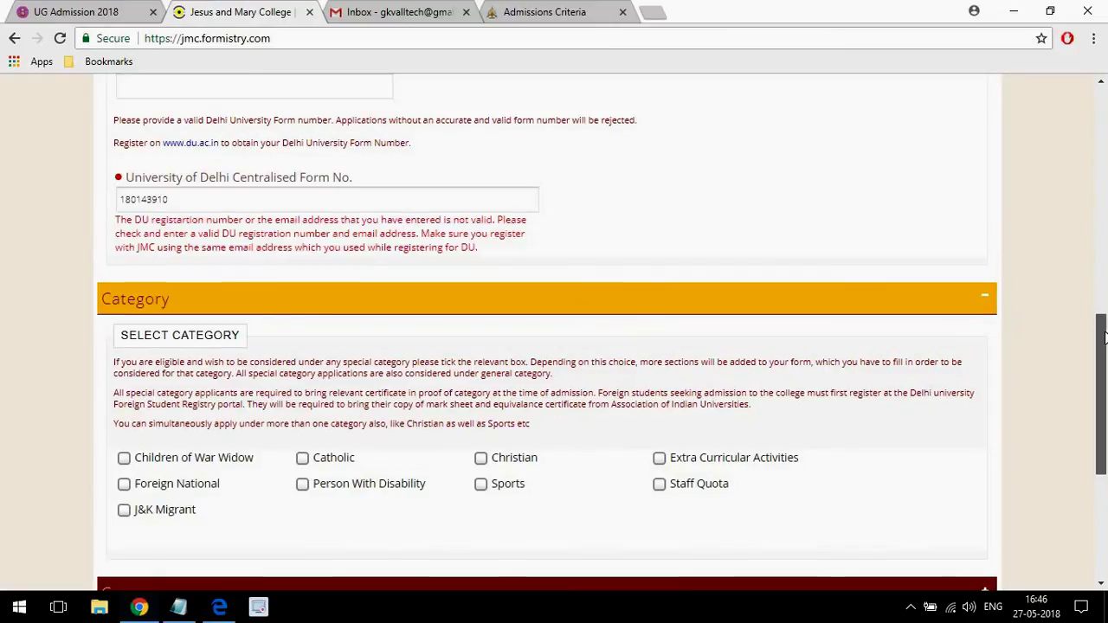
left_click_drag(1104, 335, 1083, 407)
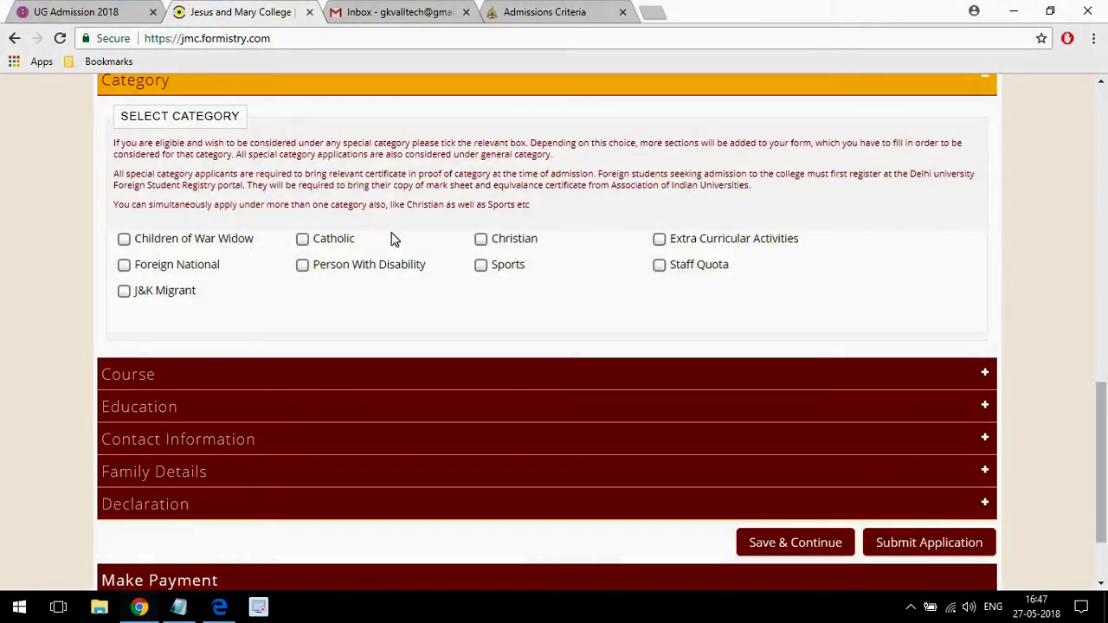
left_click(305, 242)
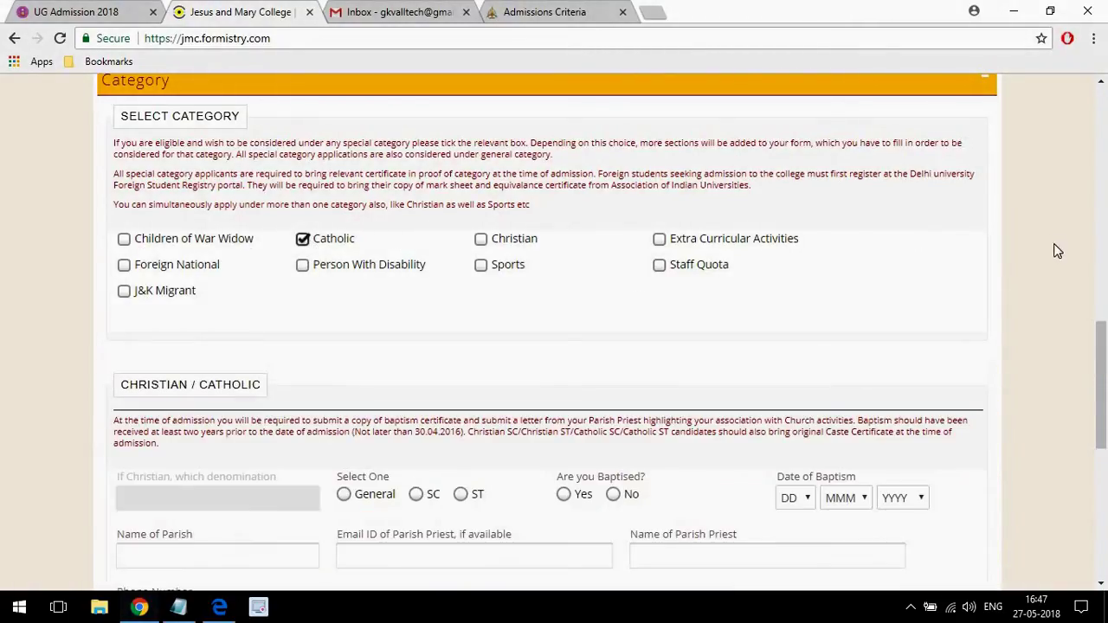
left_click_drag(1102, 359, 1090, 412)
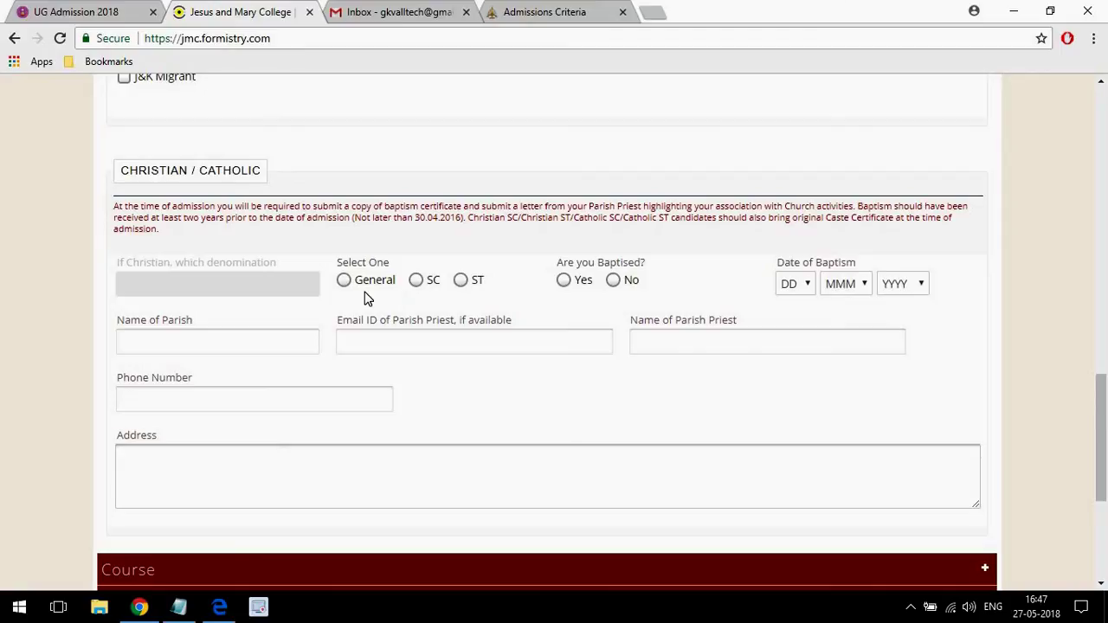
left_click(417, 282)
left_click_drag(407, 219, 465, 213)
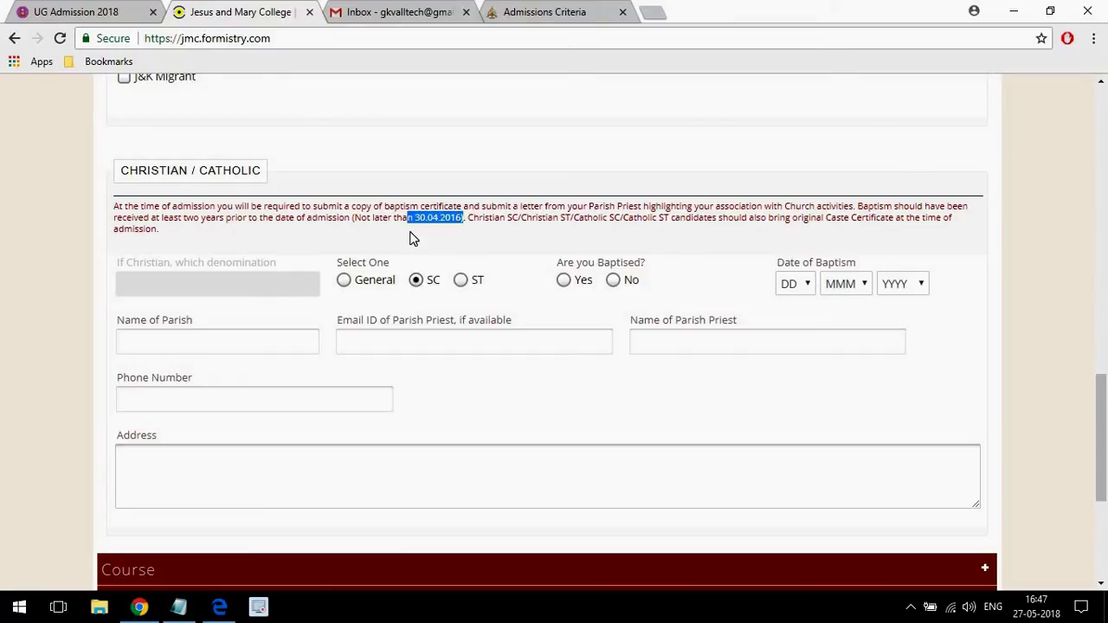
left_click(476, 231)
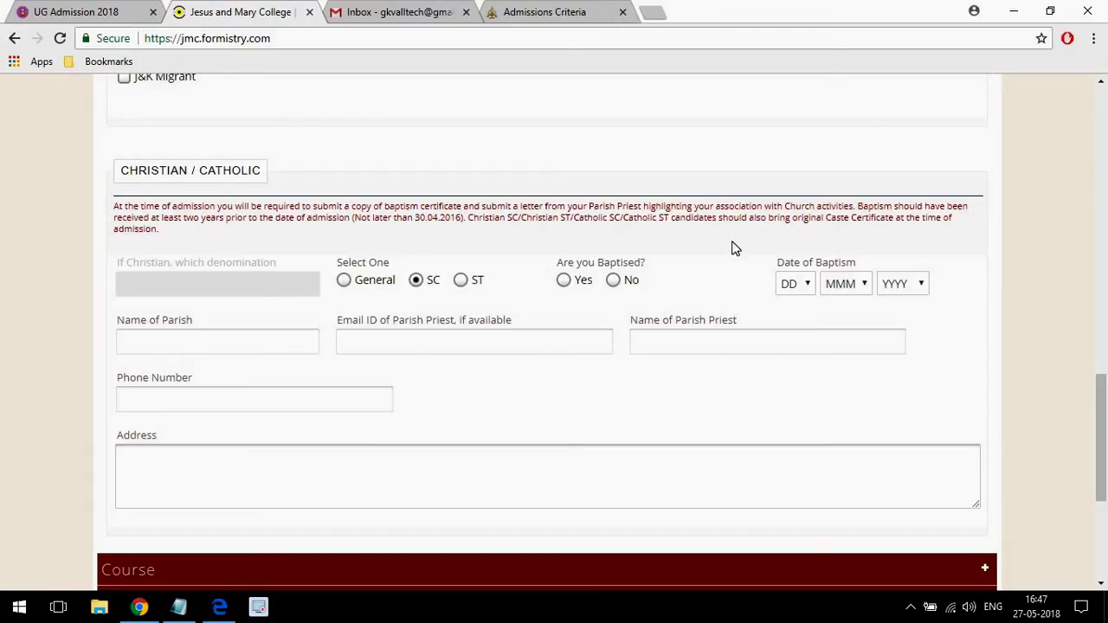
left_click(809, 285)
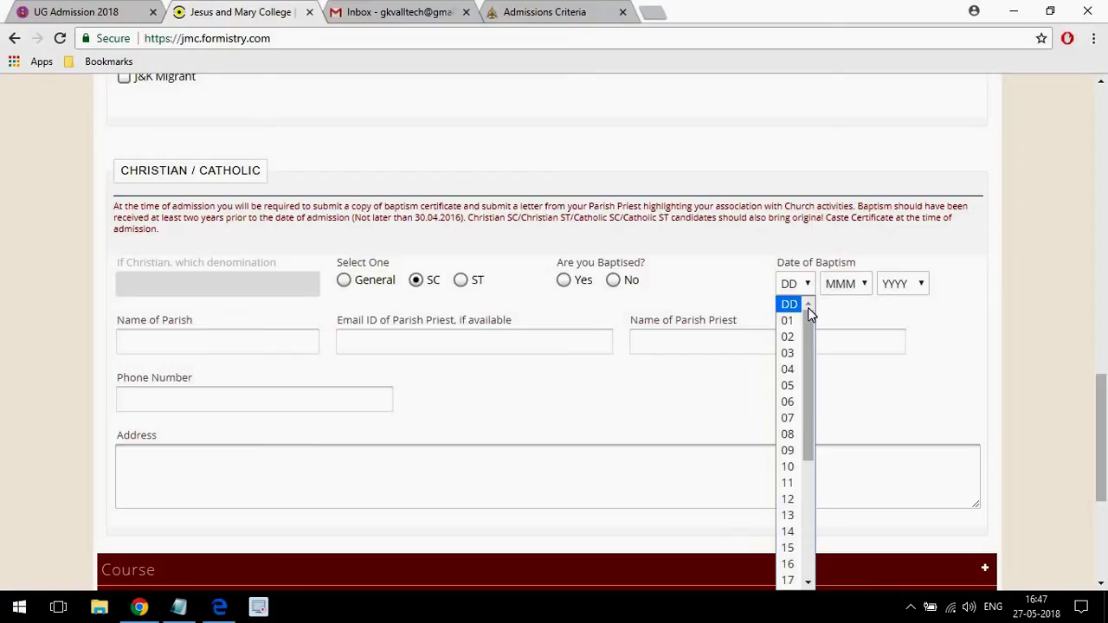
left_click_drag(808, 312, 809, 344)
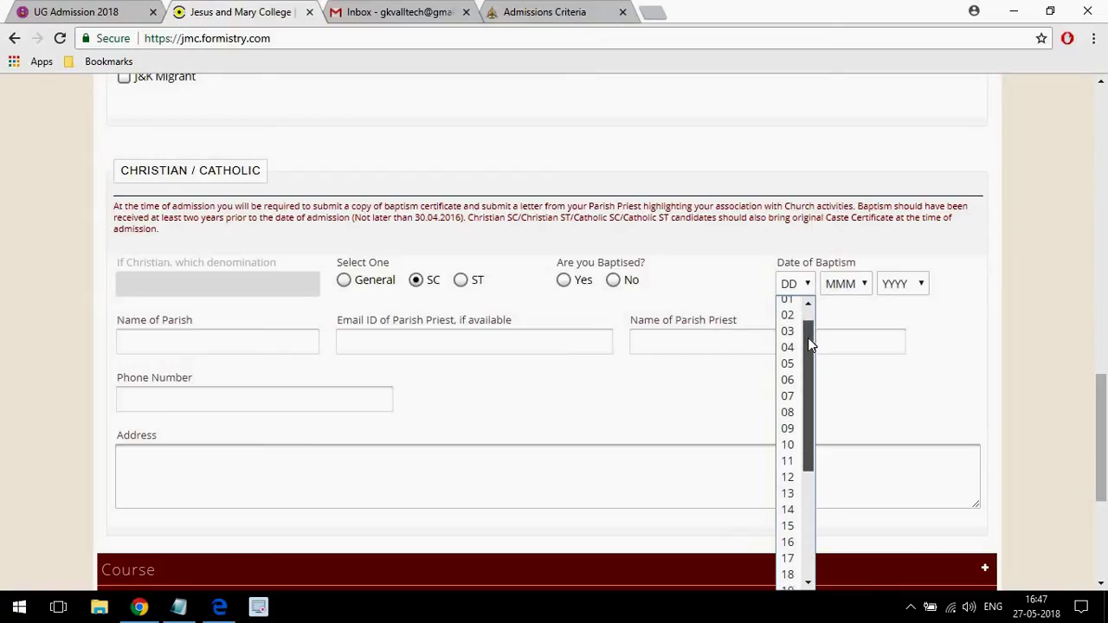
left_click(295, 333)
left_click(294, 333)
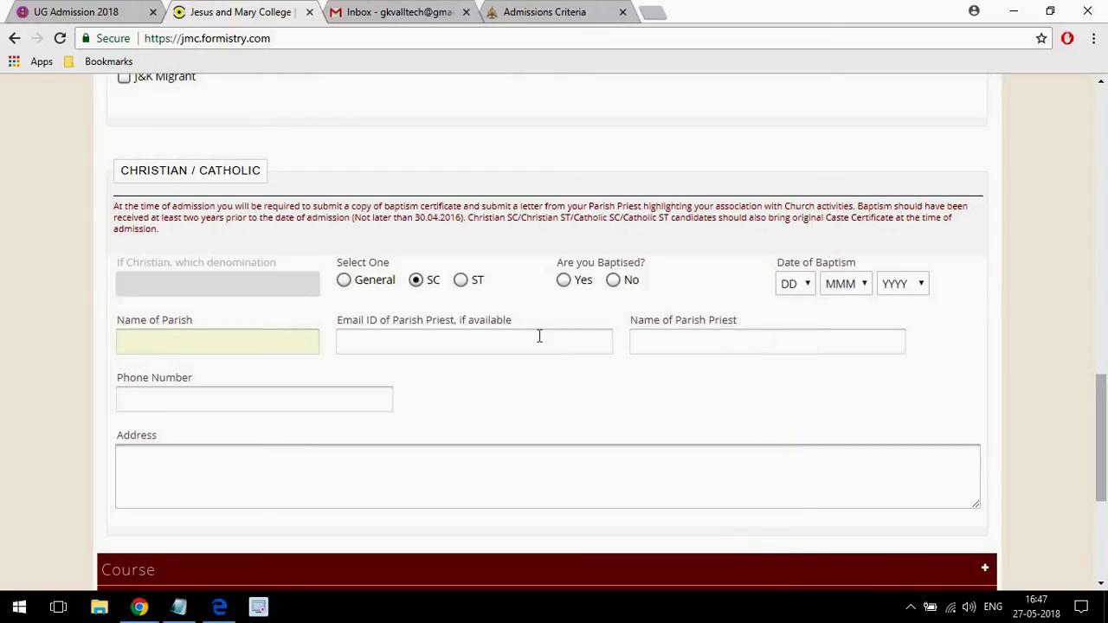
left_click_drag(1104, 381, 1084, 332)
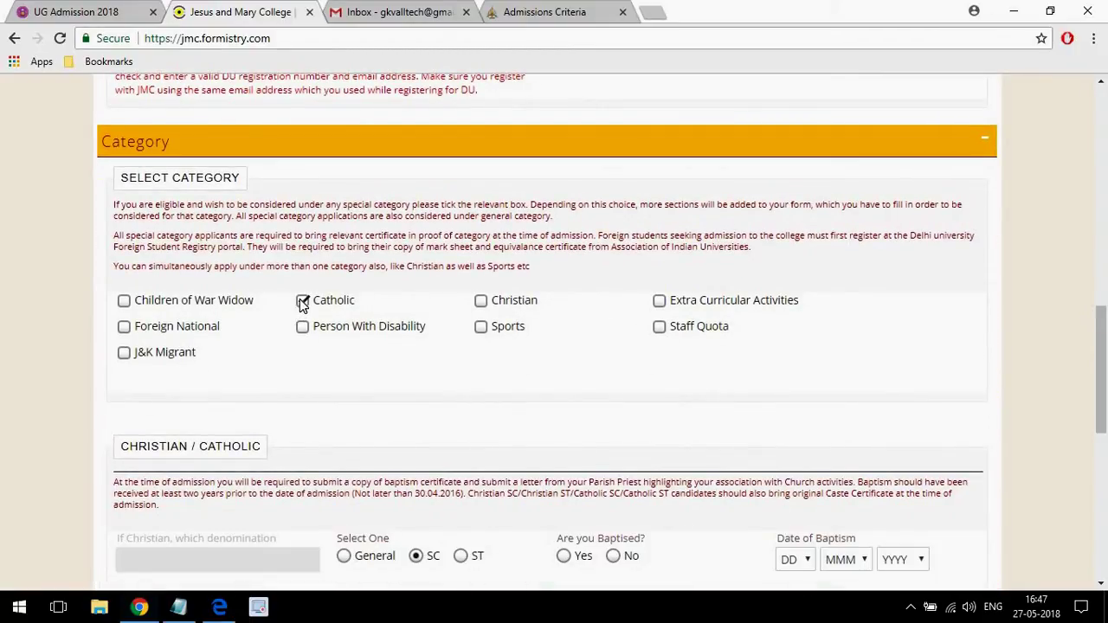
left_click(302, 301)
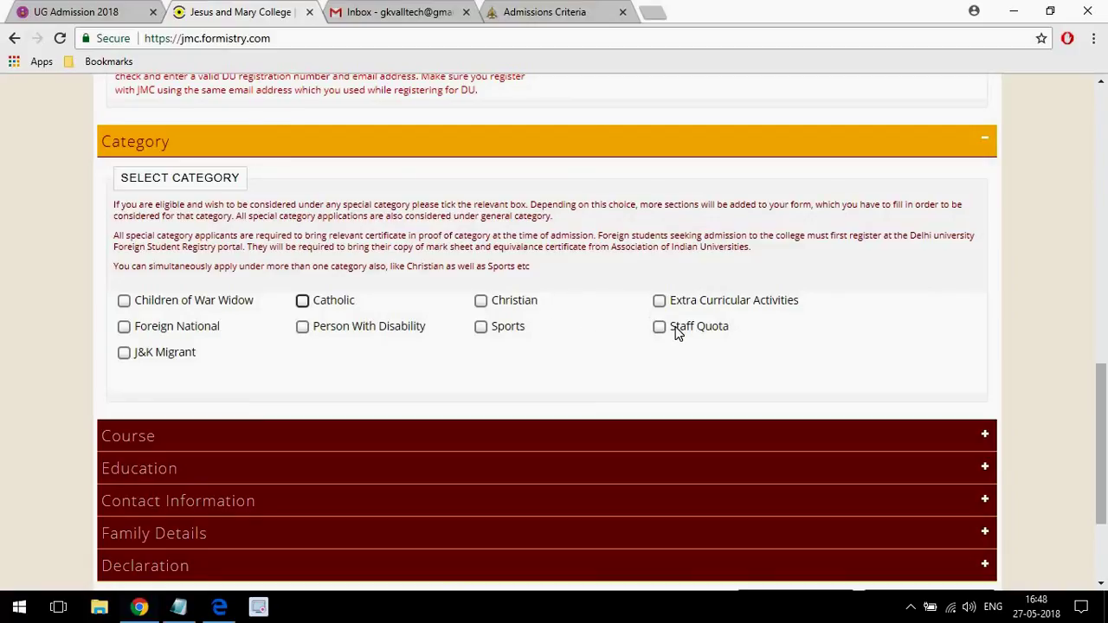
Tick Extra Curricular Activities and choose Western Music (Instrumental) as the ECA category.
left_click(659, 301)
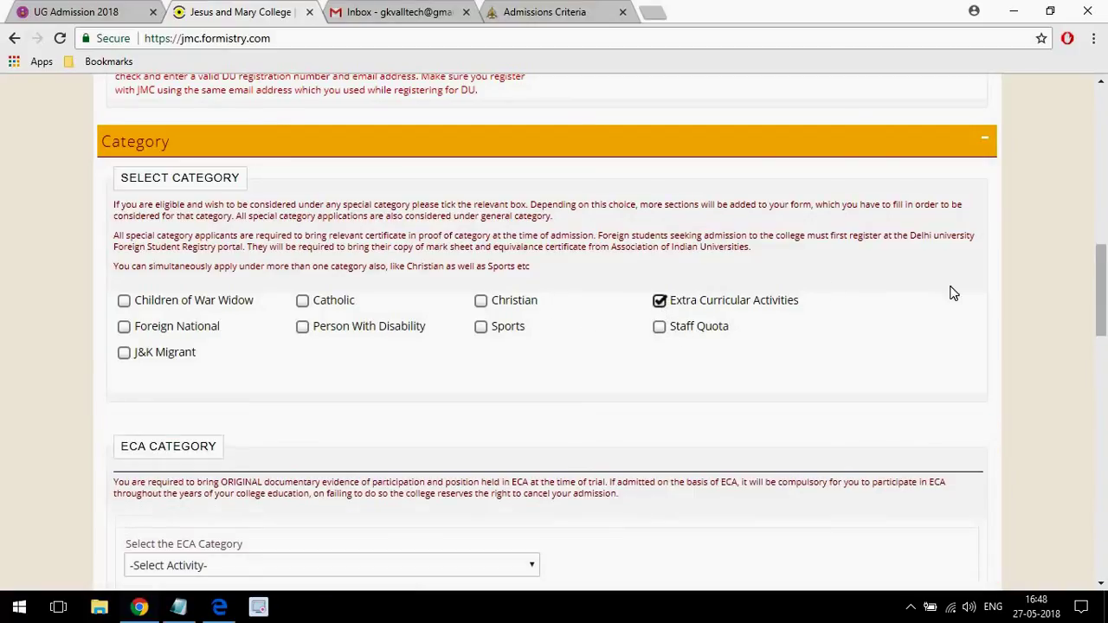
left_click_drag(1102, 264, 1090, 337)
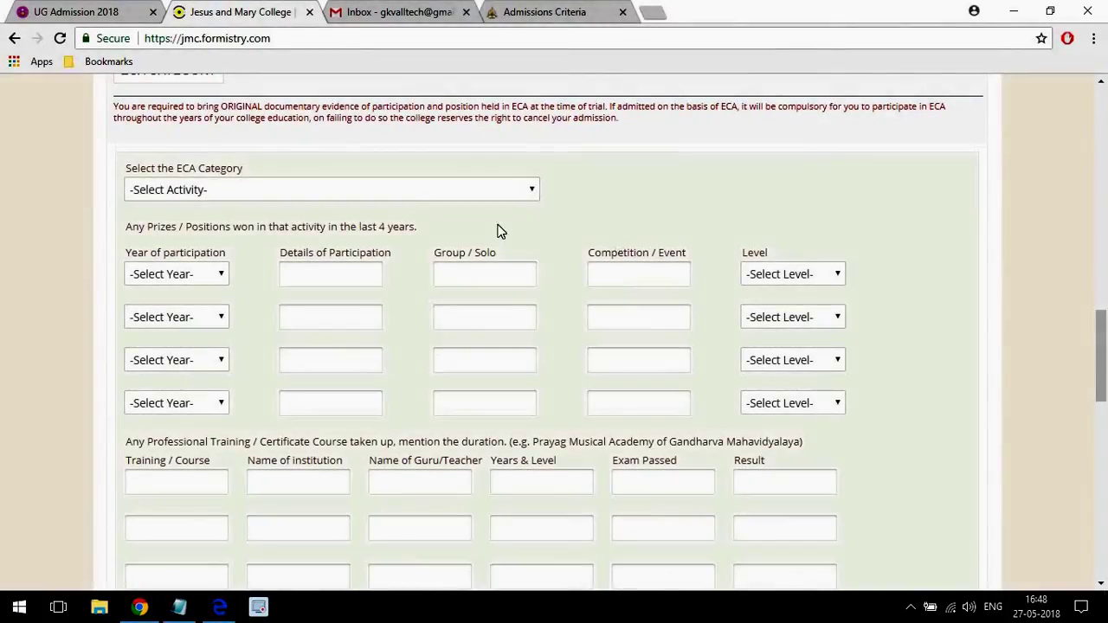
left_click(407, 190)
key("Down")
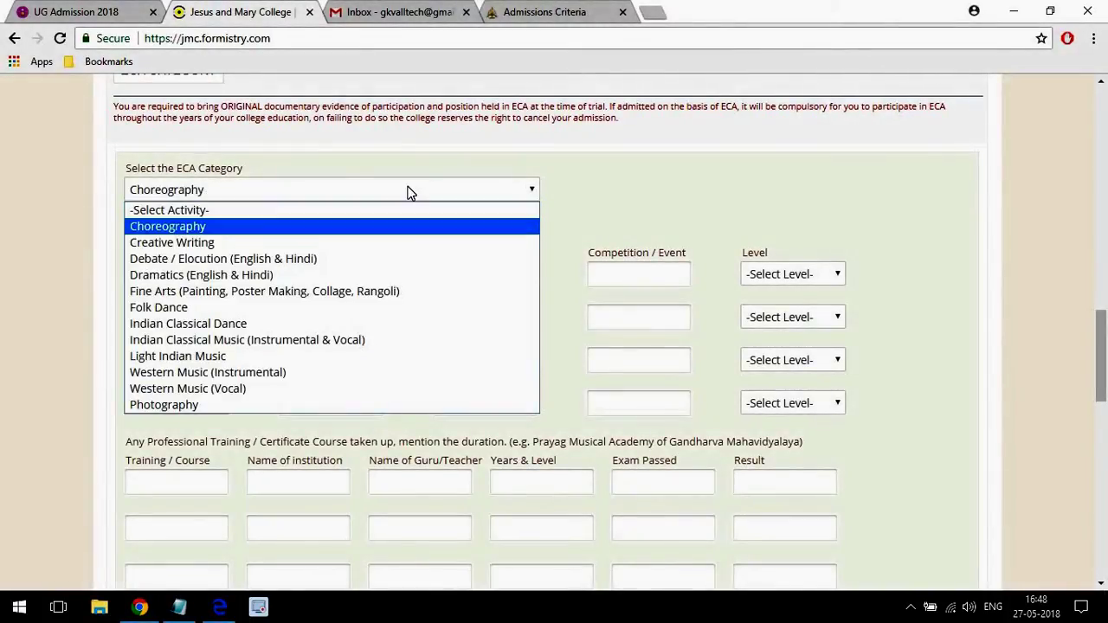
key("Down")
key("Down")
key("Down")
key("Down")
key("Down")
key("Down")
key("Down")
key("Down")
key("Down")
key("Down")
key("Down")
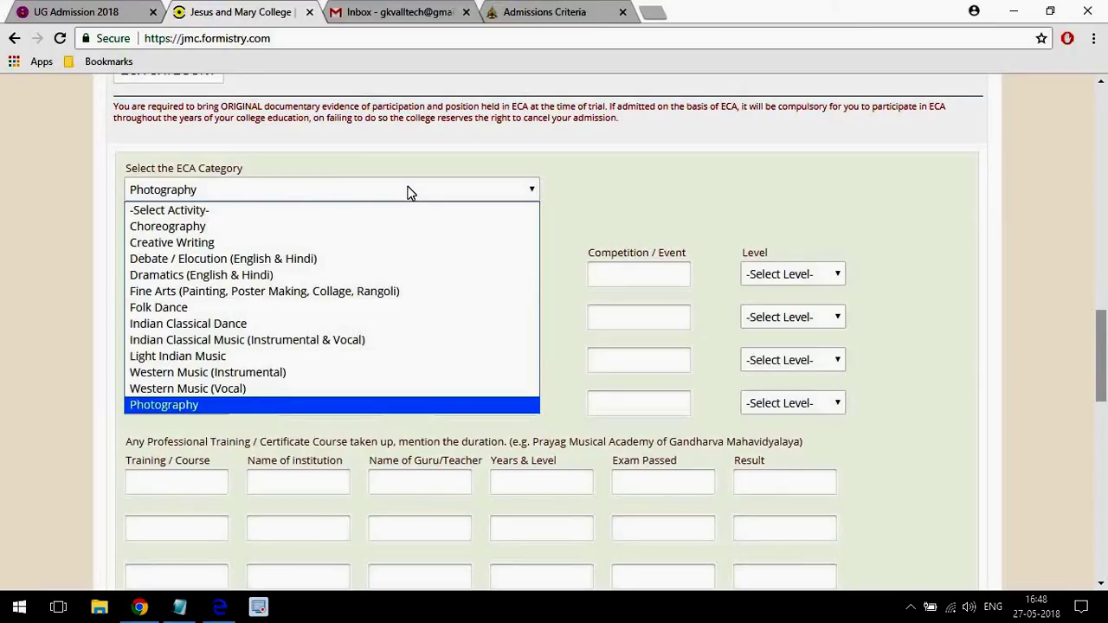
key("Up")
key("Up")
key("Up")
key("Up")
key("Up")
key("Up")
key("Up")
key("Up")
key("Up")
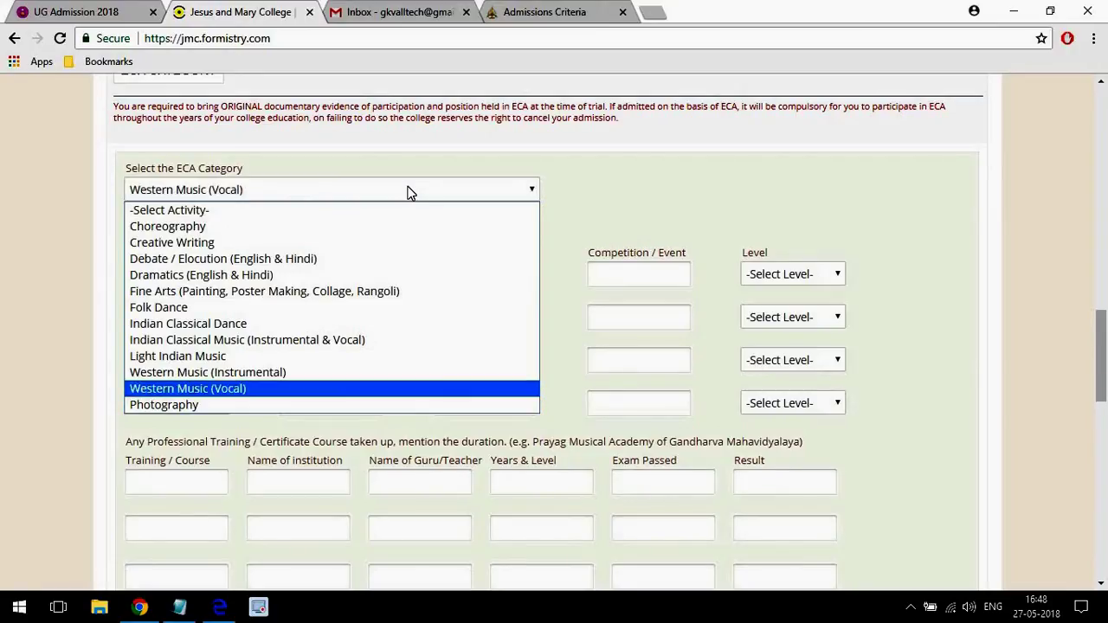
key("Down")
key("Down")
key("Down")
key("Down")
key("Down")
key("Down")
key("Down")
key("Down")
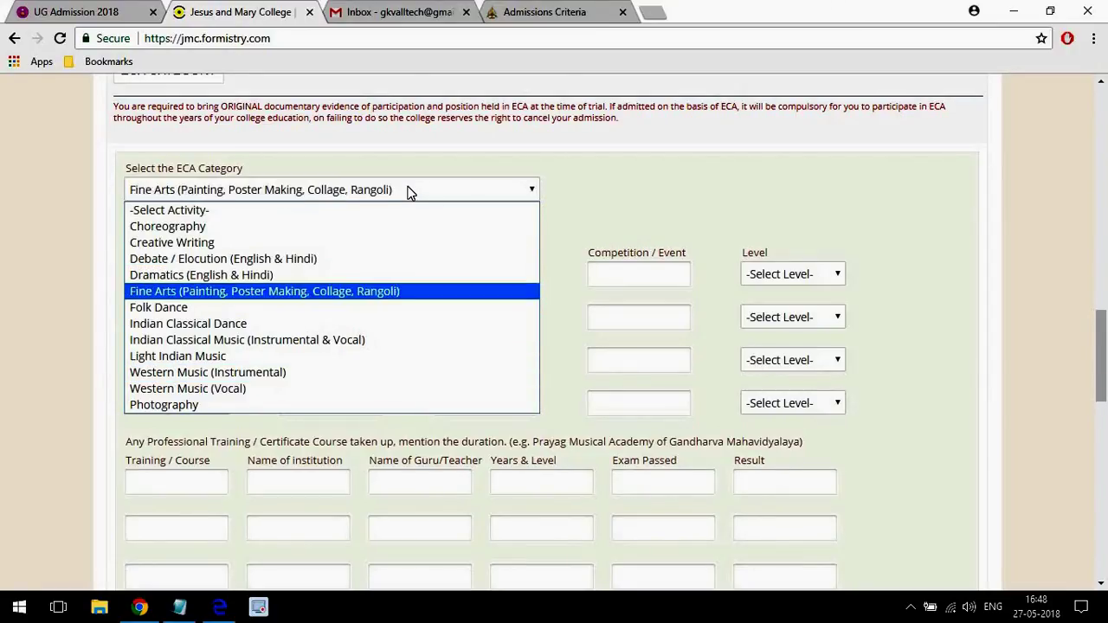
key("Up")
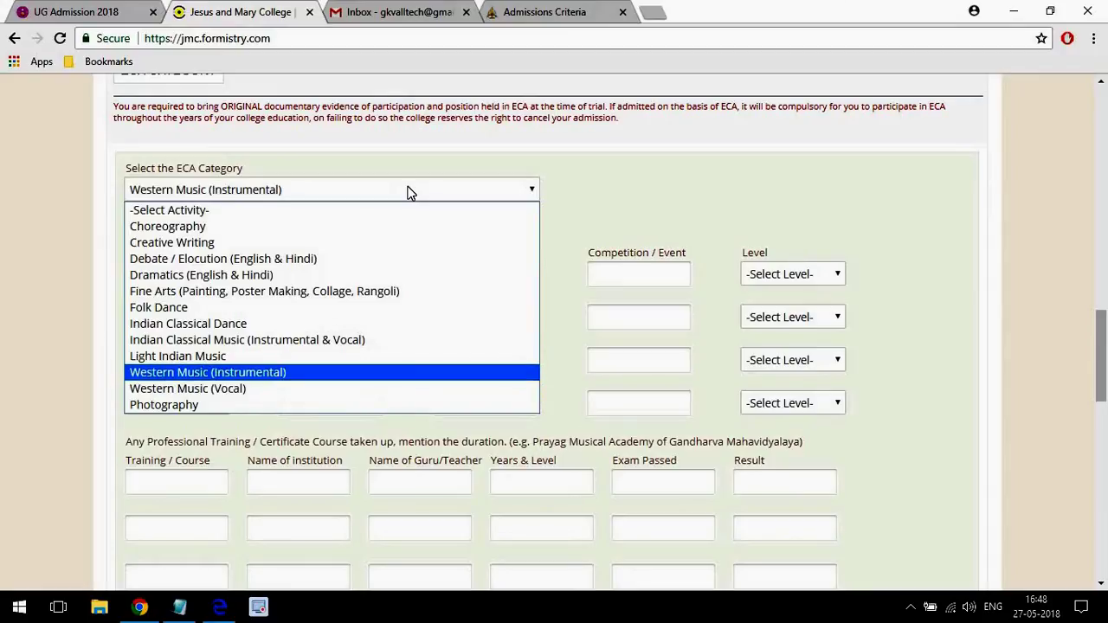
key("Return")
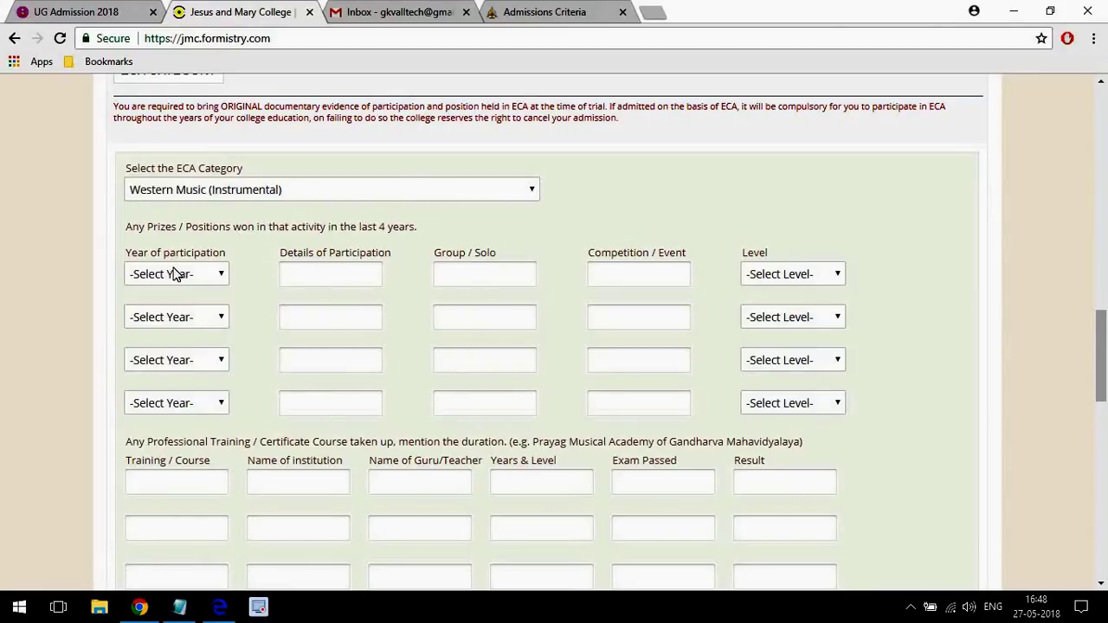
Set 2017 as the first year of participation in the ECA section.
left_click(174, 273)
left_click(361, 267)
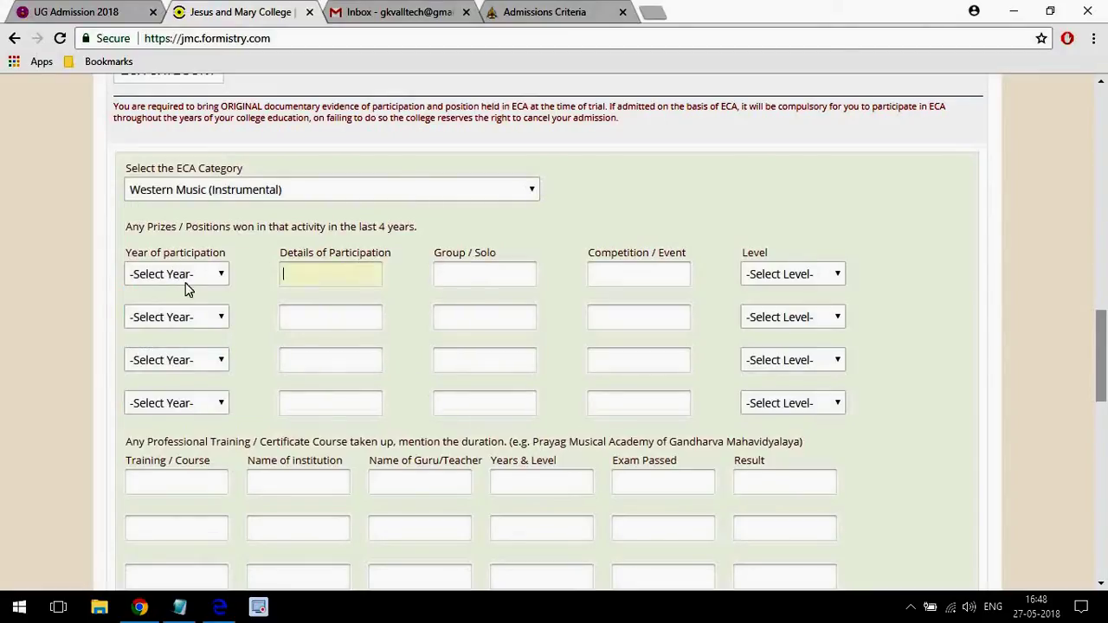
left_click(177, 280)
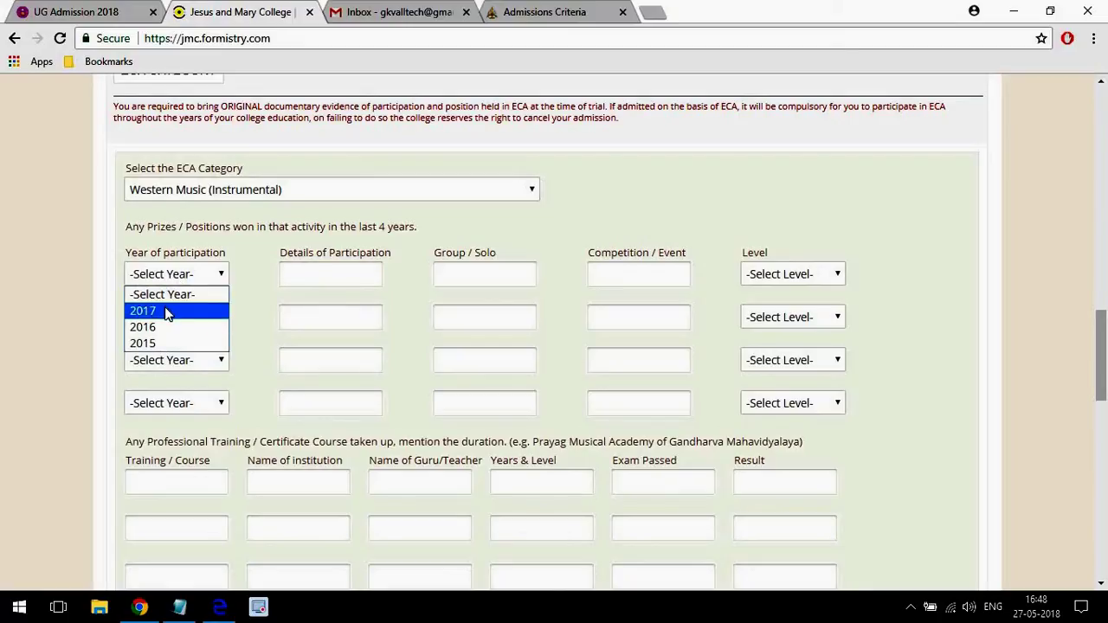
left_click(166, 311)
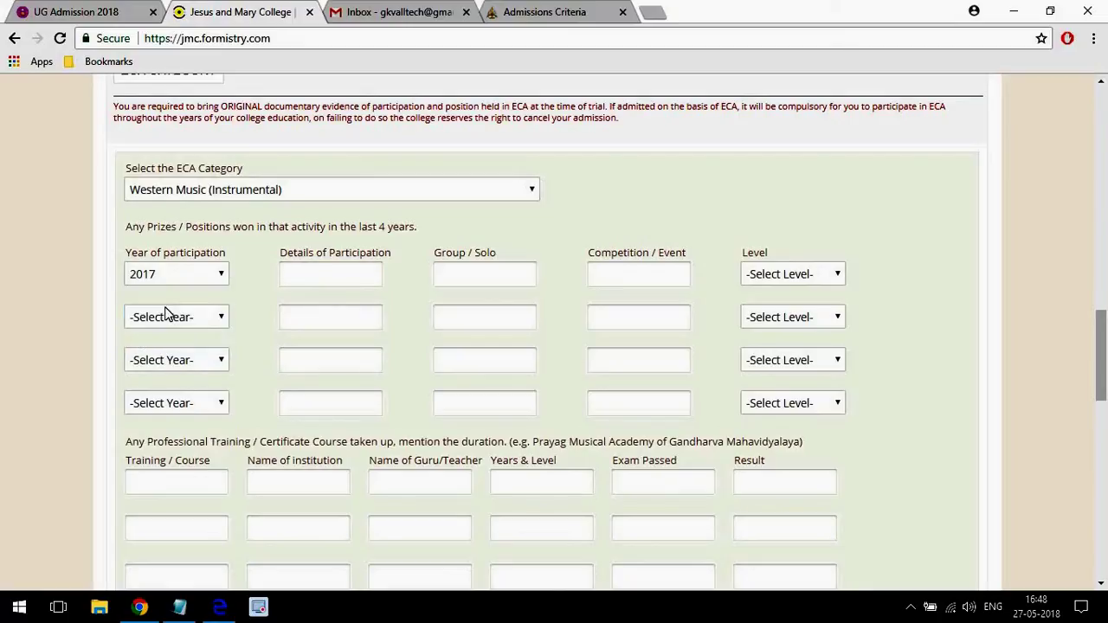
left_click(758, 277)
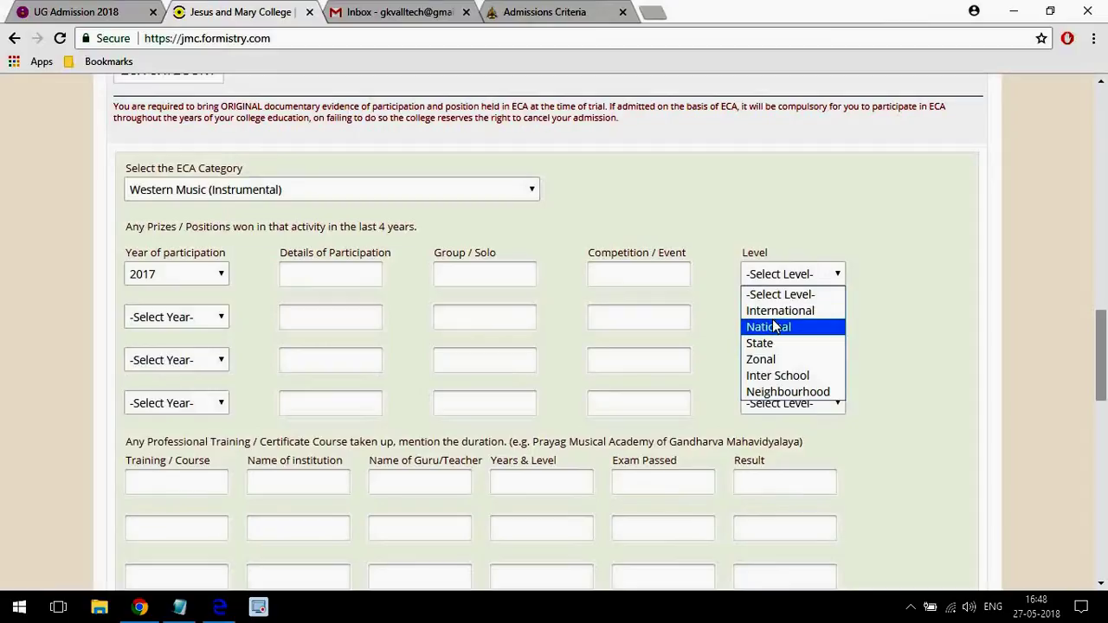
left_click(951, 299)
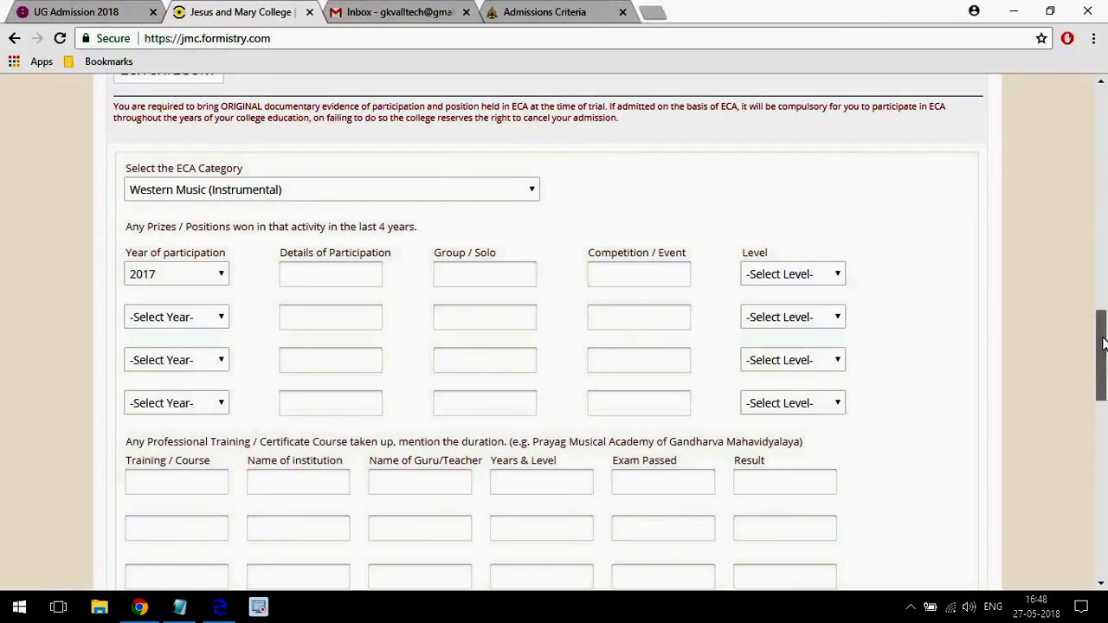
left_click_drag(1099, 343, 1060, 331)
scroll(1063, 331, "up", 14)
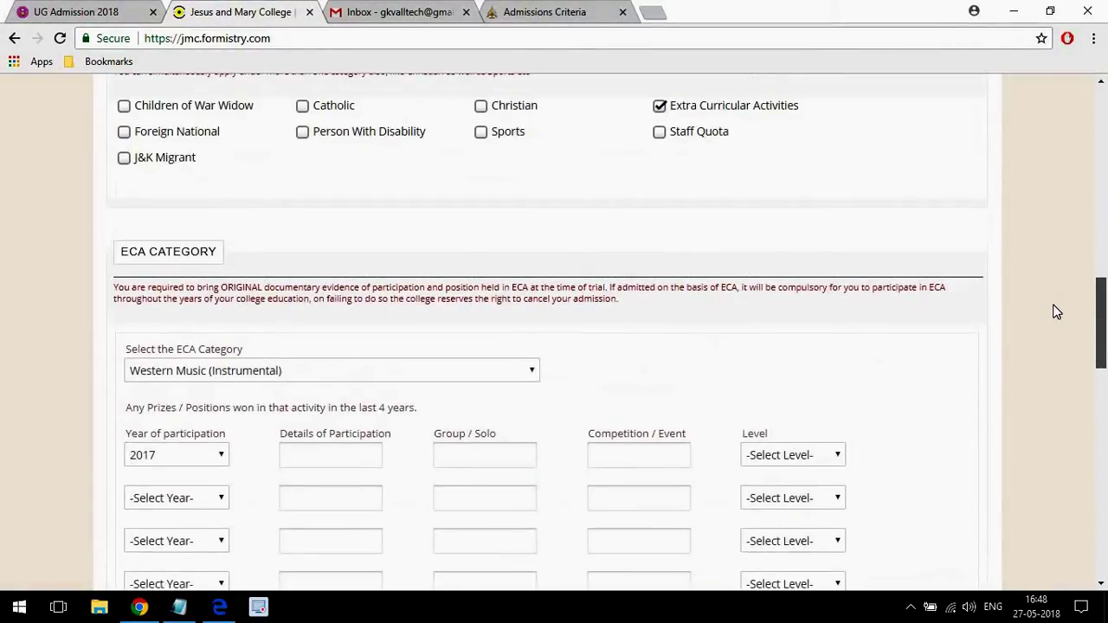
scroll(1042, 255, "down", 2)
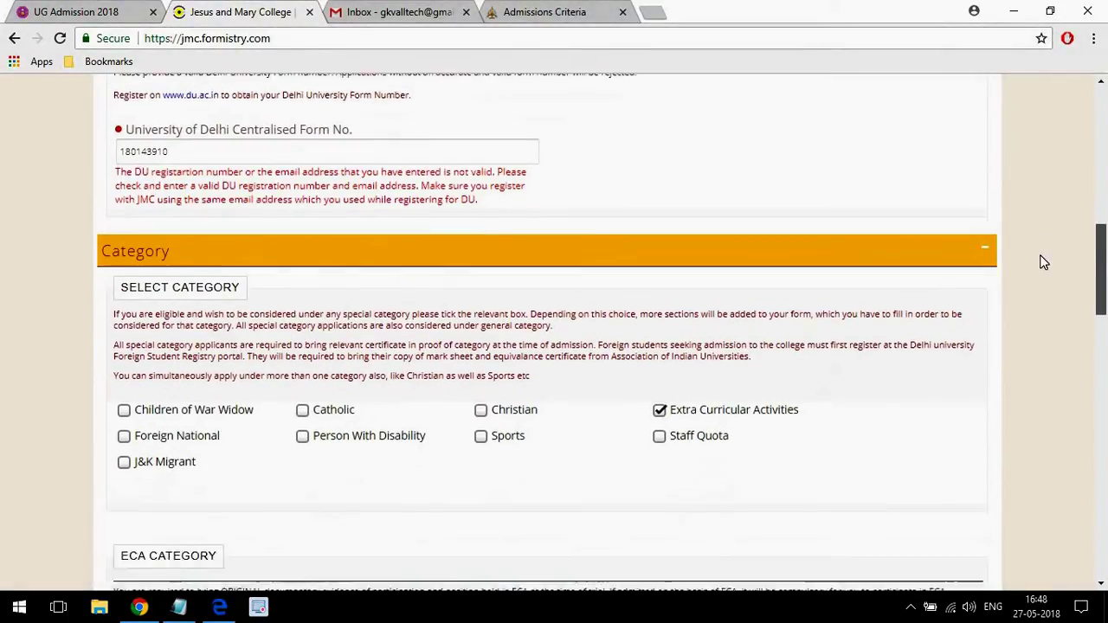
scroll(1044, 229, "up", 3)
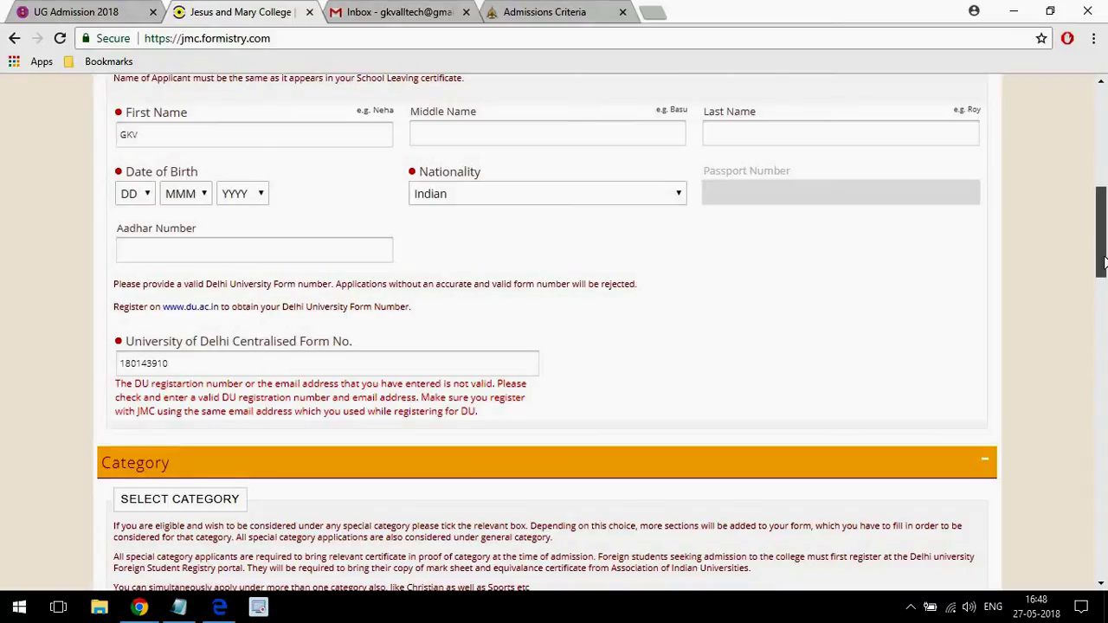
left_click_drag(1105, 262, 1103, 292)
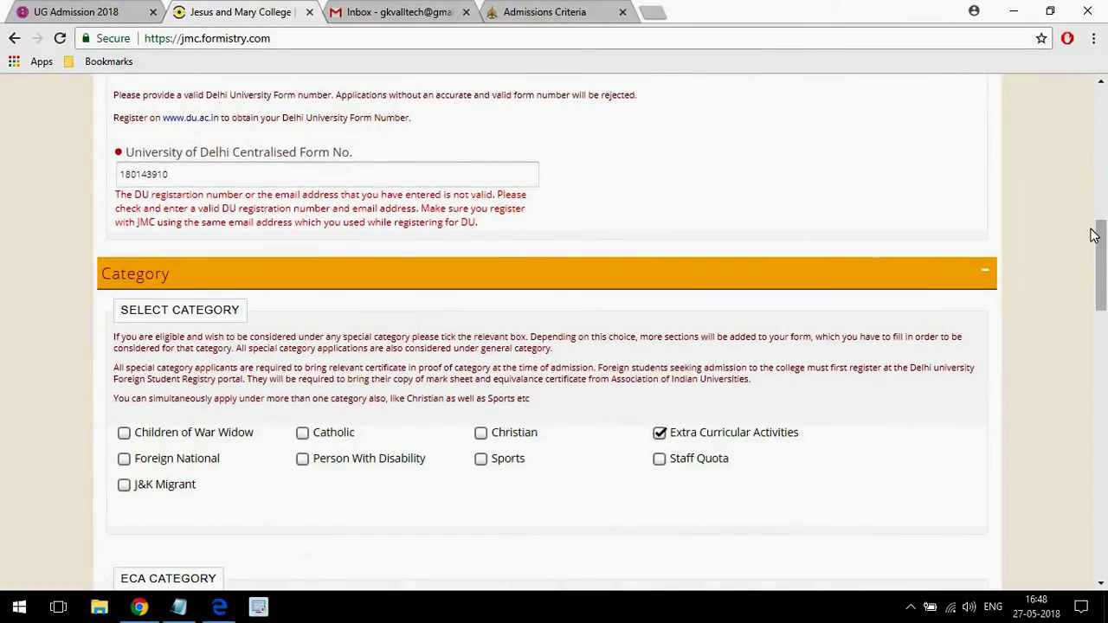
left_click_drag(1094, 235, 1082, 520)
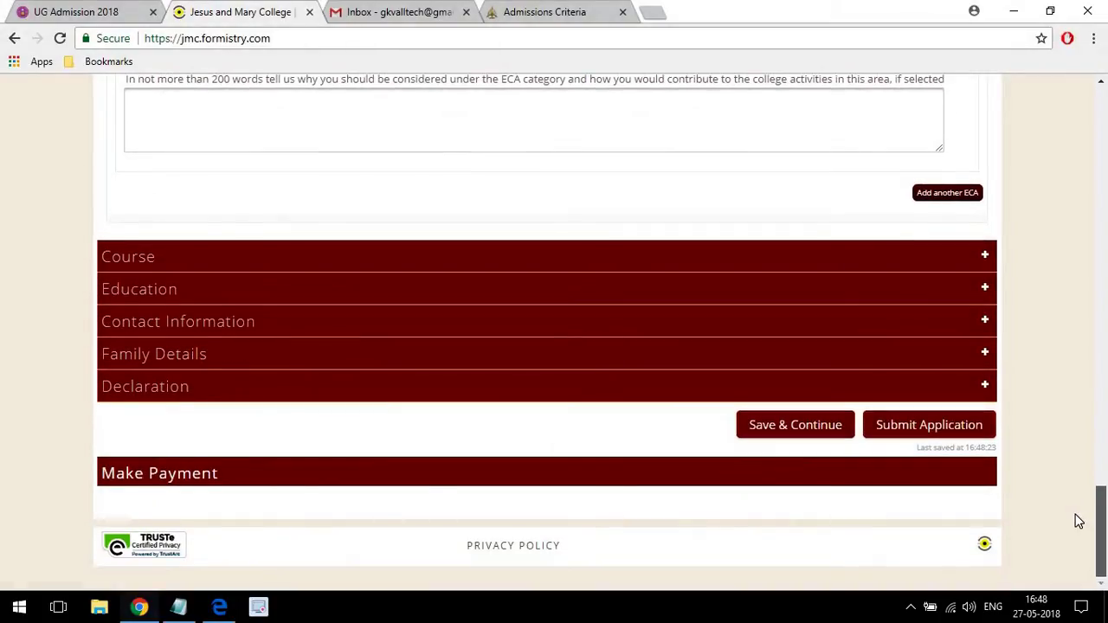
Expand the Course section and choose B. A. (Hons) History first and B. A. (Hons) Economics second.
left_click(287, 264)
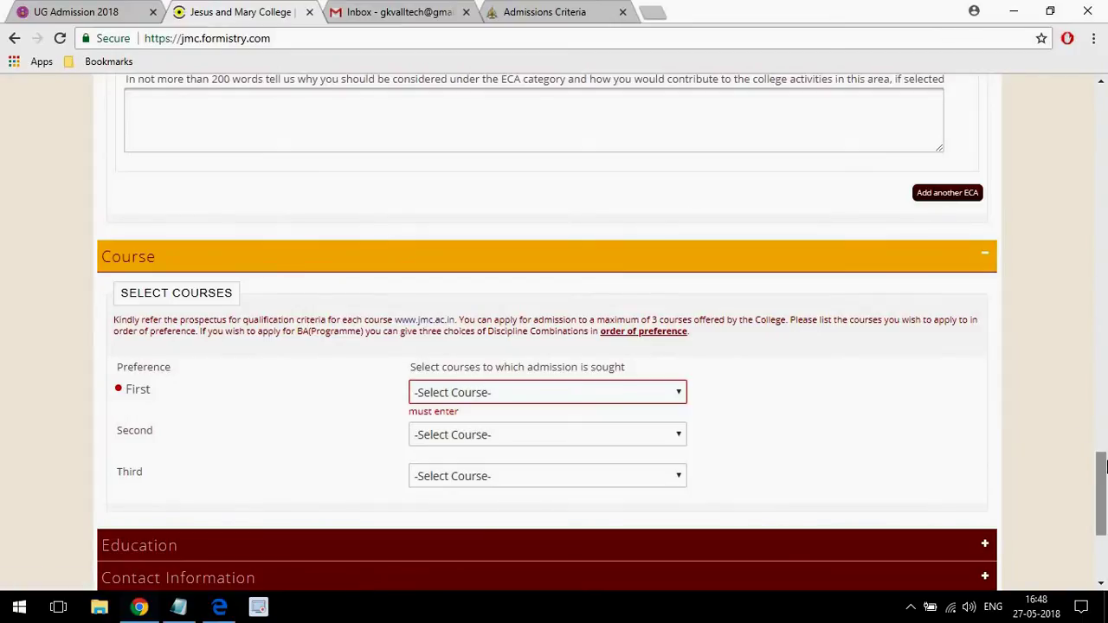
left_click_drag(1101, 452, 1103, 495)
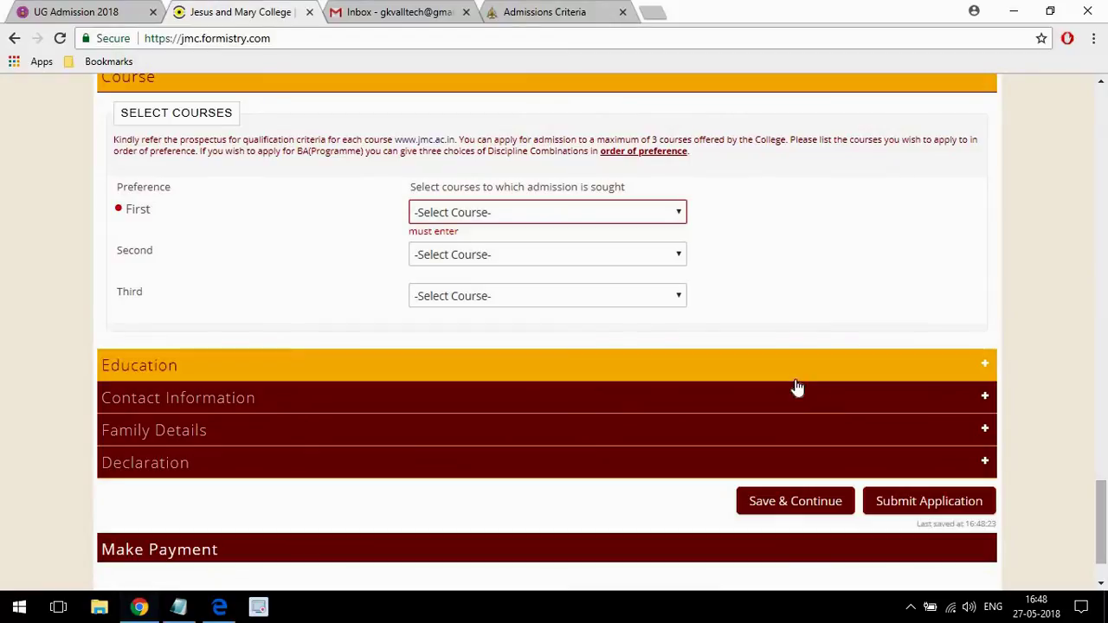
left_click(463, 217)
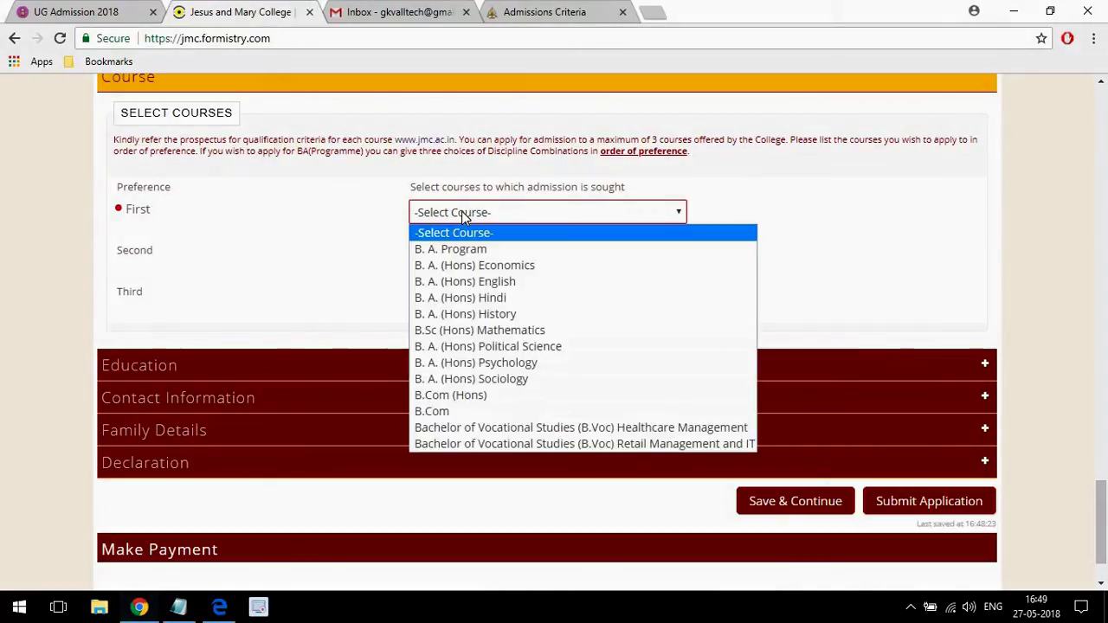
left_click(485, 320)
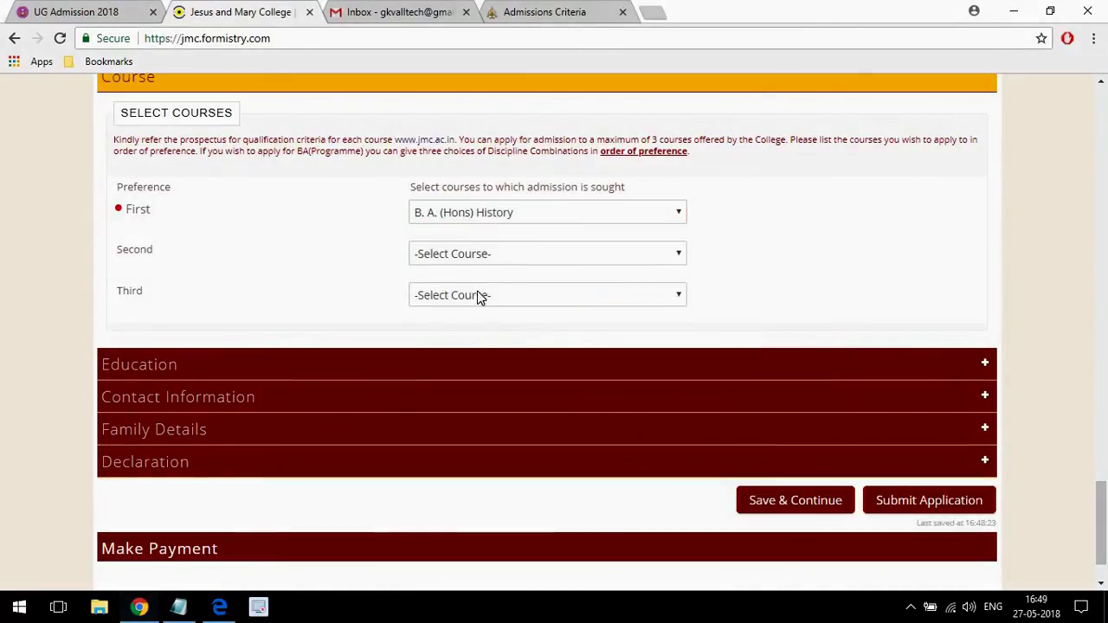
left_click(473, 252)
left_click(473, 309)
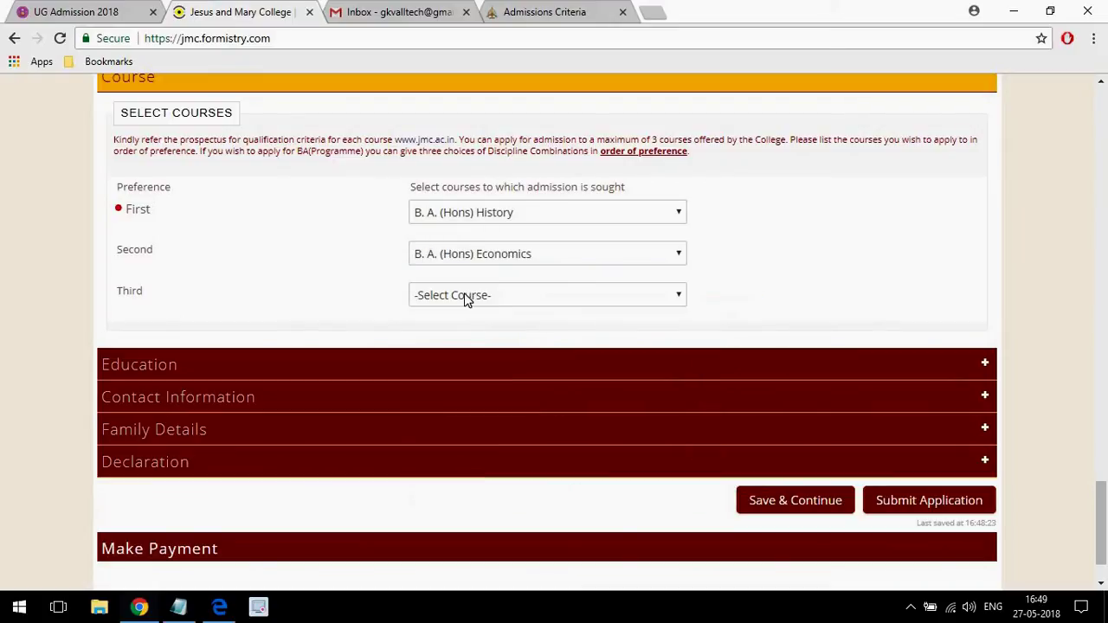
Make B. A. Program the third course preference.
left_click(465, 299)
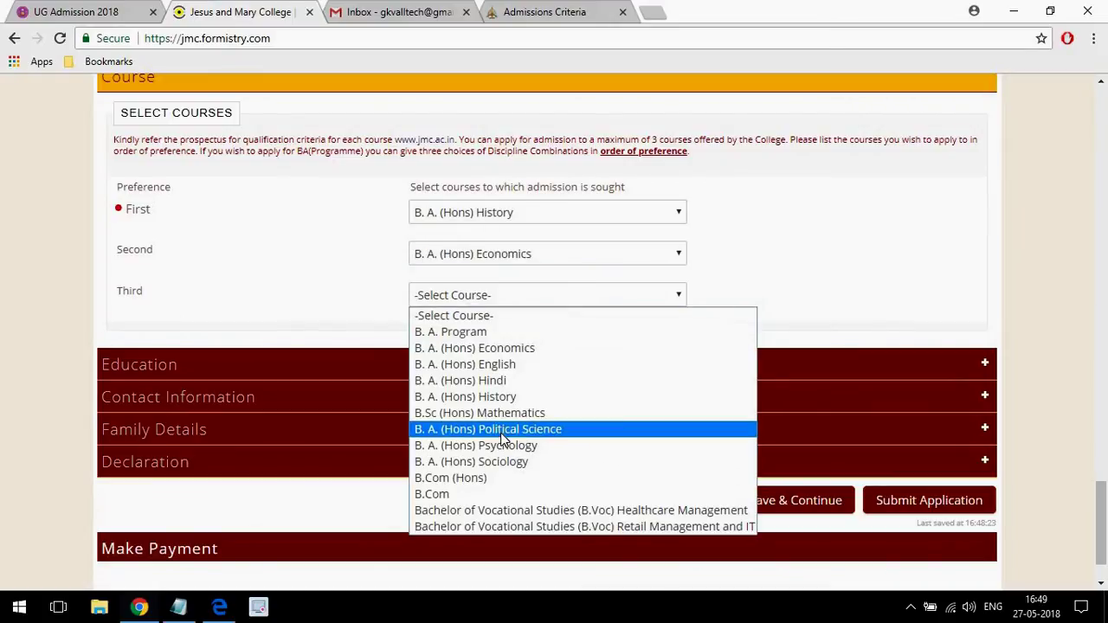
left_click(503, 431)
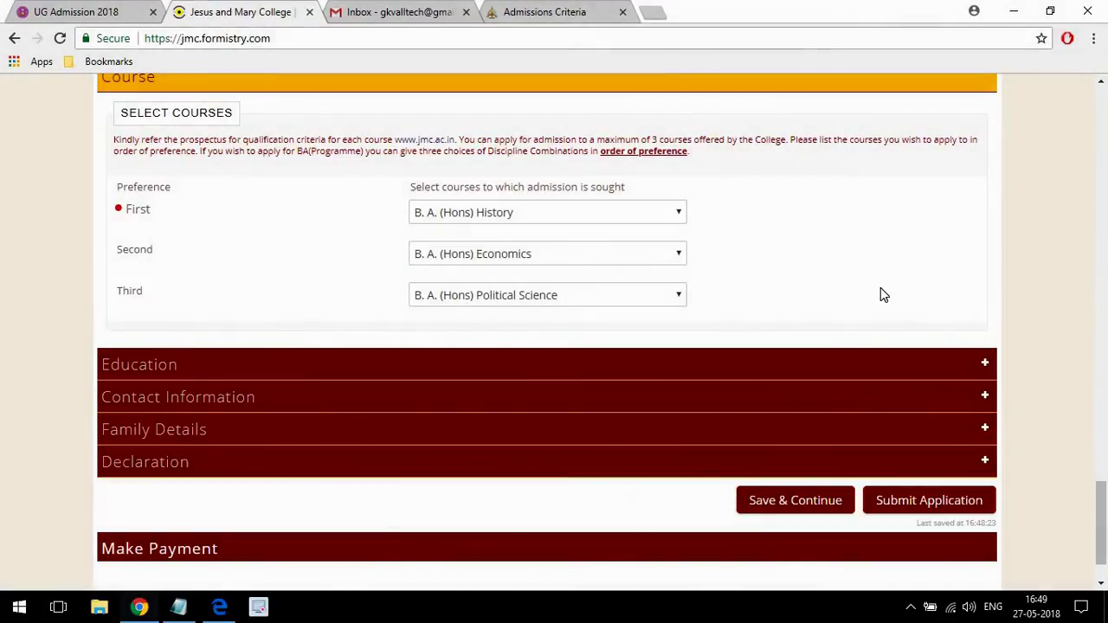
left_click(564, 296)
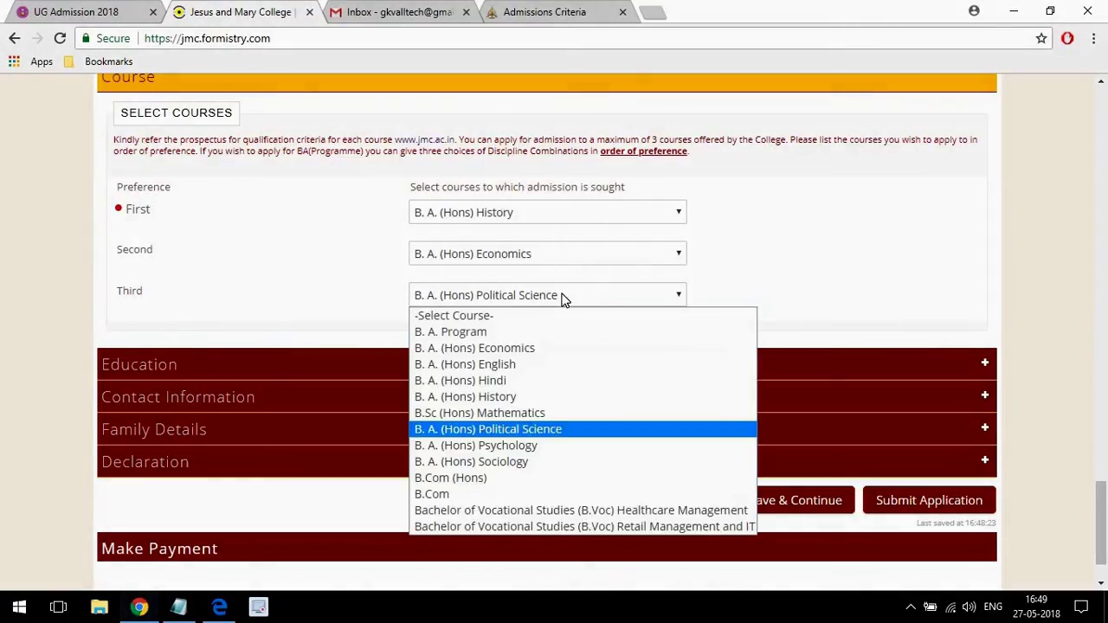
left_click(473, 494)
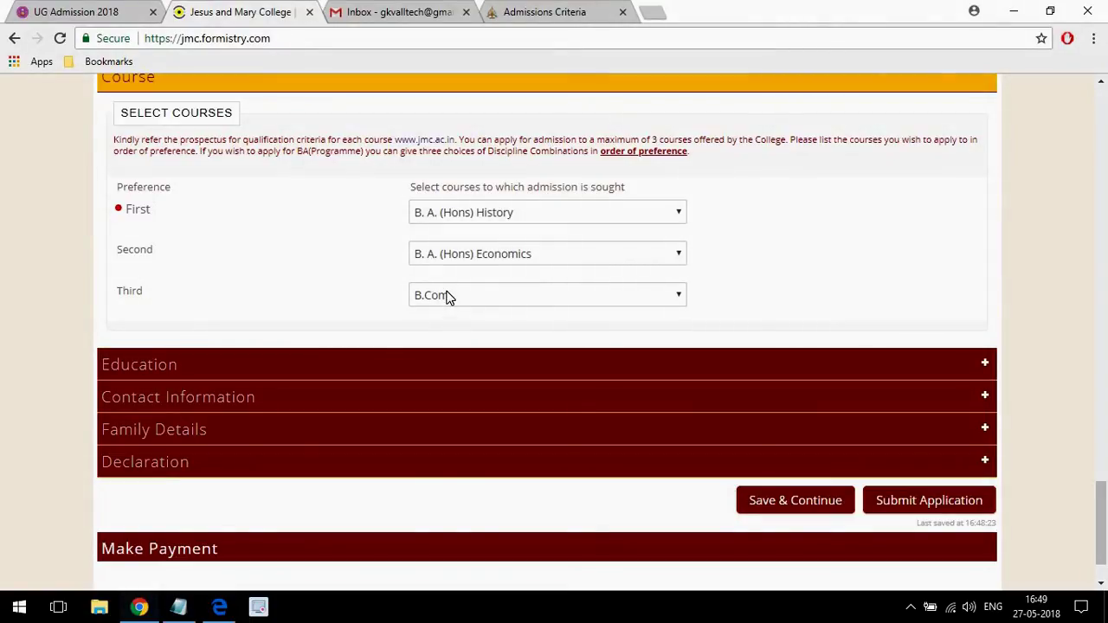
left_click(445, 294)
left_click(455, 332)
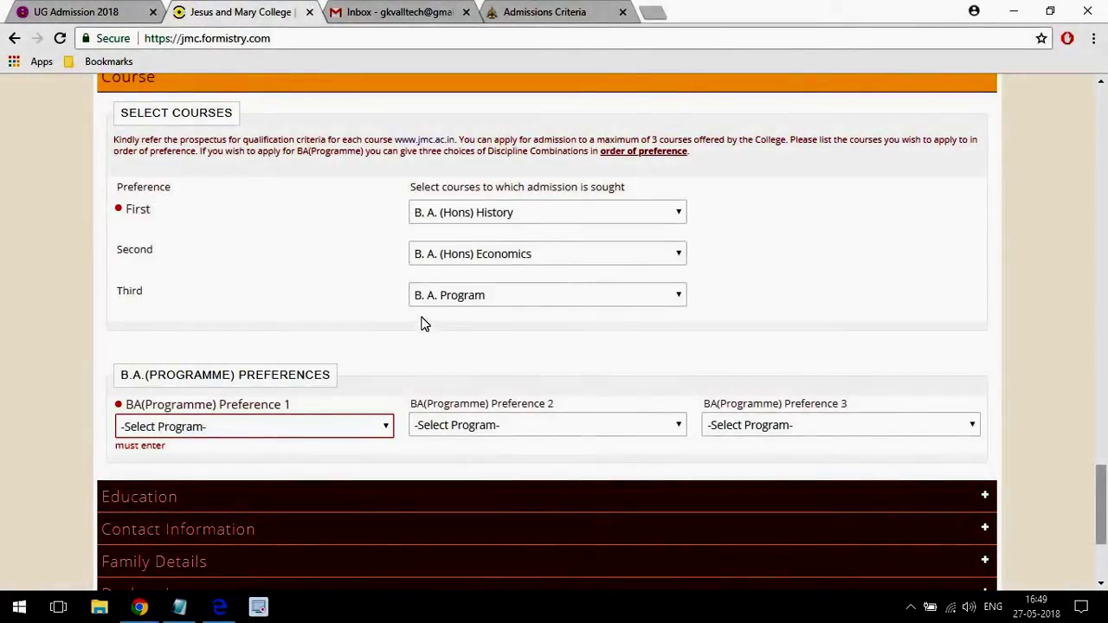
Choose Economics - Entrepreneurship, History - Spanish and Elective English - History as BA Programme preferences 1–3.
left_click(196, 428)
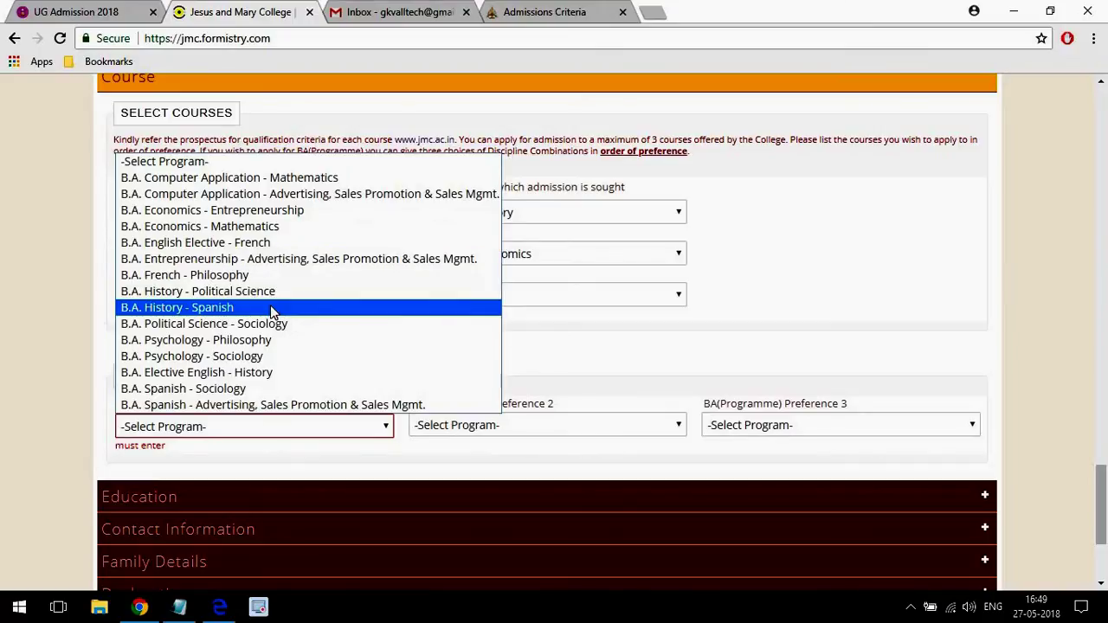
left_click(245, 217)
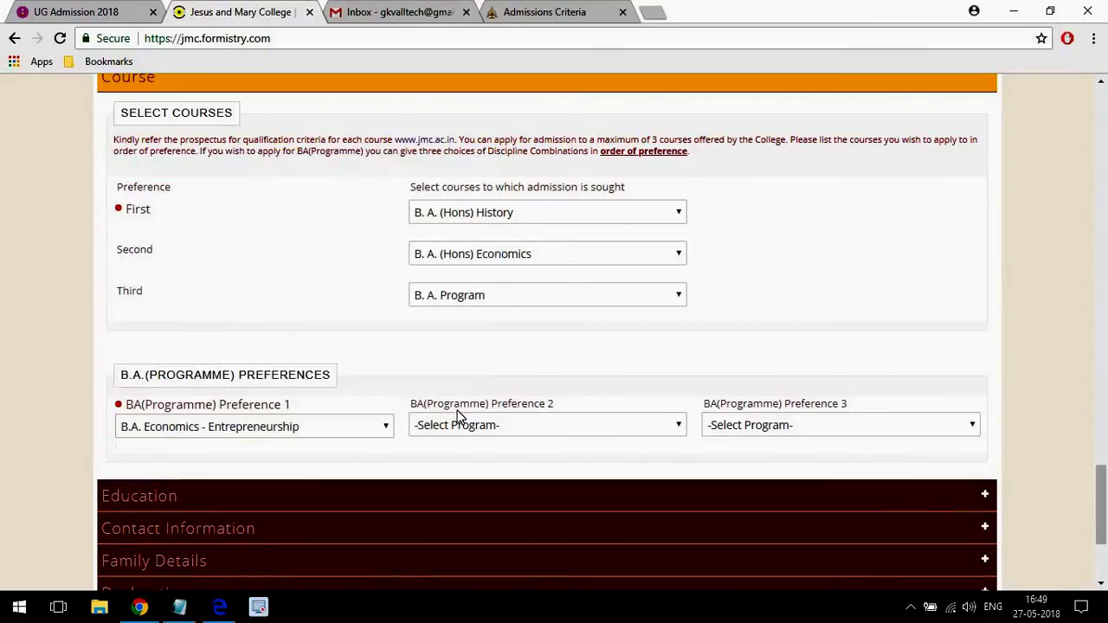
left_click(470, 425)
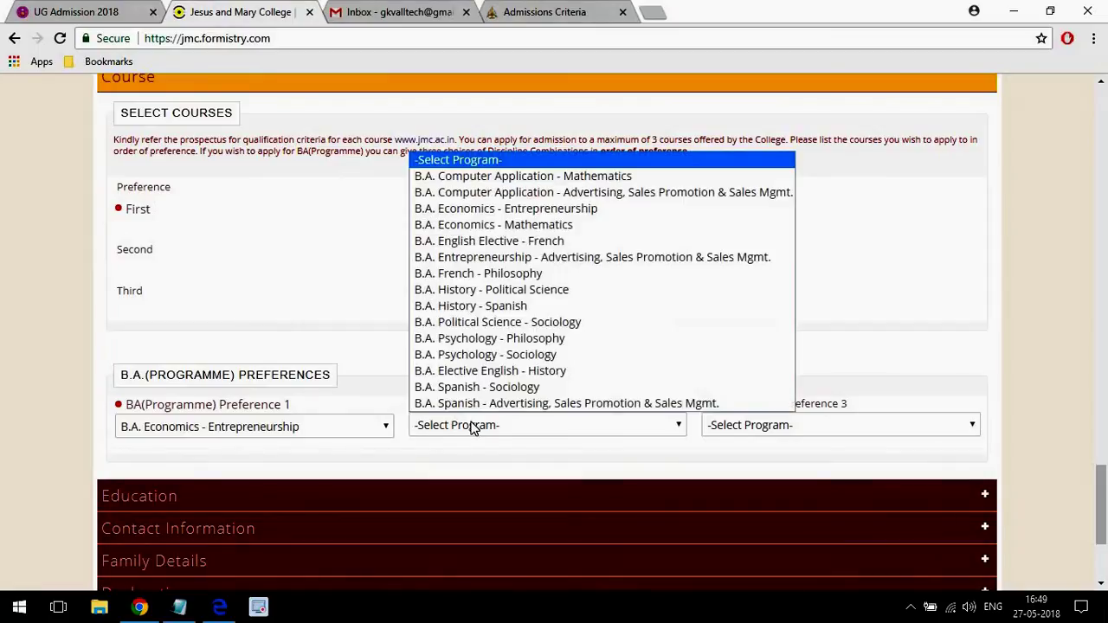
left_click(541, 308)
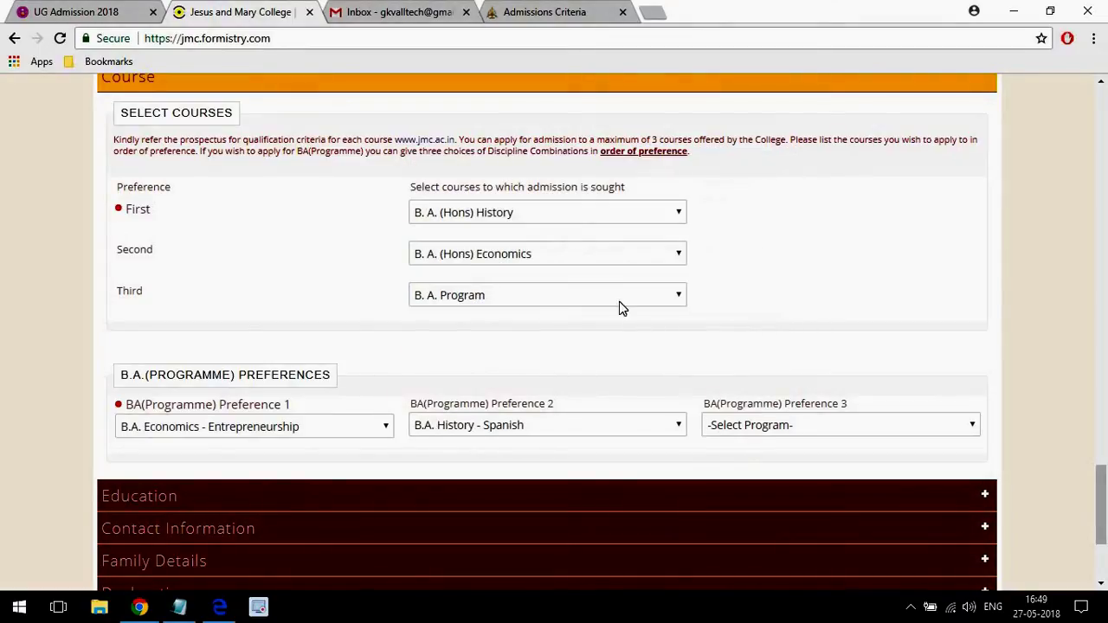
left_click(785, 428)
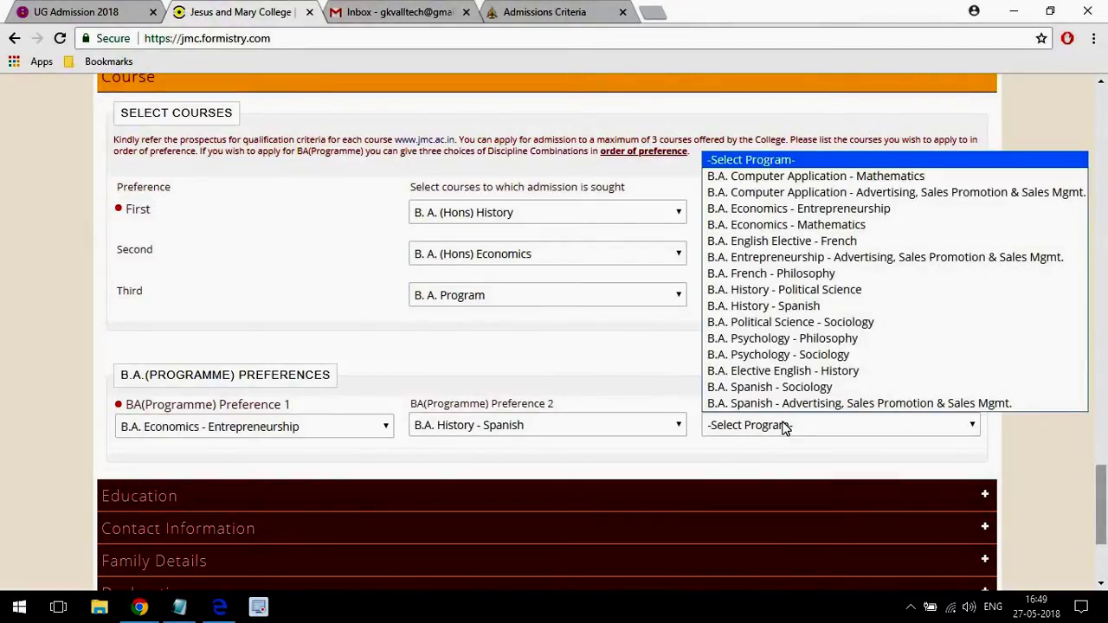
left_click(844, 372)
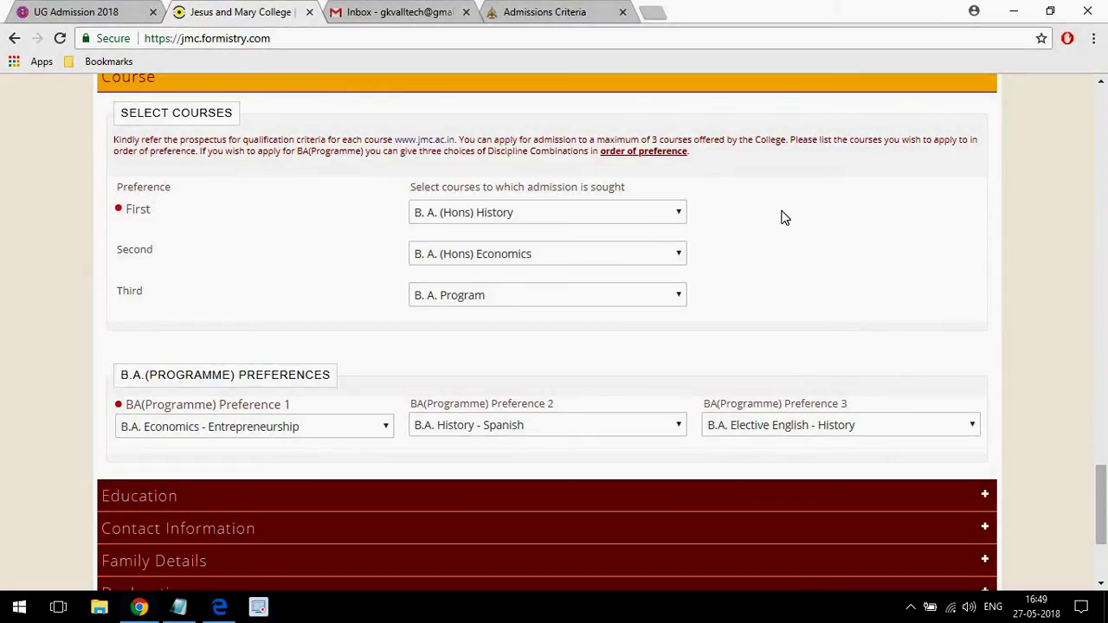
left_click_drag(1101, 469, 1103, 521)
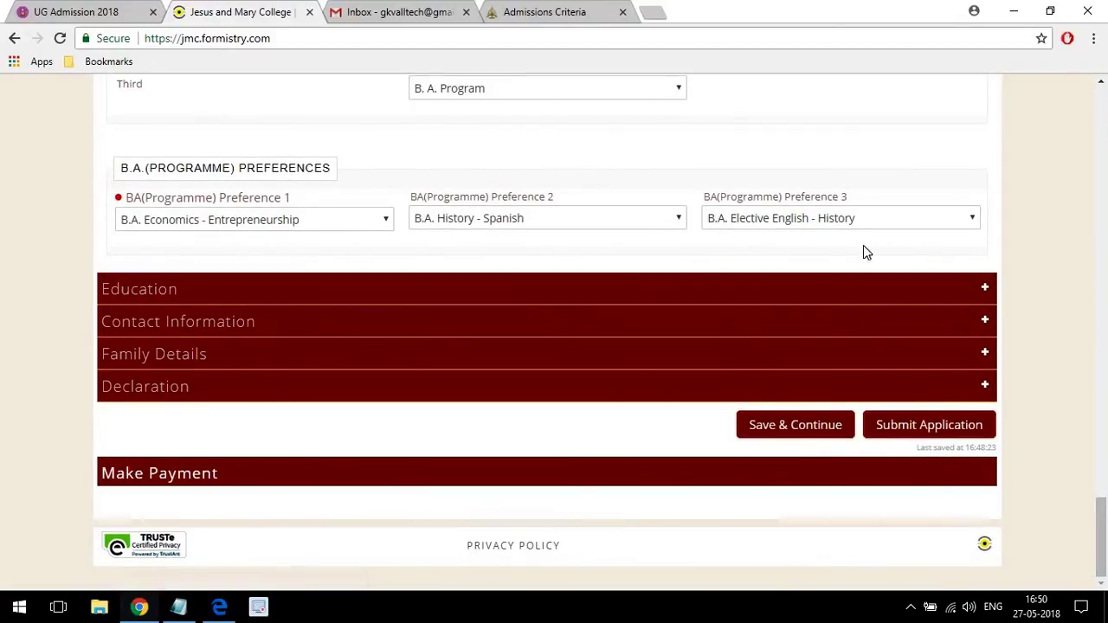
Expand the Education section and set the school stream to Humanities.
left_click(564, 291)
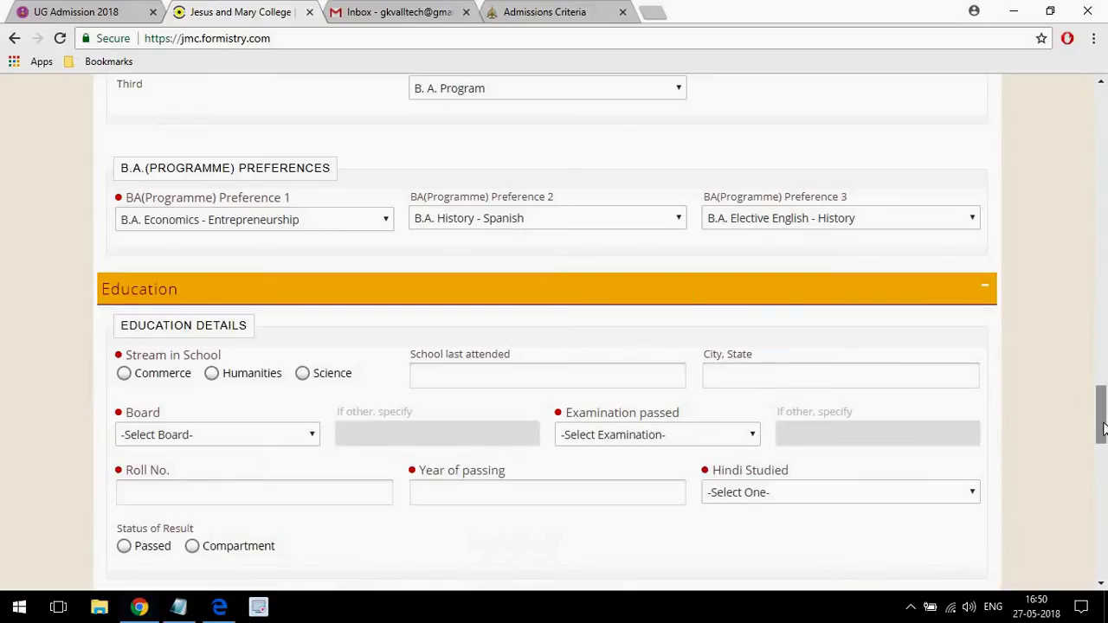
left_click_drag(1102, 422, 1102, 433)
scroll(1103, 433, "down", 1)
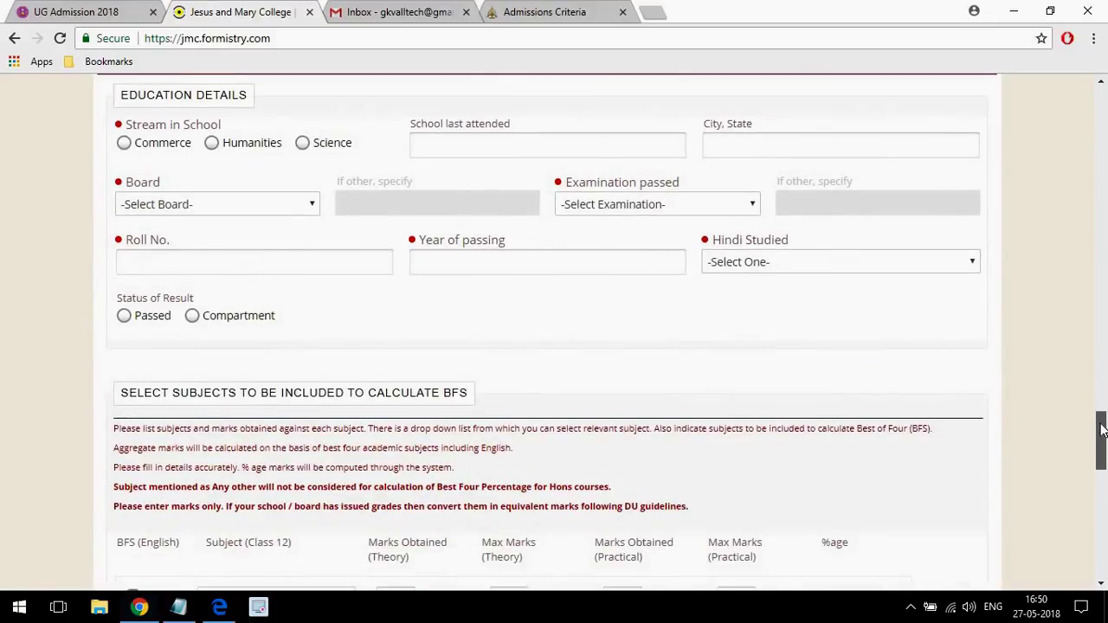
scroll(1102, 430, "up", 1)
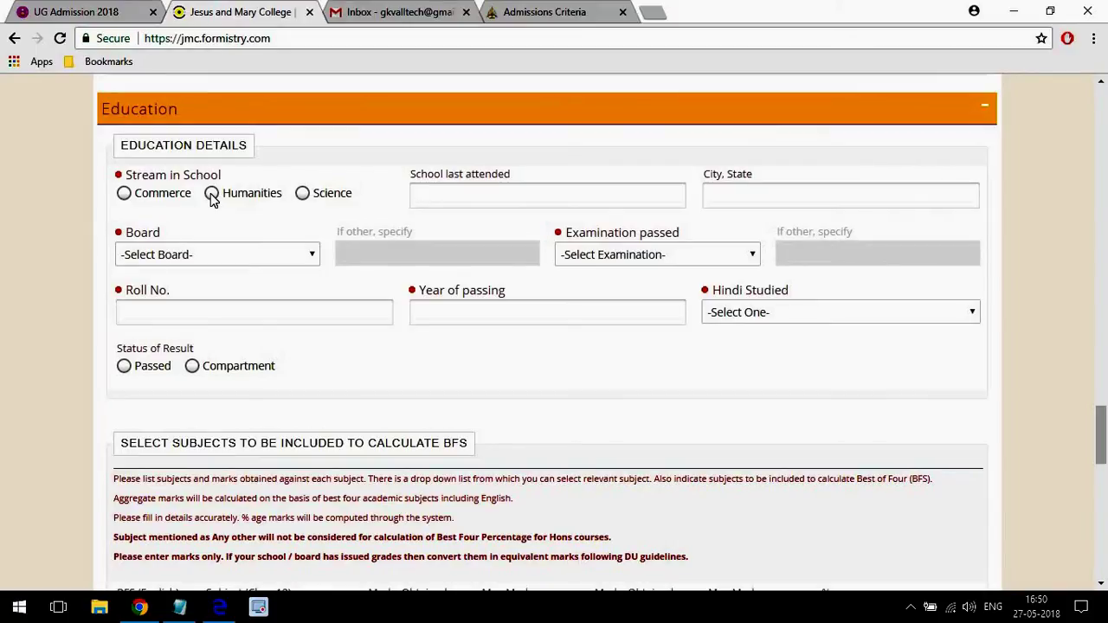
left_click(125, 197)
left_click(213, 194)
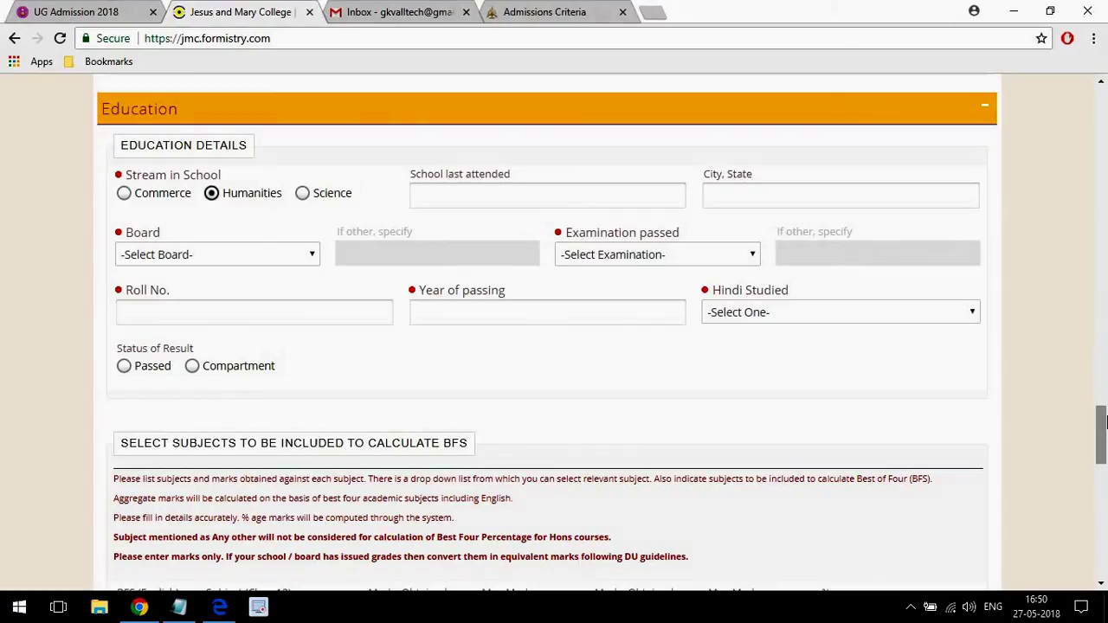
left_click_drag(1096, 428, 1104, 426)
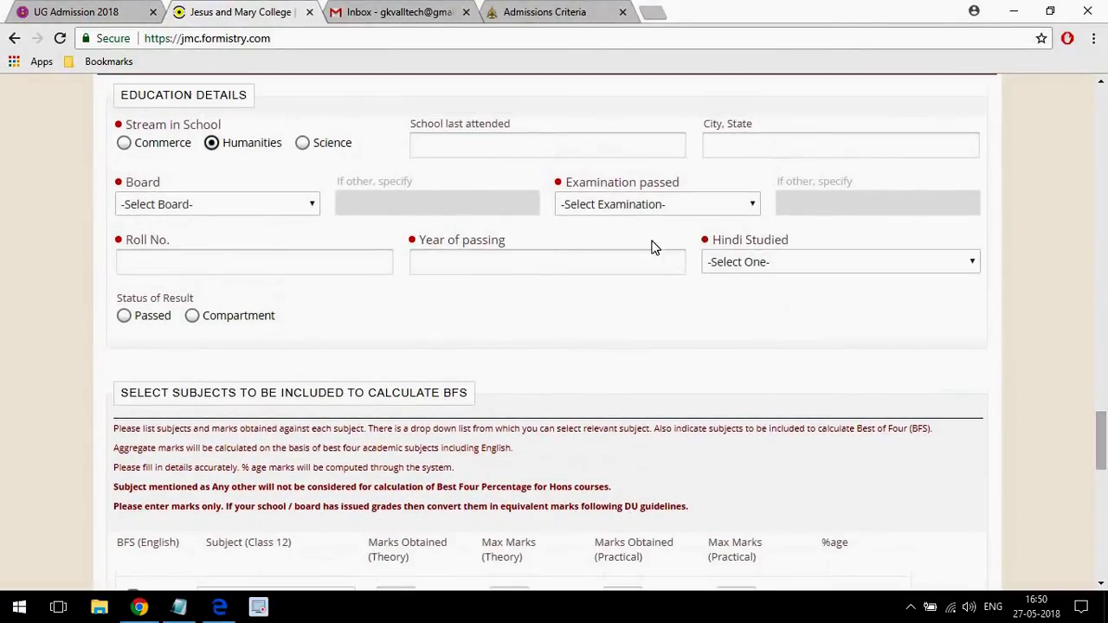
Fill in the school last attended and its city, with board CBSE and examination AISSCE.
left_click(441, 142)
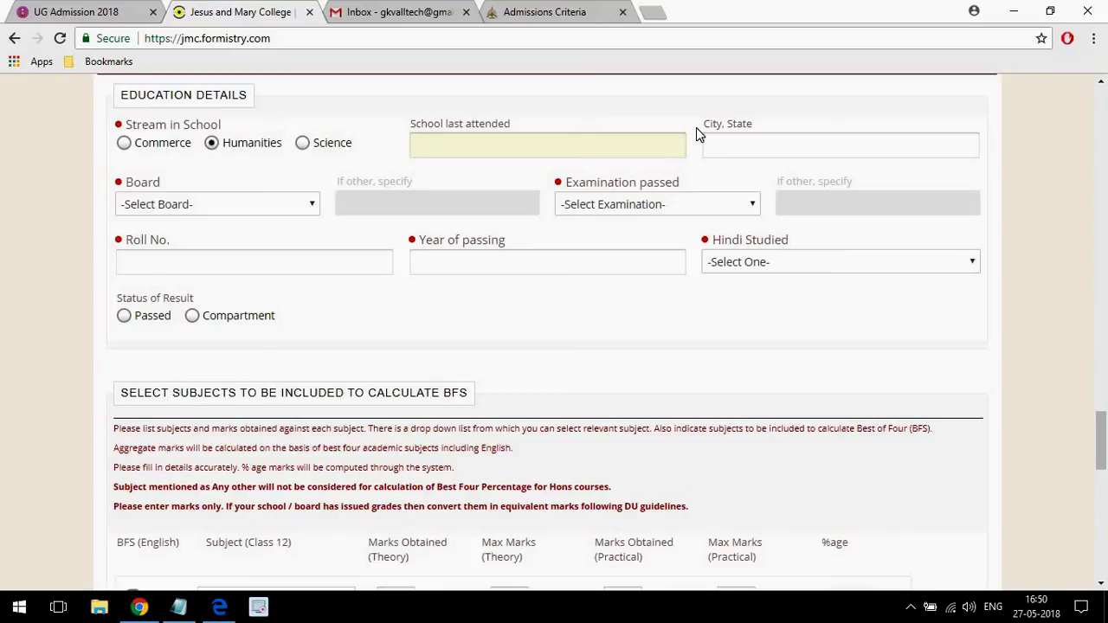
left_click(723, 143)
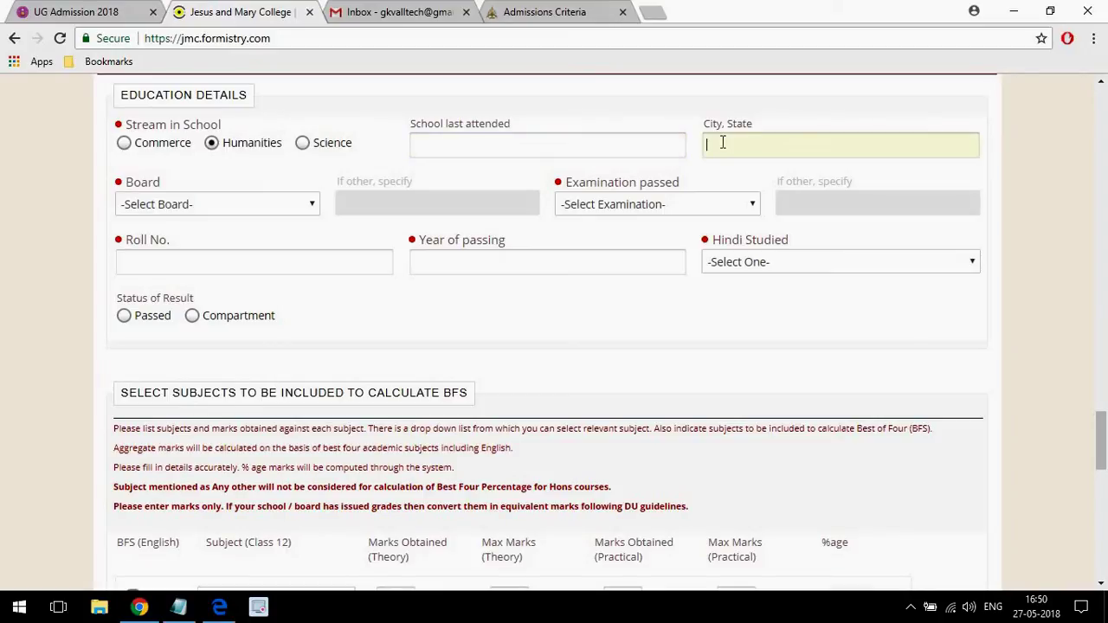
left_click(197, 204)
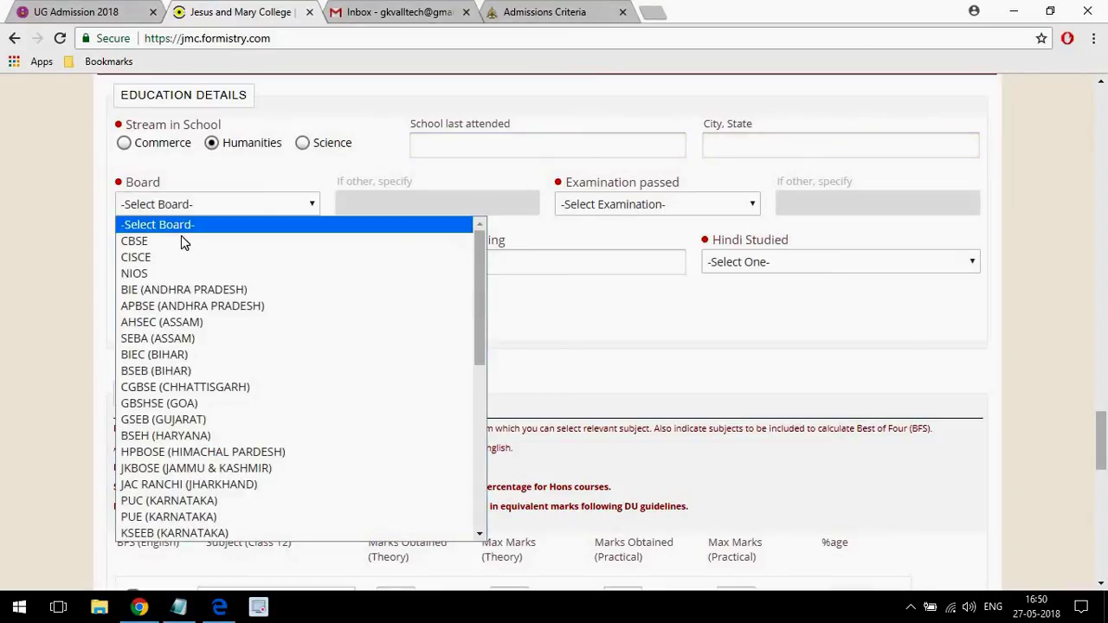
left_click(182, 241)
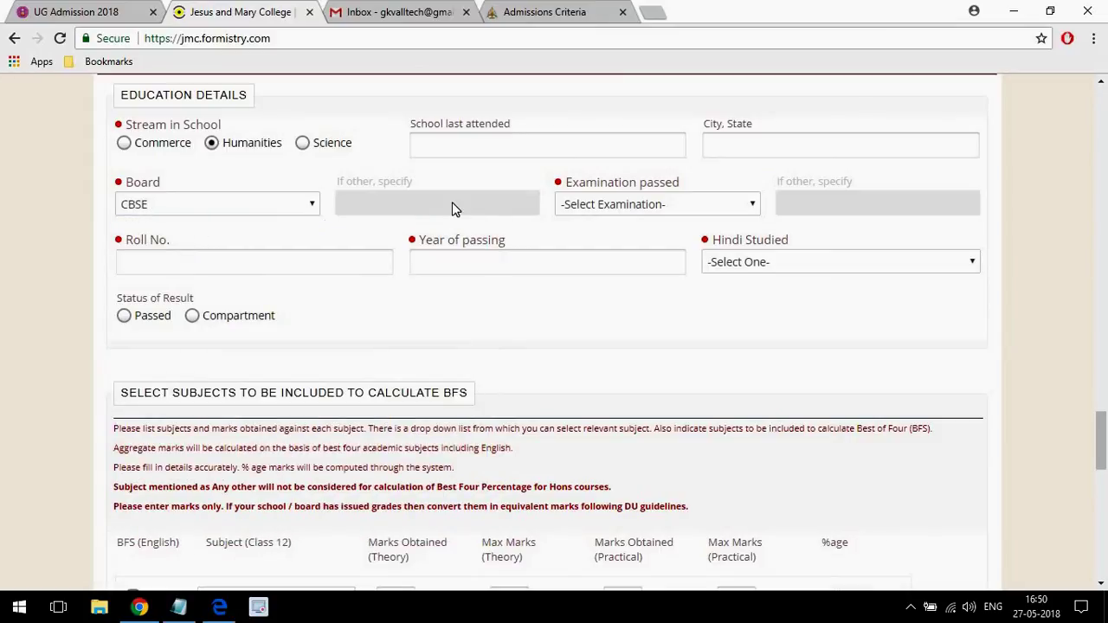
left_click(600, 209)
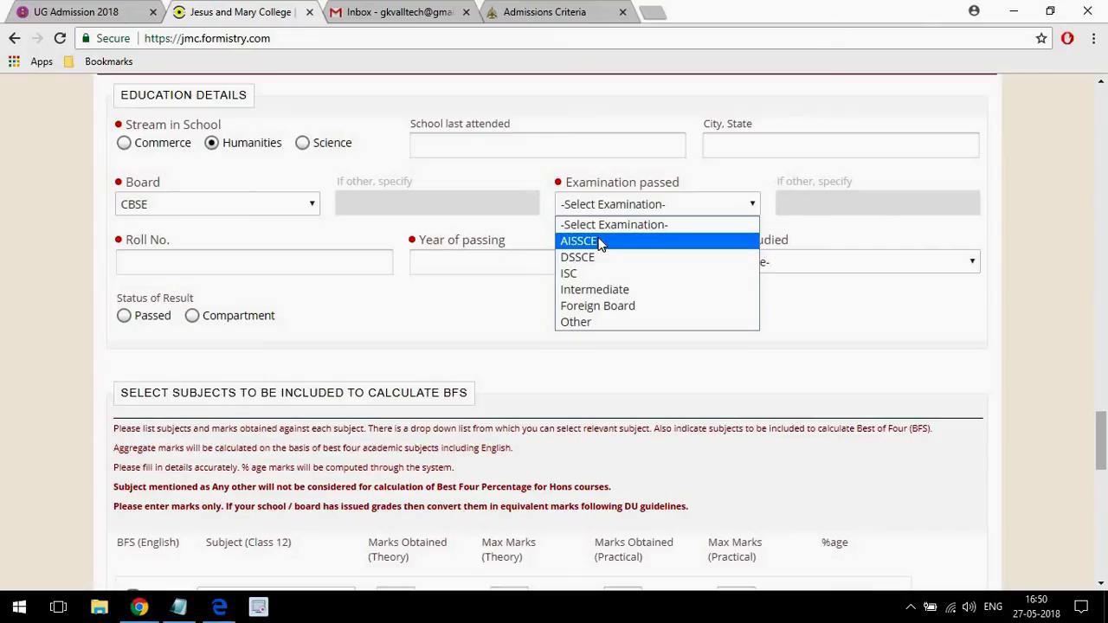
left_click(600, 242)
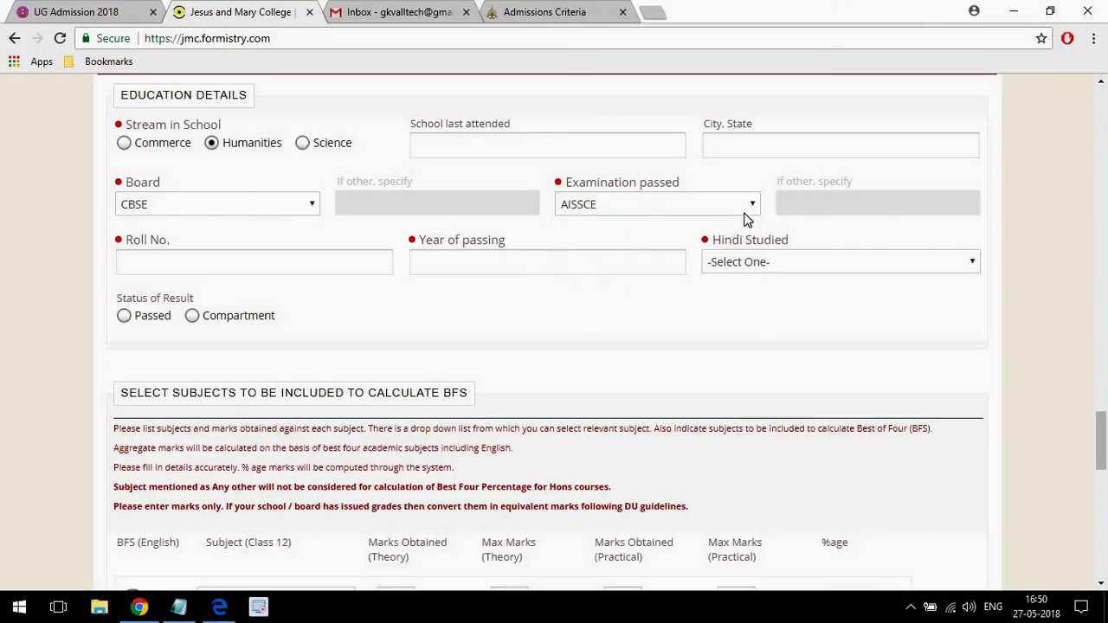
Enter the roll number and passing year, record Hindi up to Class XII, and mark the result Passed.
left_click(178, 260)
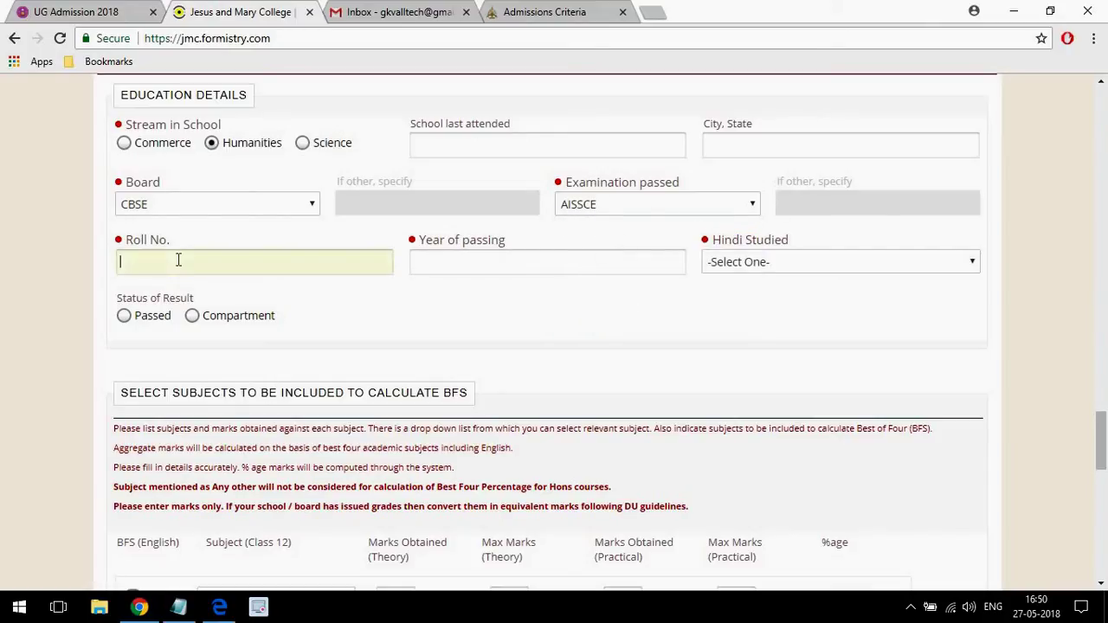
left_click(497, 264)
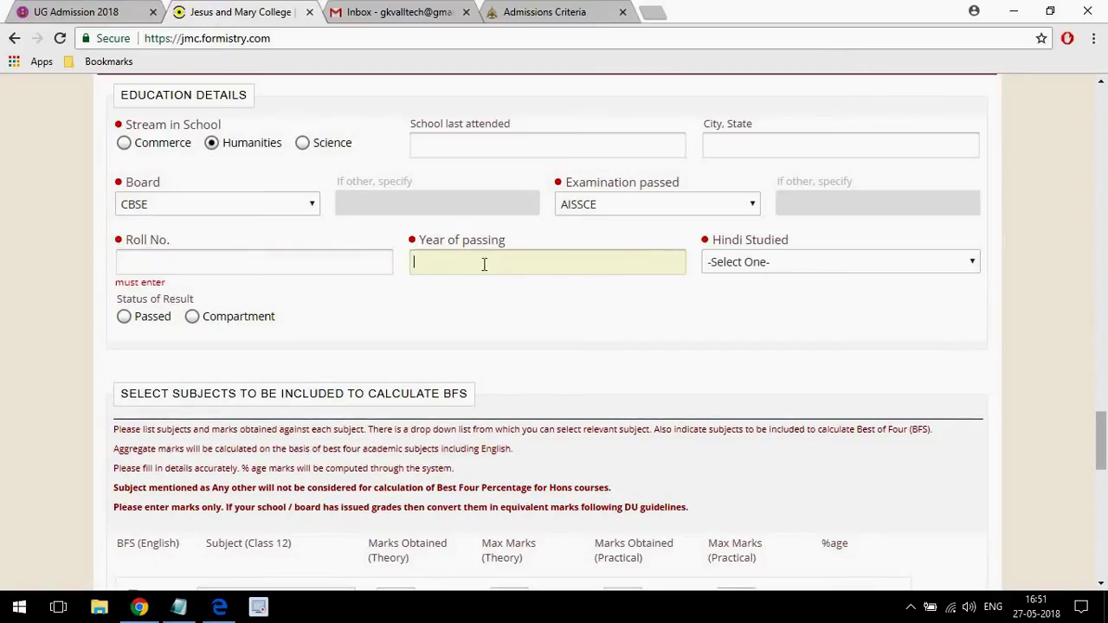
left_click(785, 262)
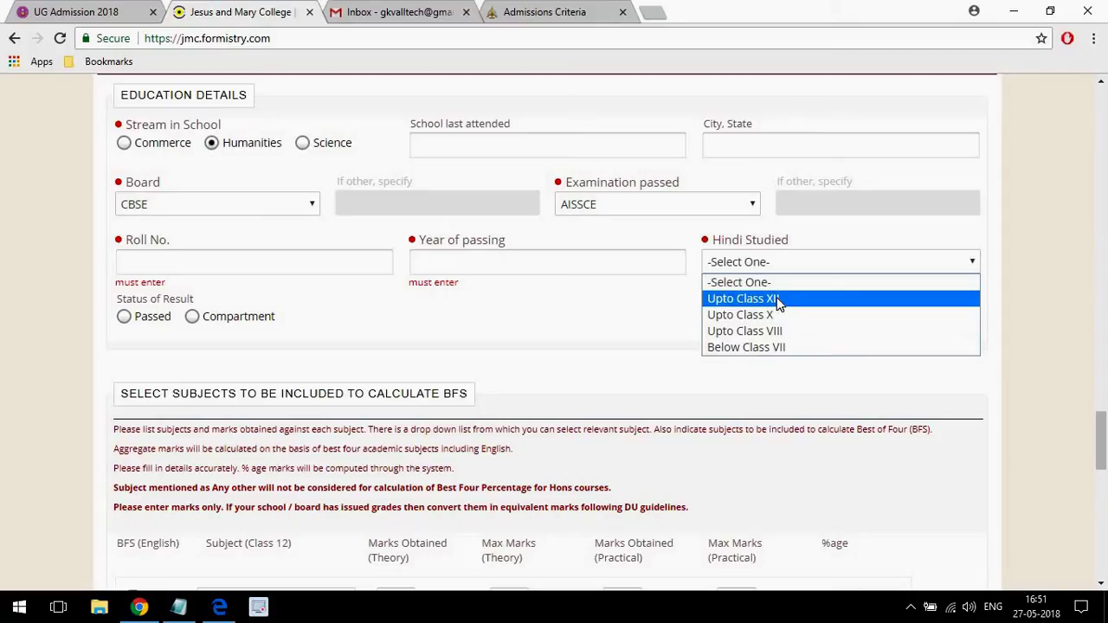
left_click(777, 298)
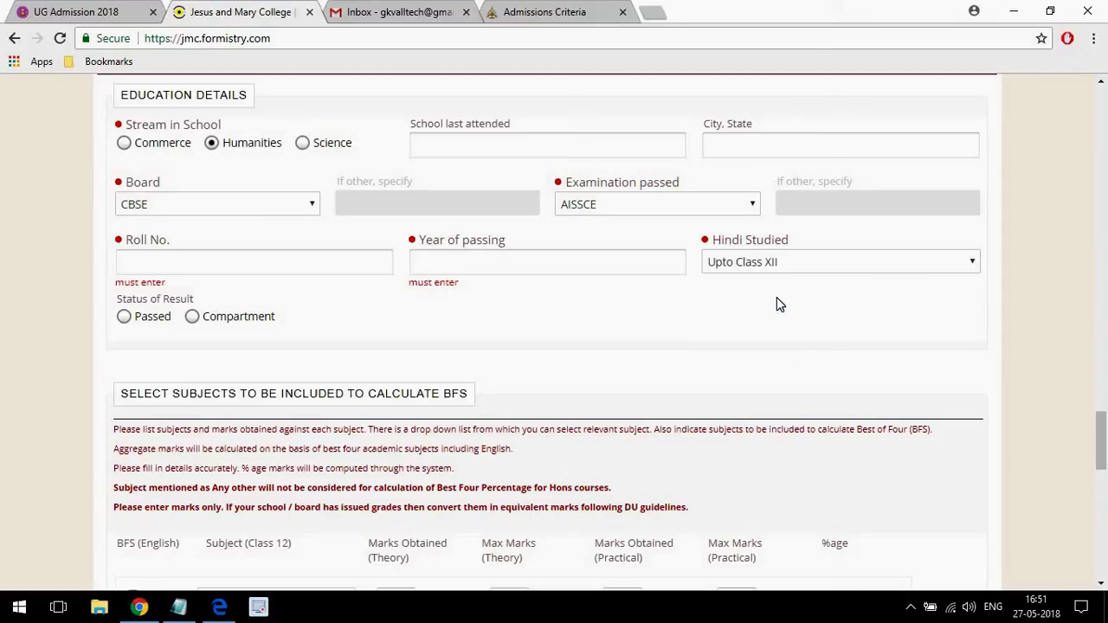
left_click(123, 317)
left_click_drag(1099, 421, 1094, 459)
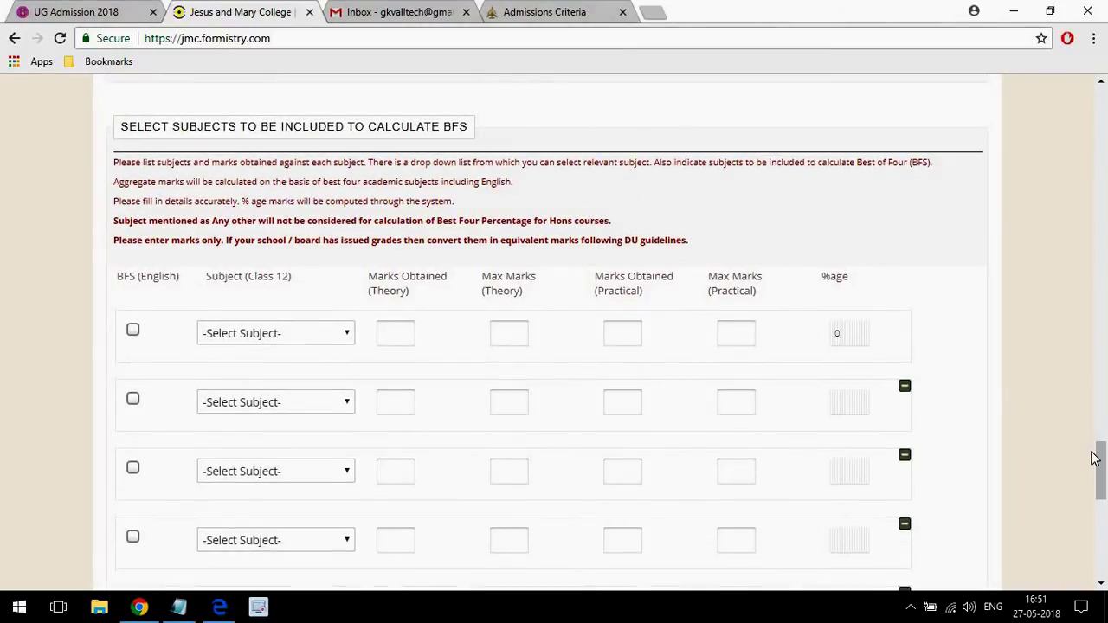
Select Accountancy in the first BFS row with 98 out of 100 theory marks.
left_click_drag(1103, 460, 1103, 483)
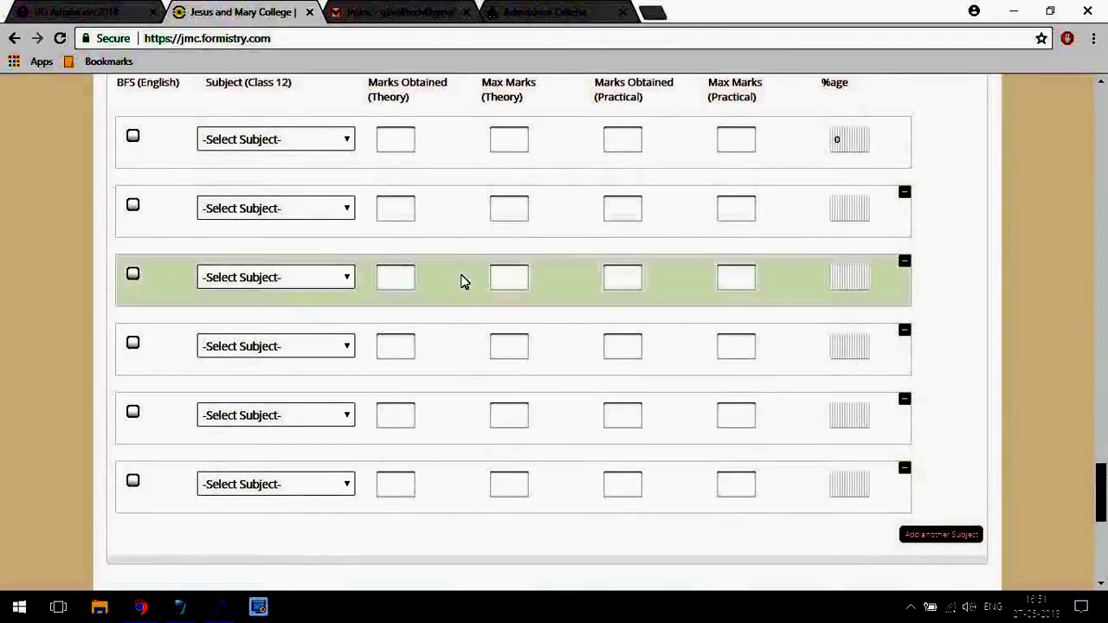
left_click(224, 137)
left_click(228, 142)
left_click(230, 141)
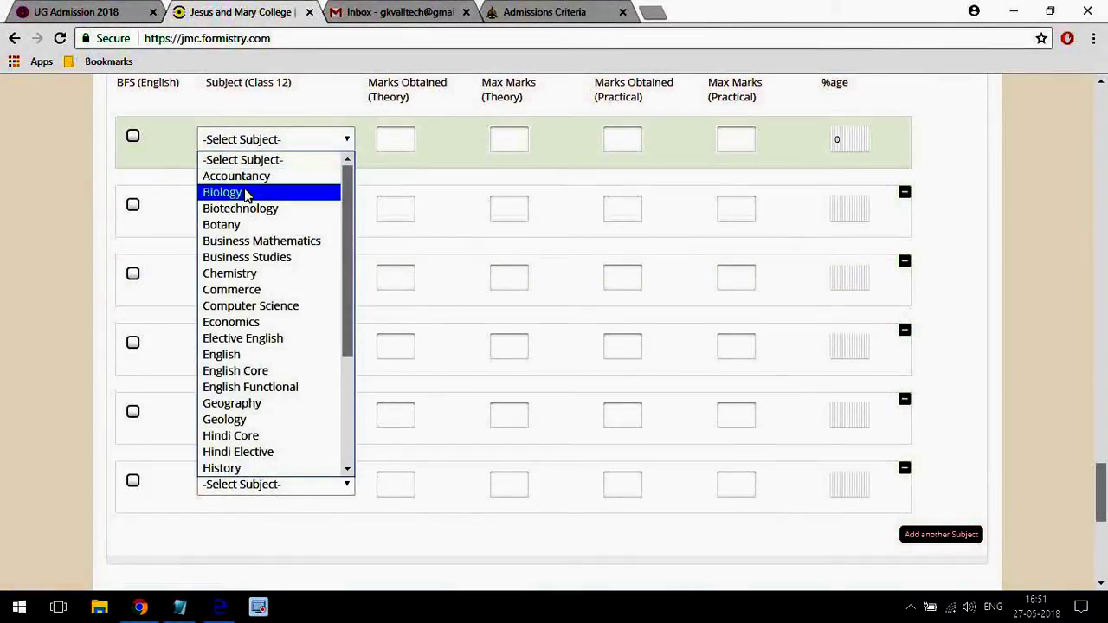
key("Up")
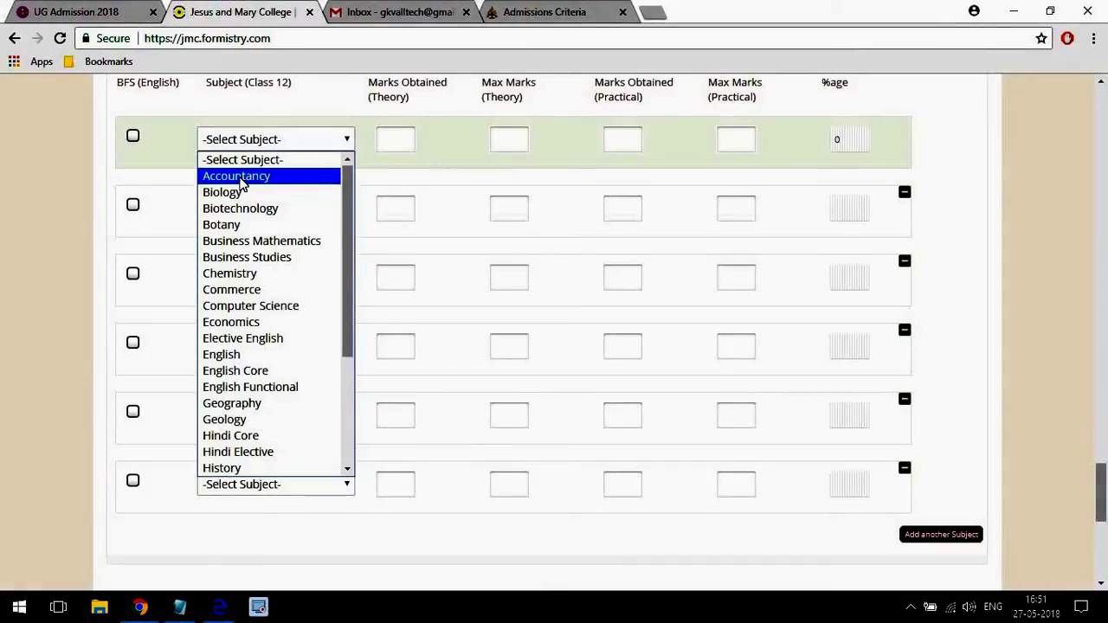
key("Return")
left_click(402, 141)
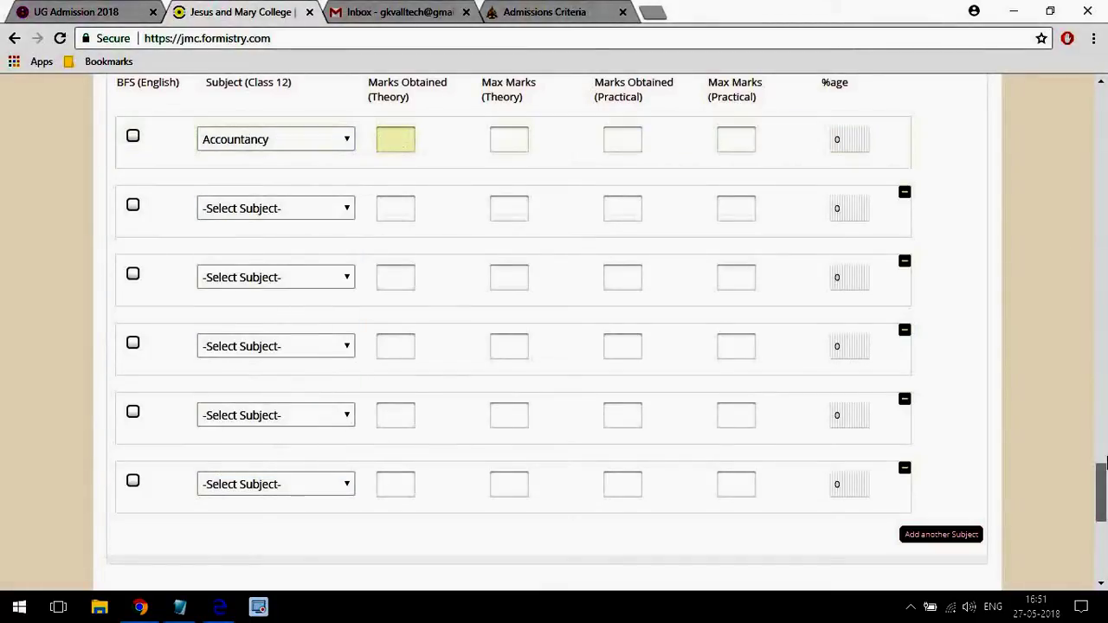
mouse_move(1101, 479)
left_mouse_down()
mouse_move(1101, 459)
mouse_move(1100, 470)
left_mouse_up()
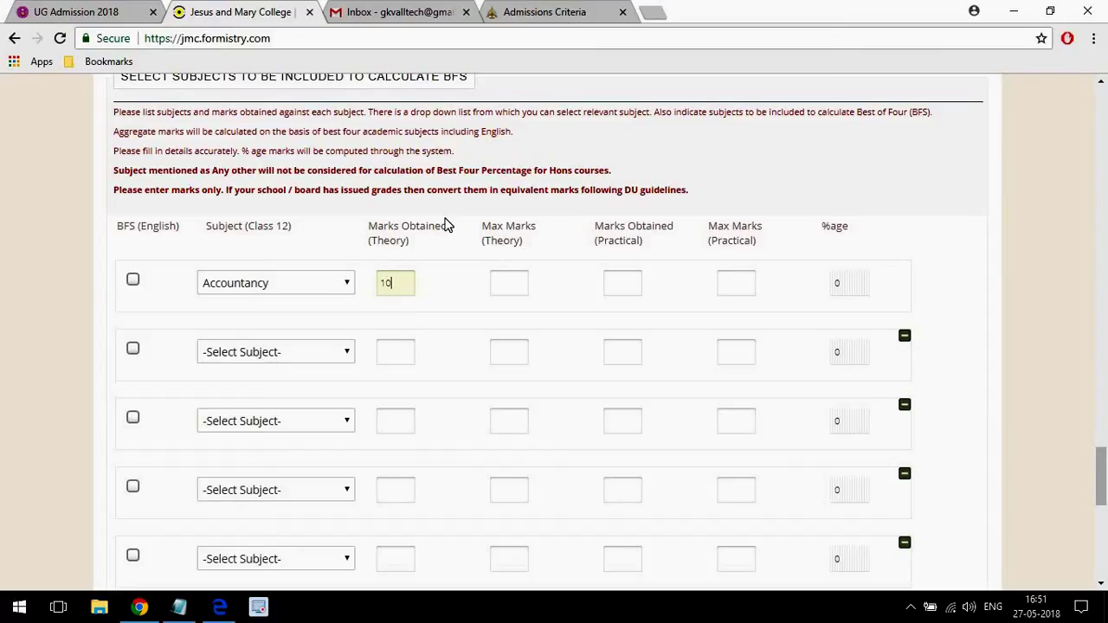
left_click(521, 278)
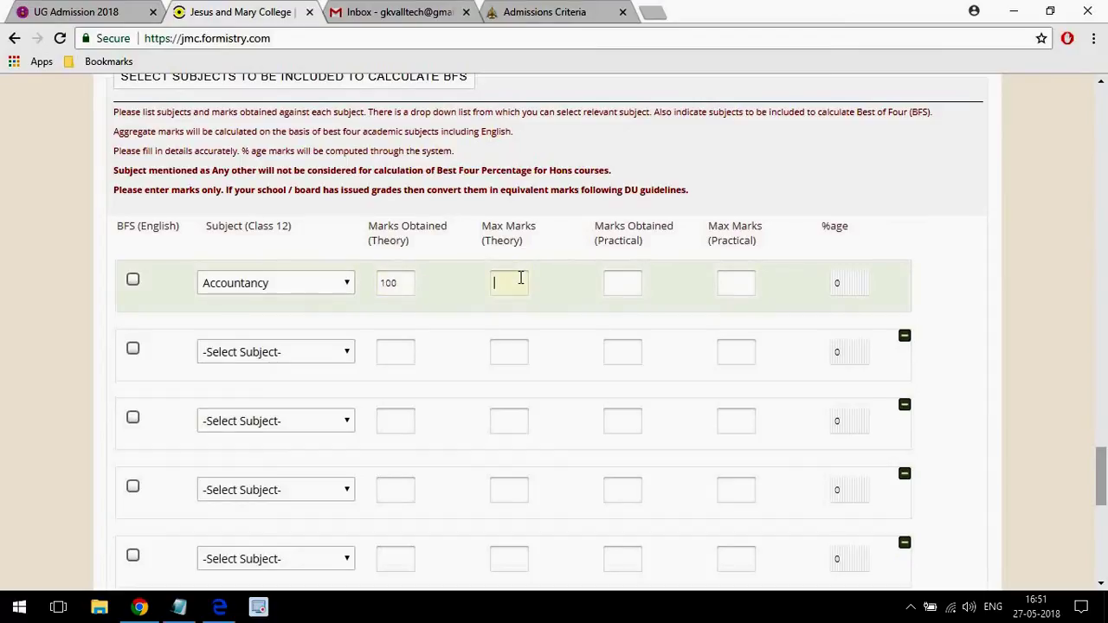
left_click(620, 287)
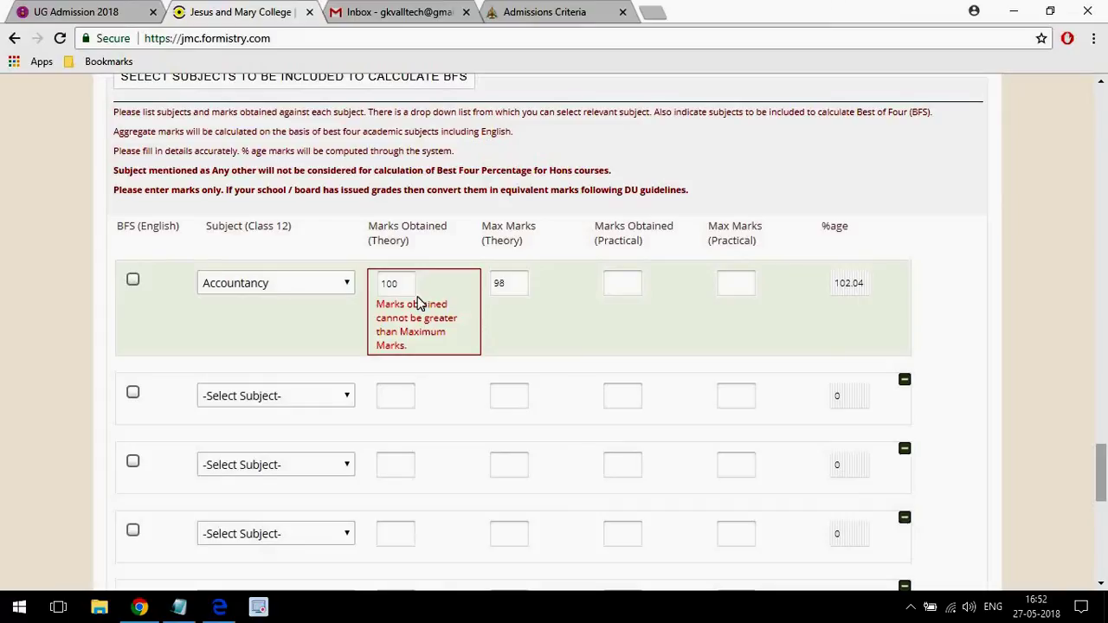
left_click_drag(405, 284, 355, 291)
type("98")
key("Tab")
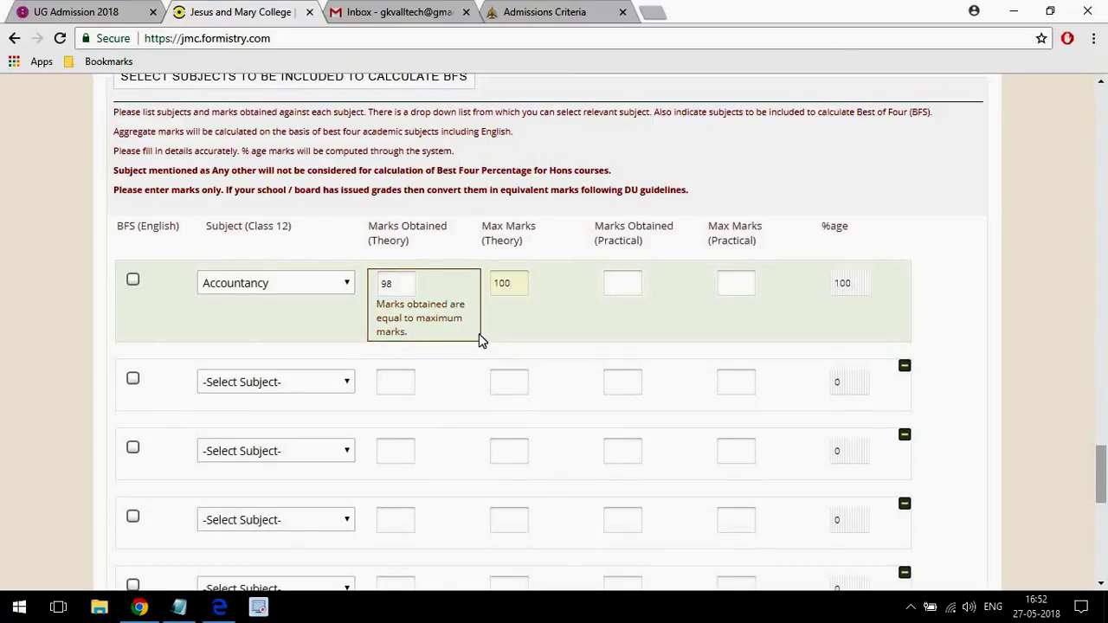
left_click(926, 208)
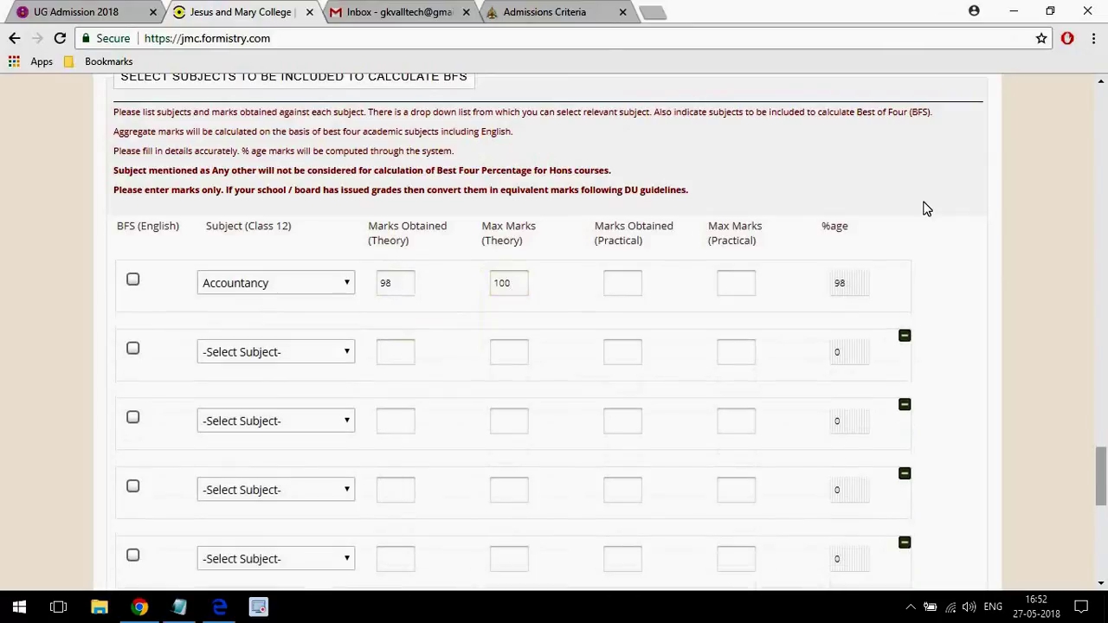
Set the second subject row to Chemistry.
left_click(396, 353)
left_click(248, 353)
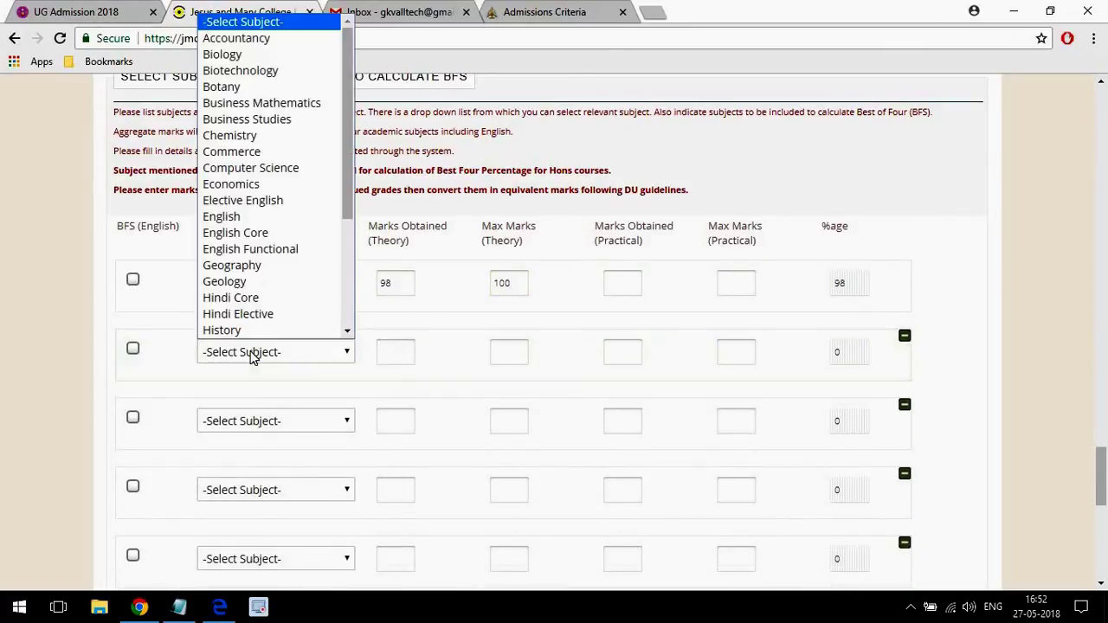
left_click(402, 281)
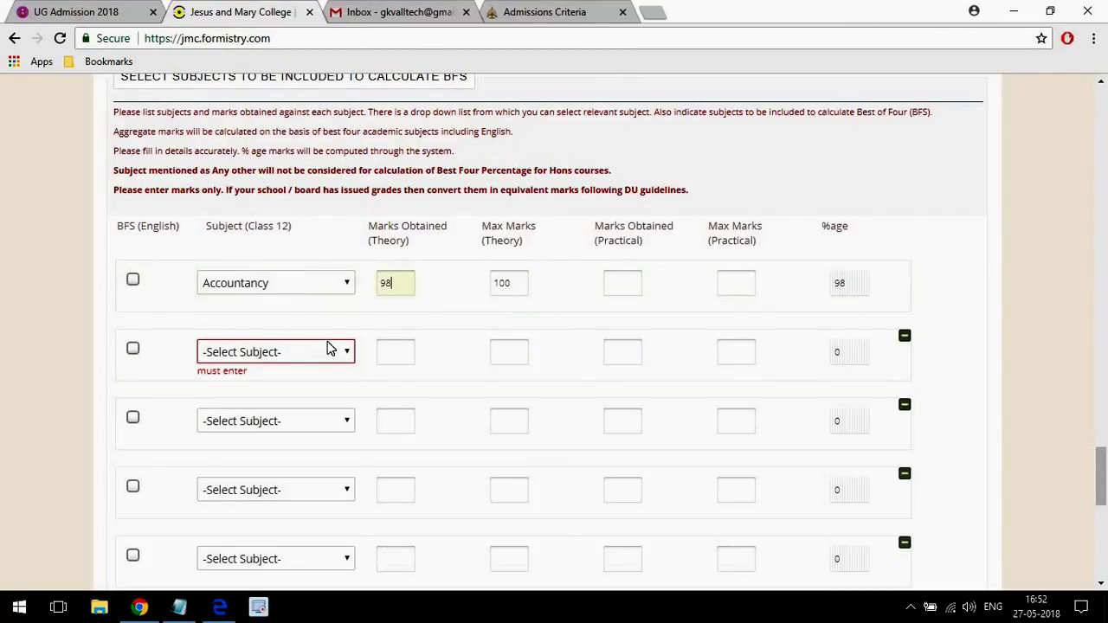
left_click(277, 354)
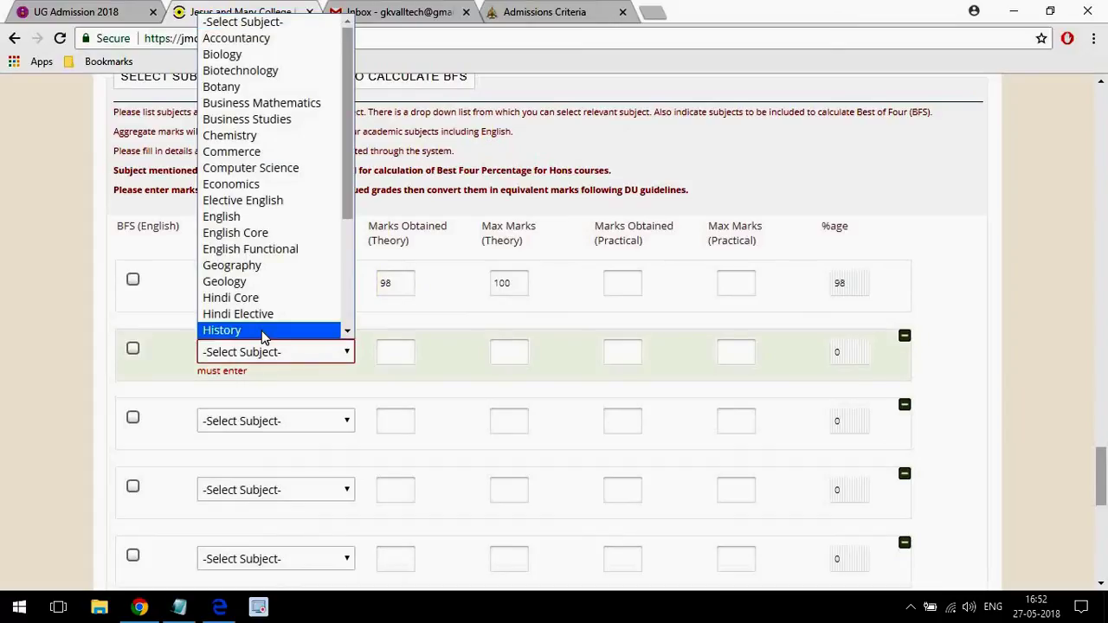
left_click(265, 330)
left_click(398, 350)
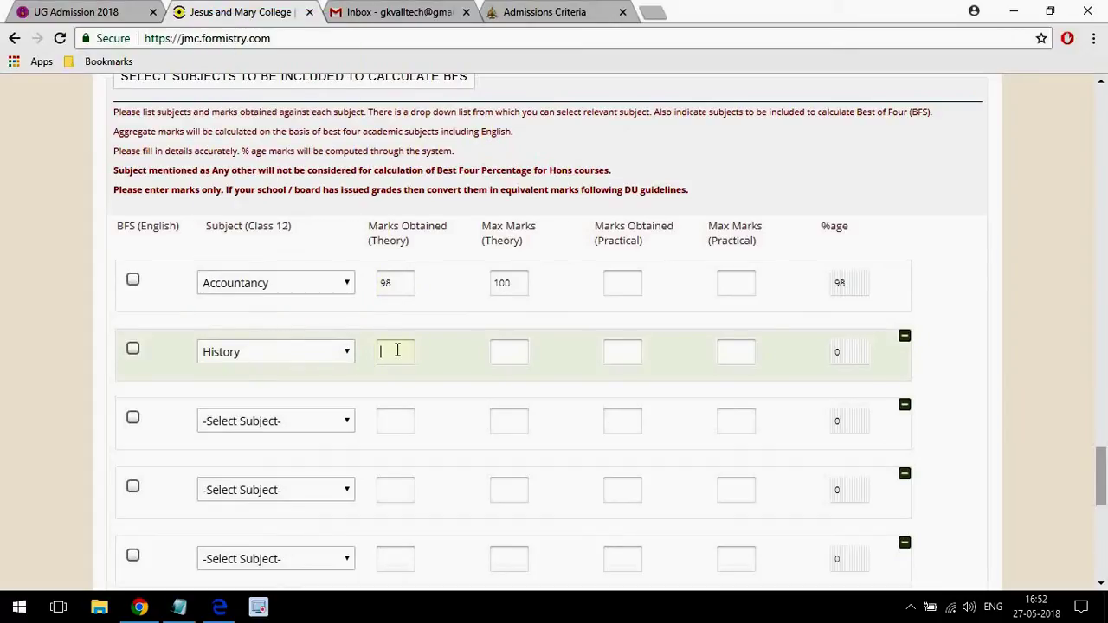
left_click(280, 361)
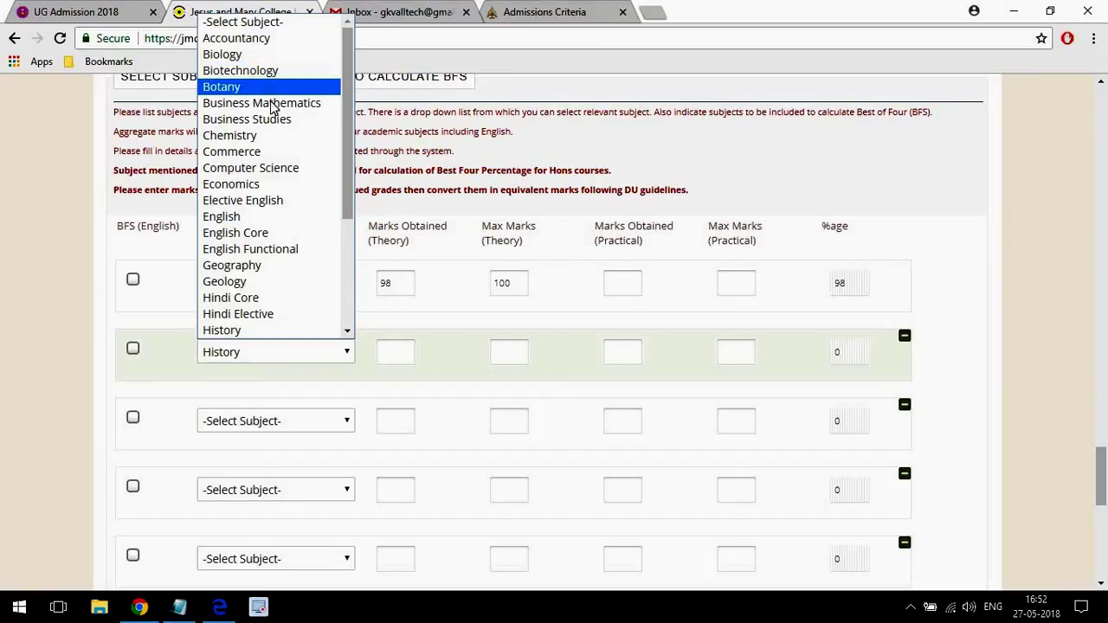
left_click(254, 142)
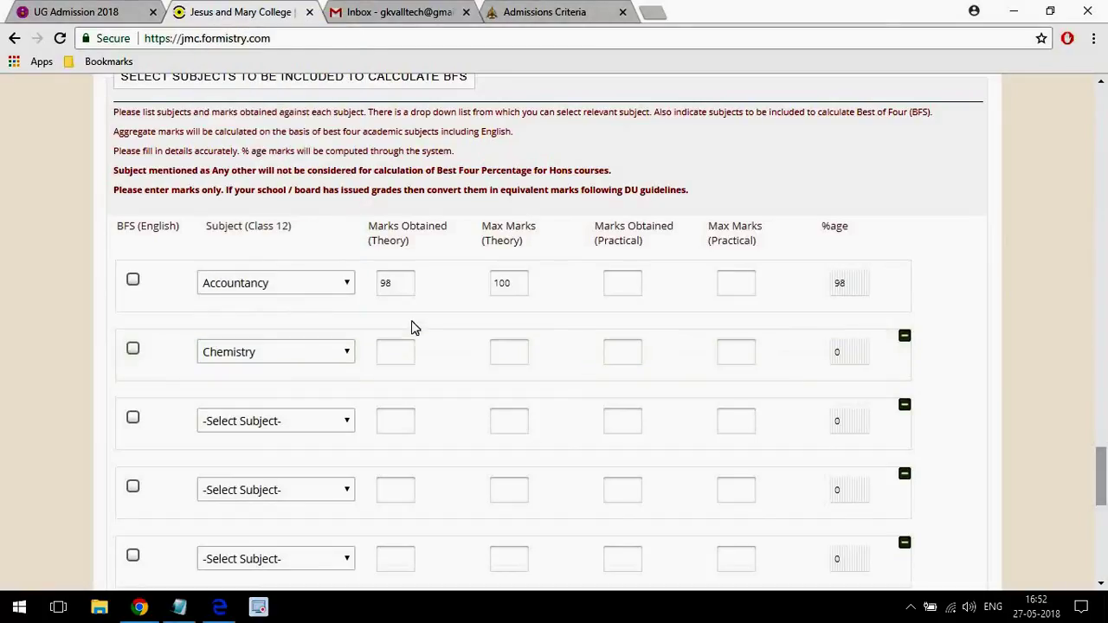
Enter Chemistry marks of 60/70 theory and 28/30 practical.
left_click(396, 351)
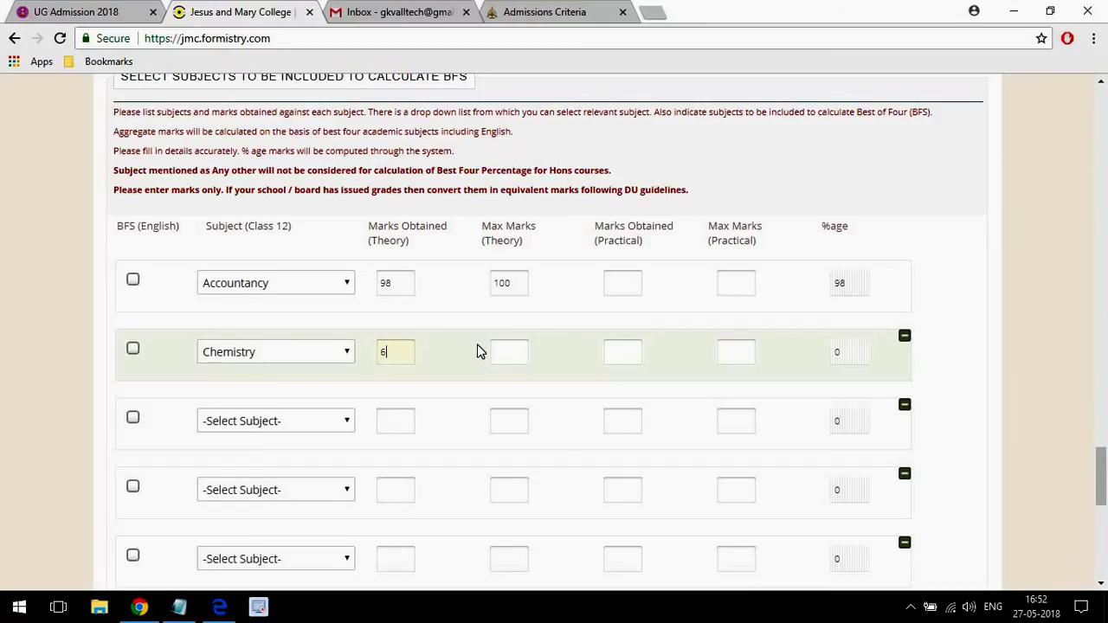
left_click(525, 350)
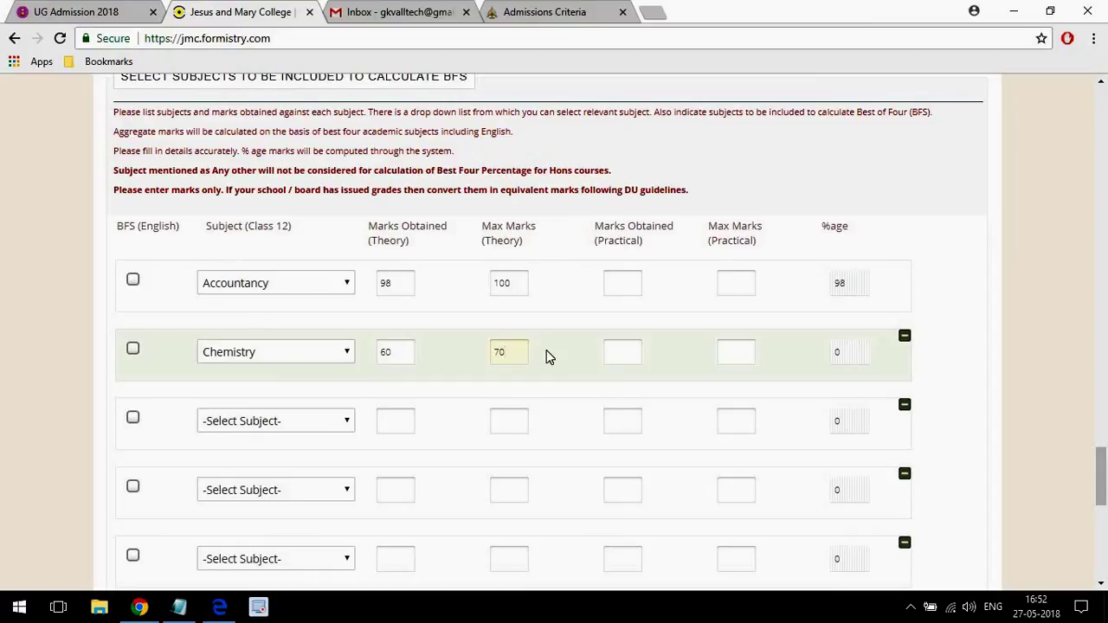
left_click(620, 352)
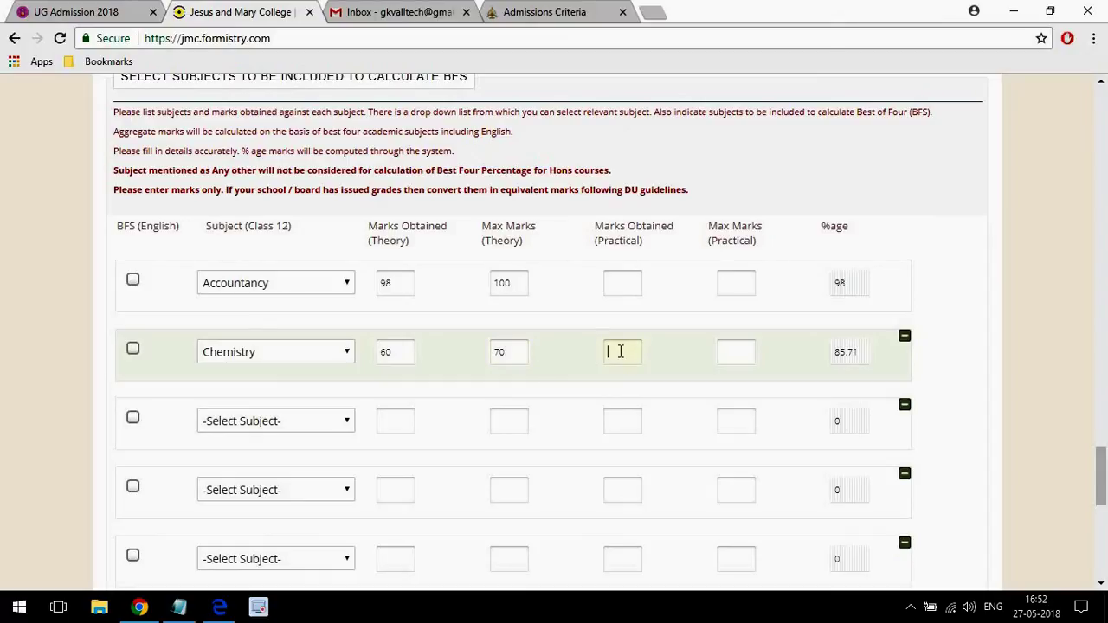
left_click(728, 356)
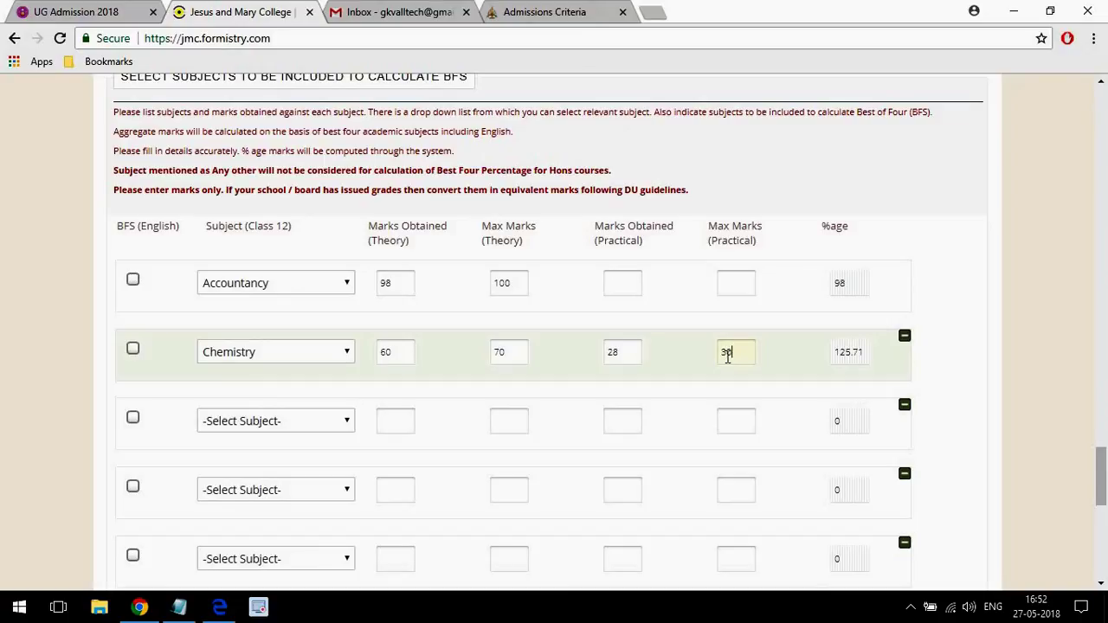
left_click(1031, 363)
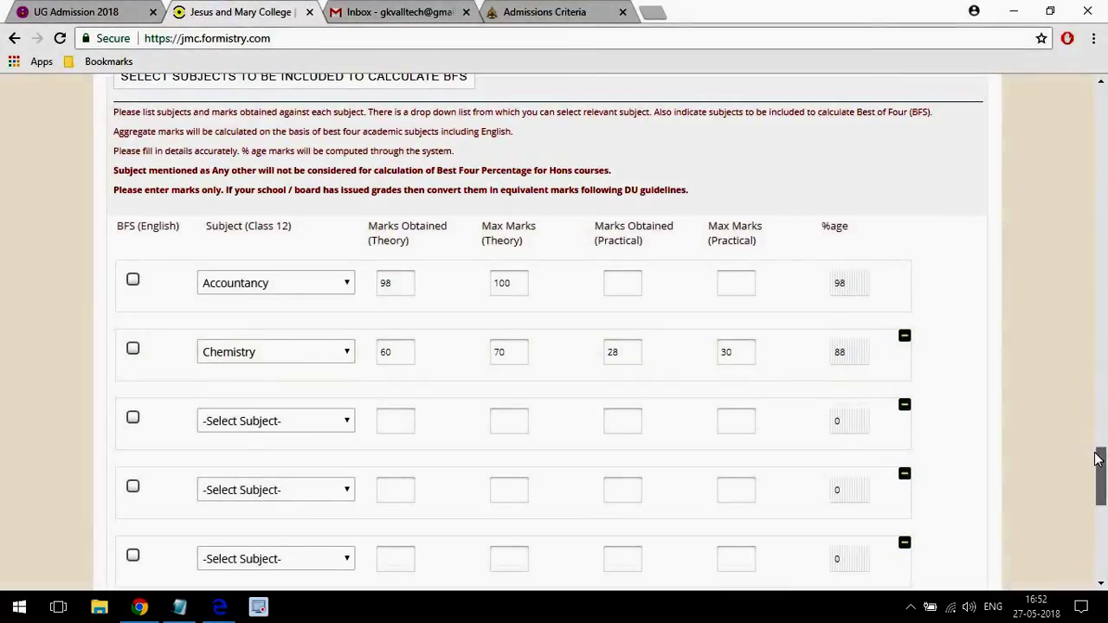
scroll(1099, 459, "down", 1)
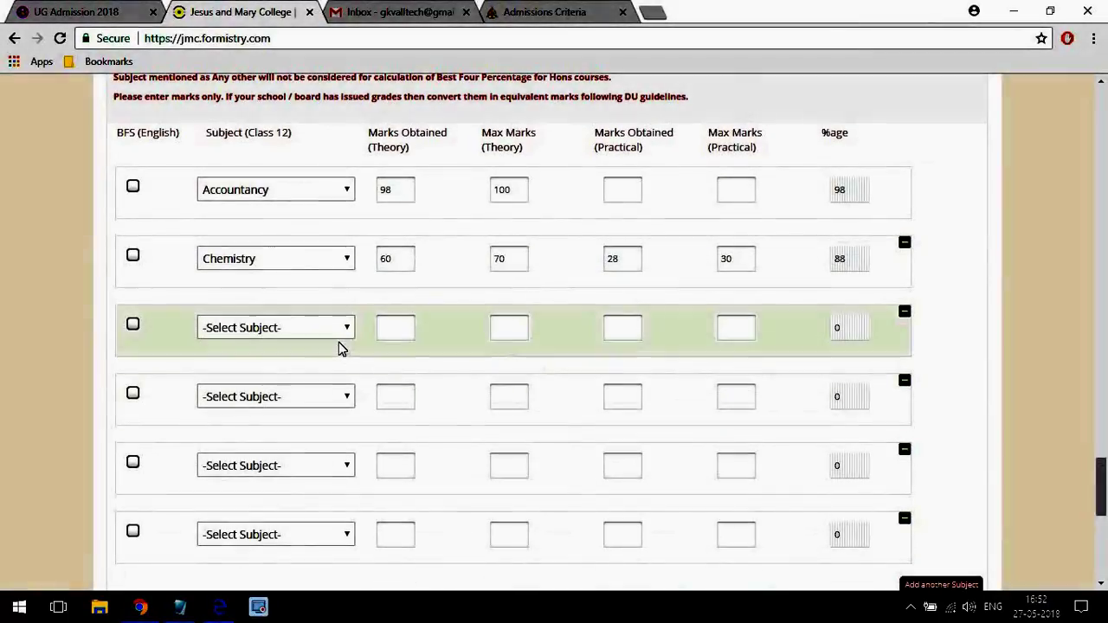
Add Hindi Core in the third row with 99 out of 100 theory marks.
left_click(338, 327)
left_click(284, 282)
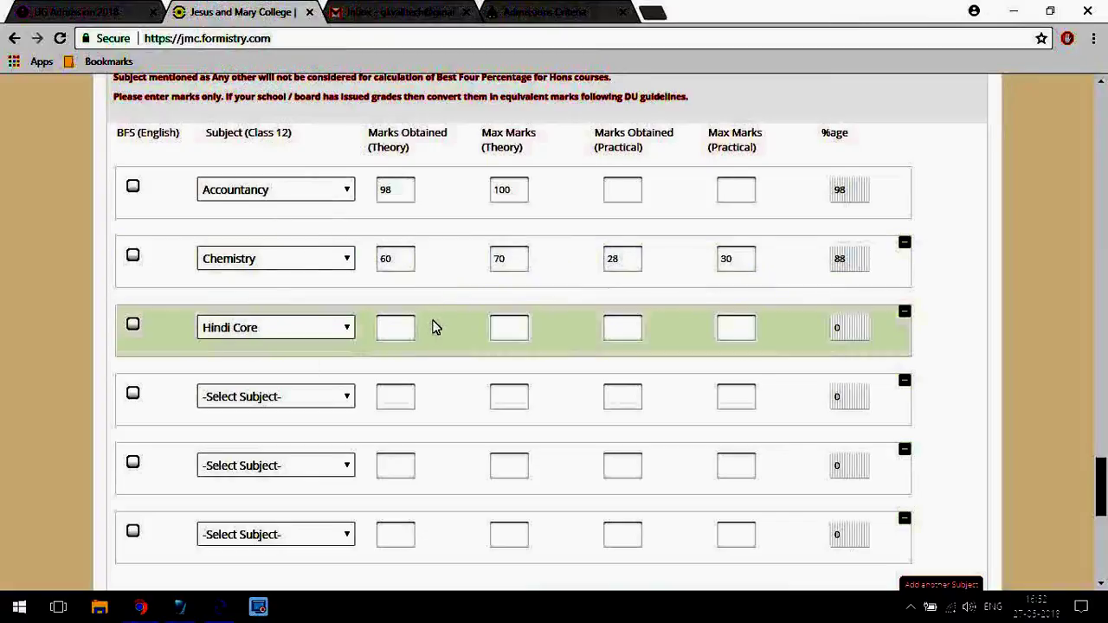
left_click(403, 325)
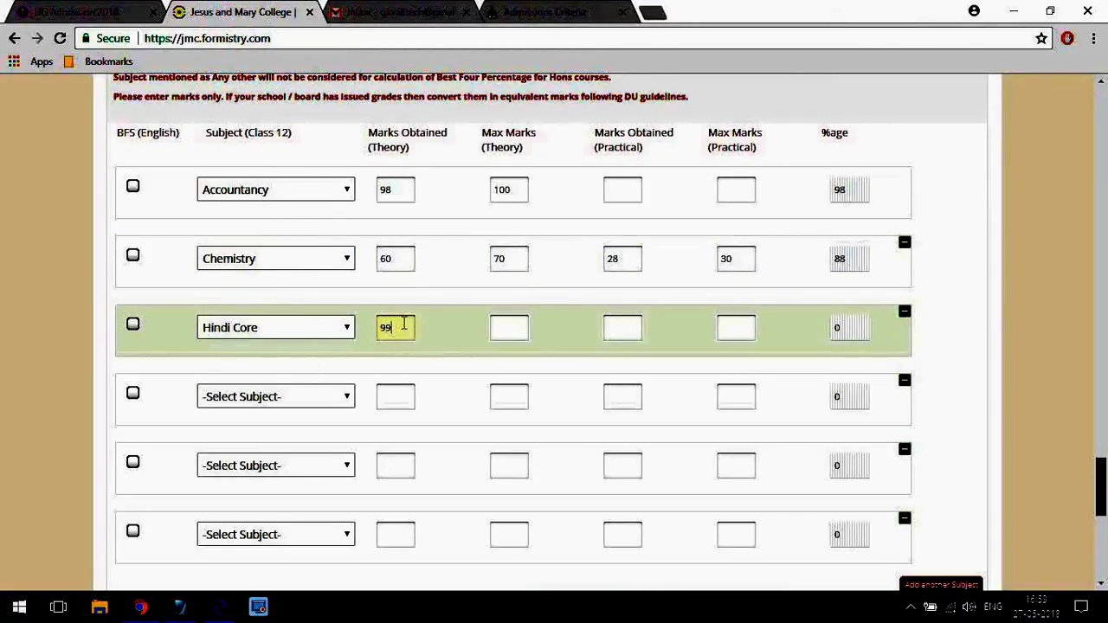
left_click(510, 325)
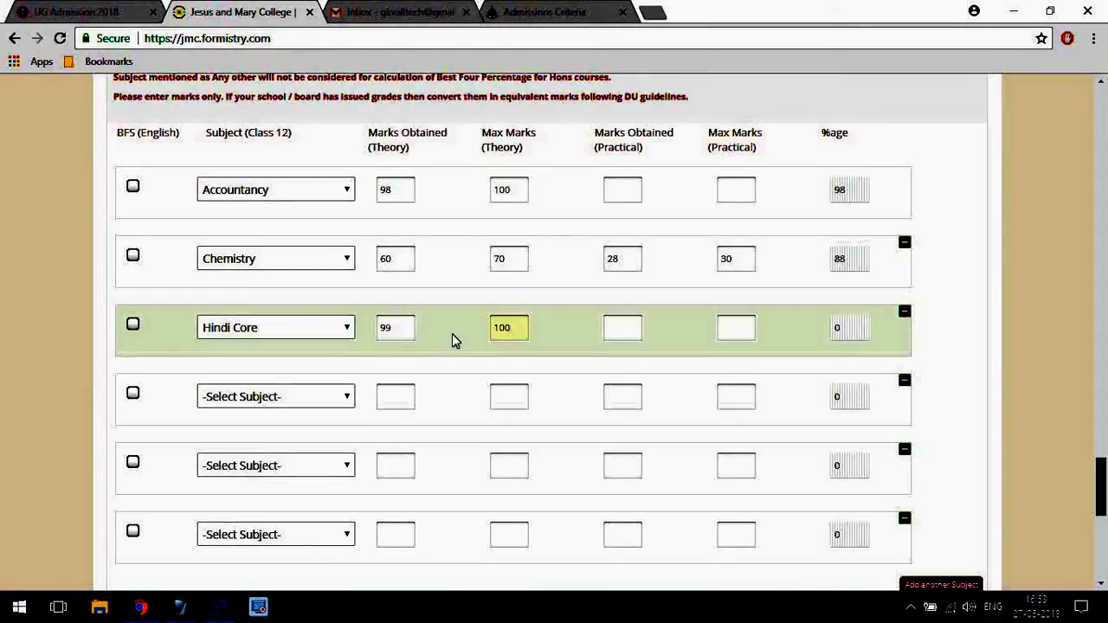
Add Commerce in the fourth row with 68/70 theory and 29/30 practical marks.
left_click(297, 395)
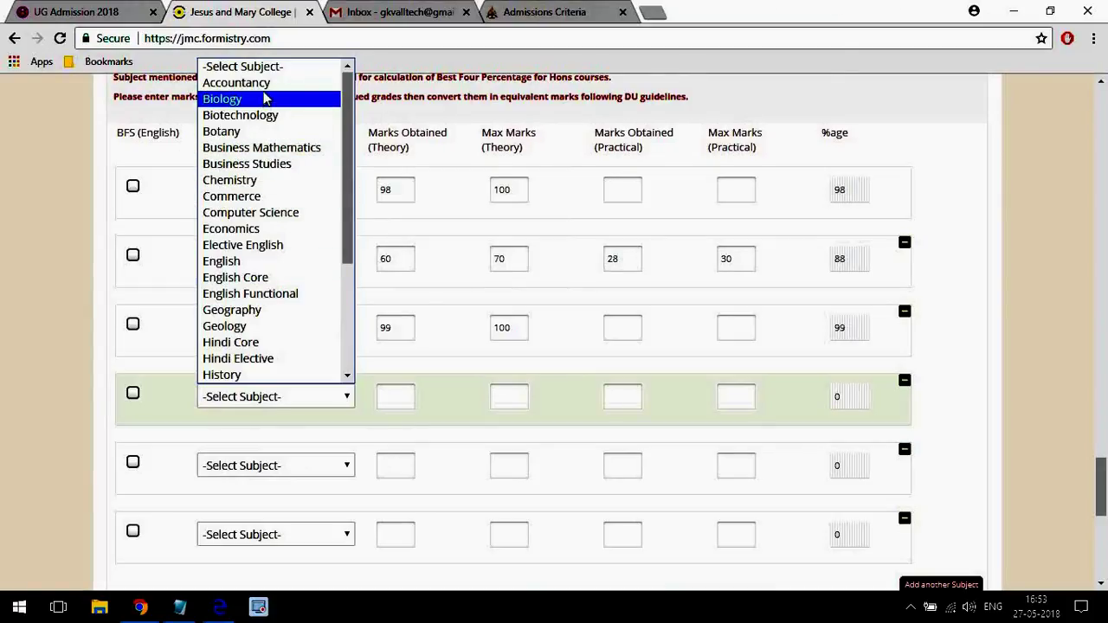
left_click(272, 196)
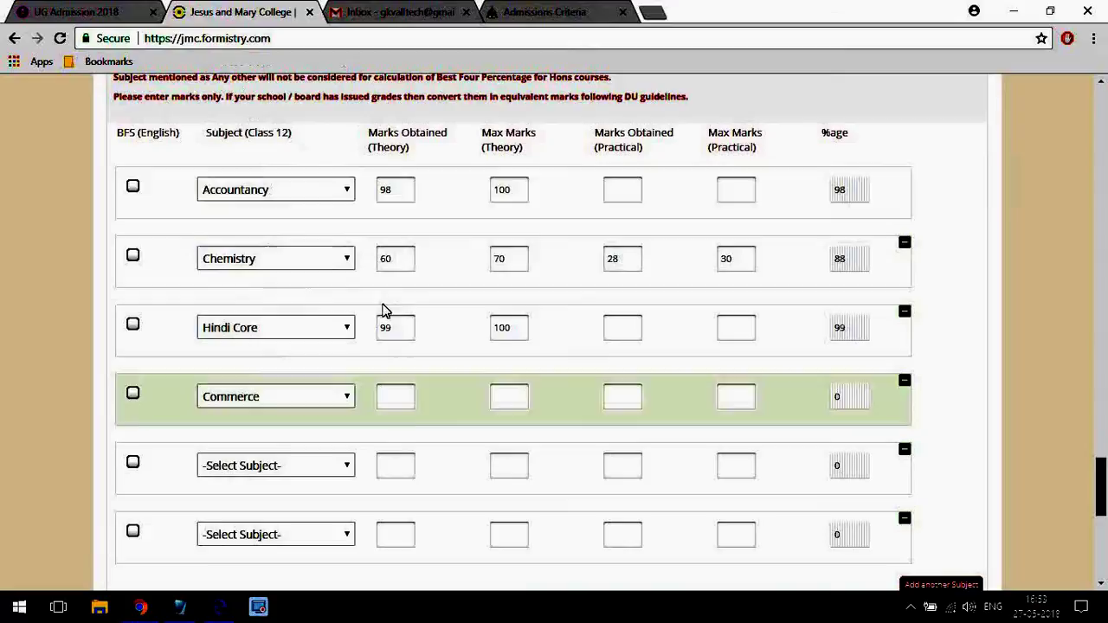
left_click(407, 395)
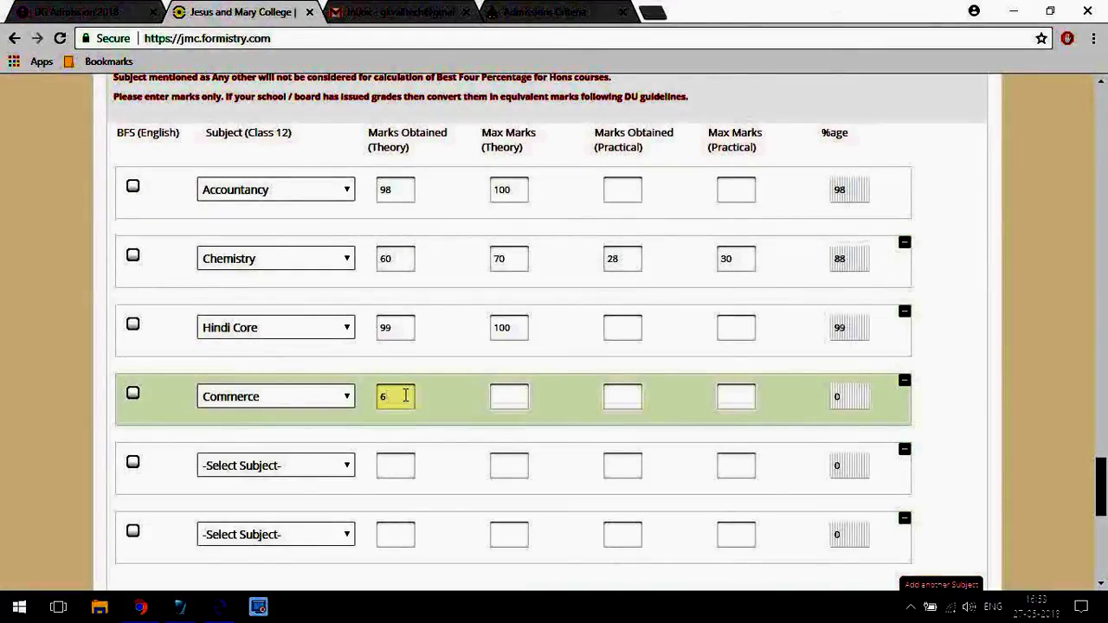
left_click(503, 398)
type("70")
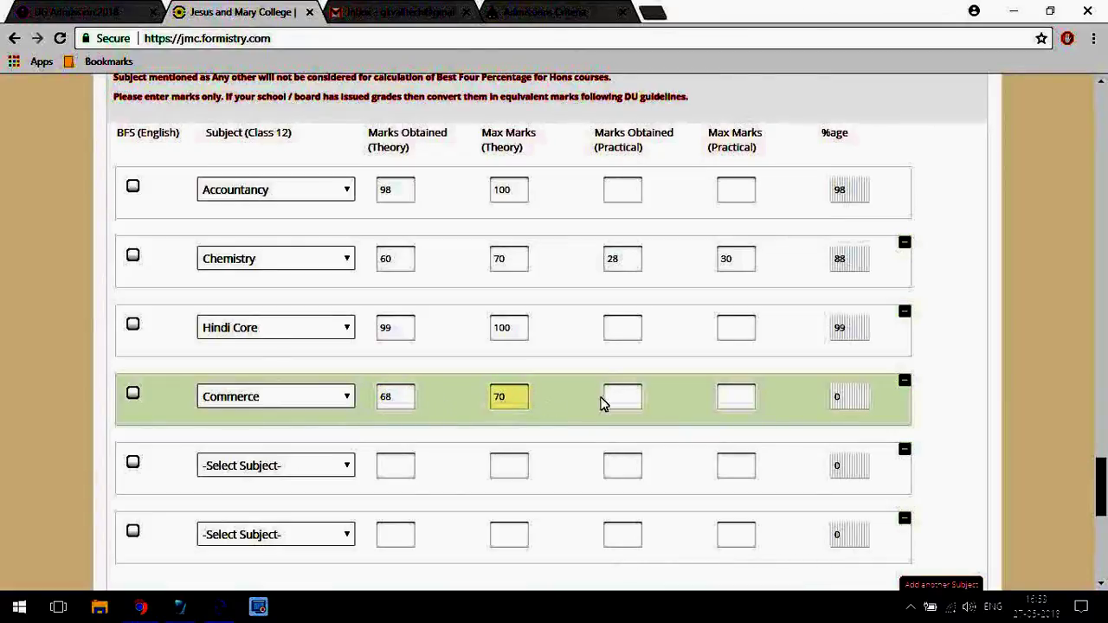
left_click(612, 397)
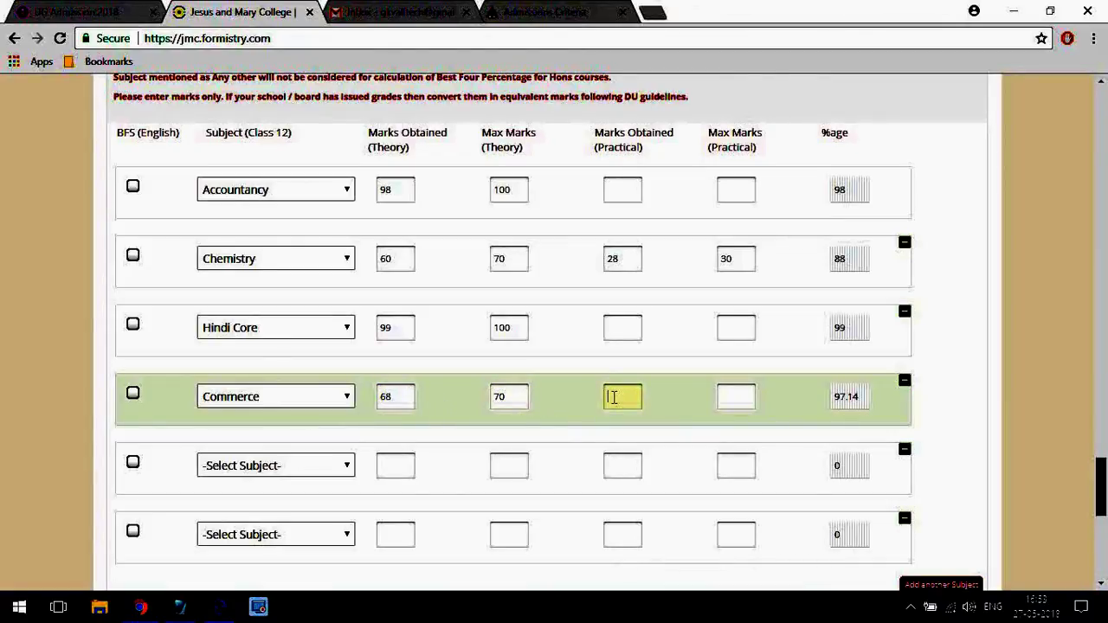
type("29")
left_click(736, 397)
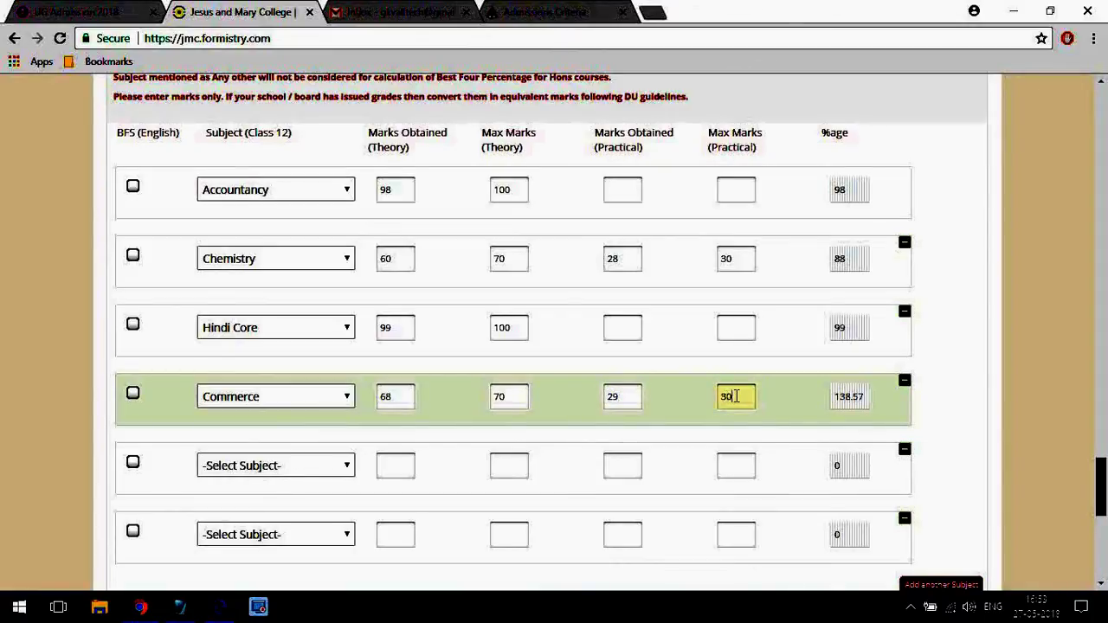
type("30")
left_click(787, 454)
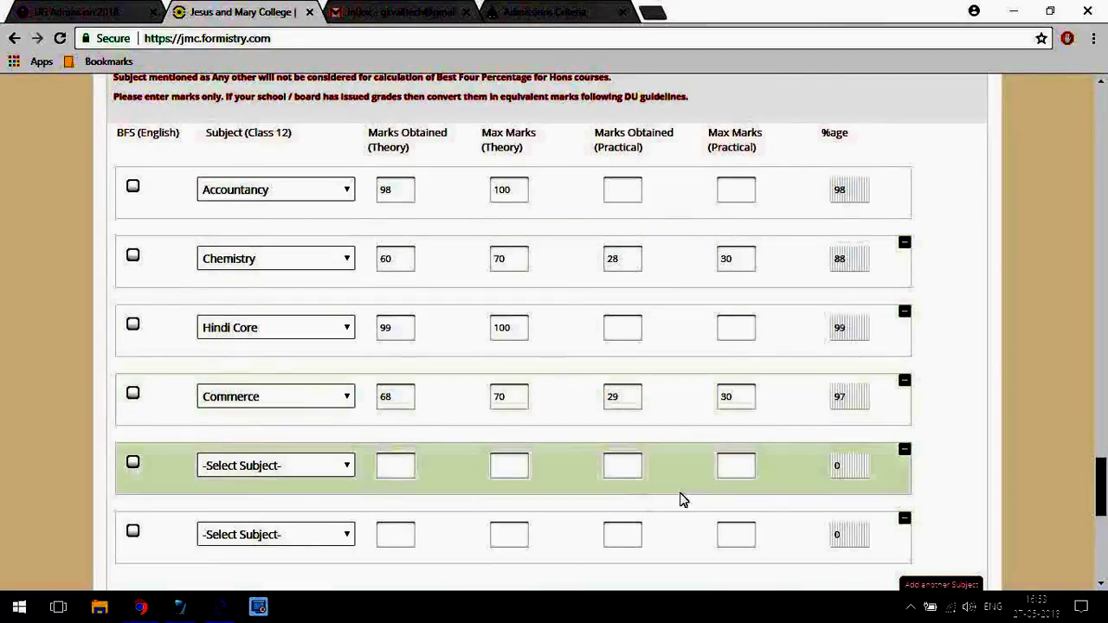
Choose Elective English for the empty row with 98 out of 100 theory marks.
left_click(291, 466)
left_click(273, 329)
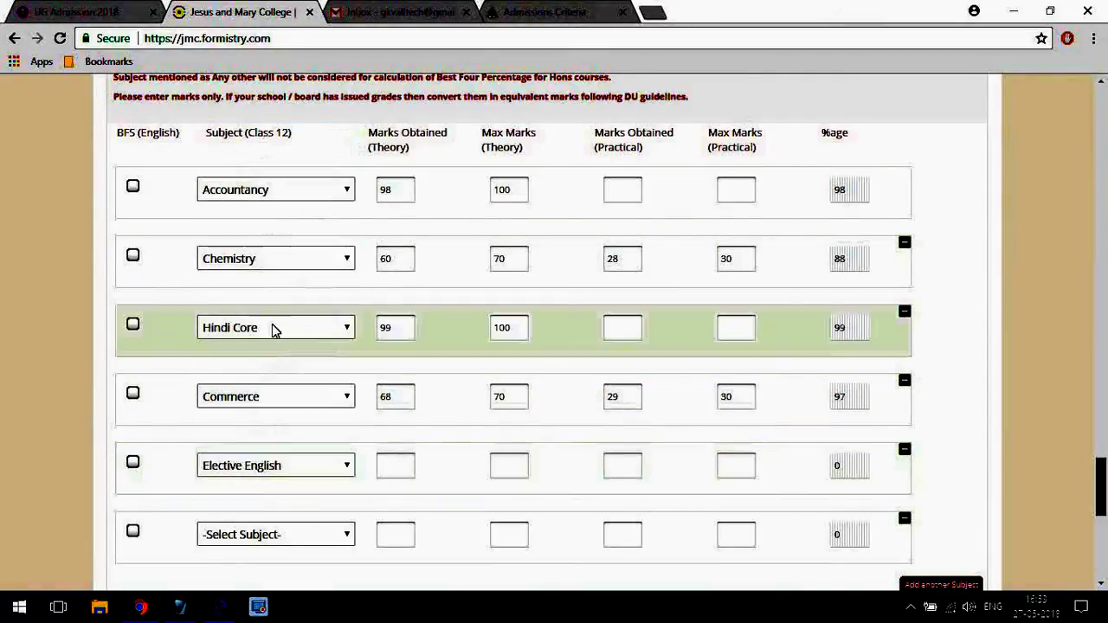
left_click(404, 465)
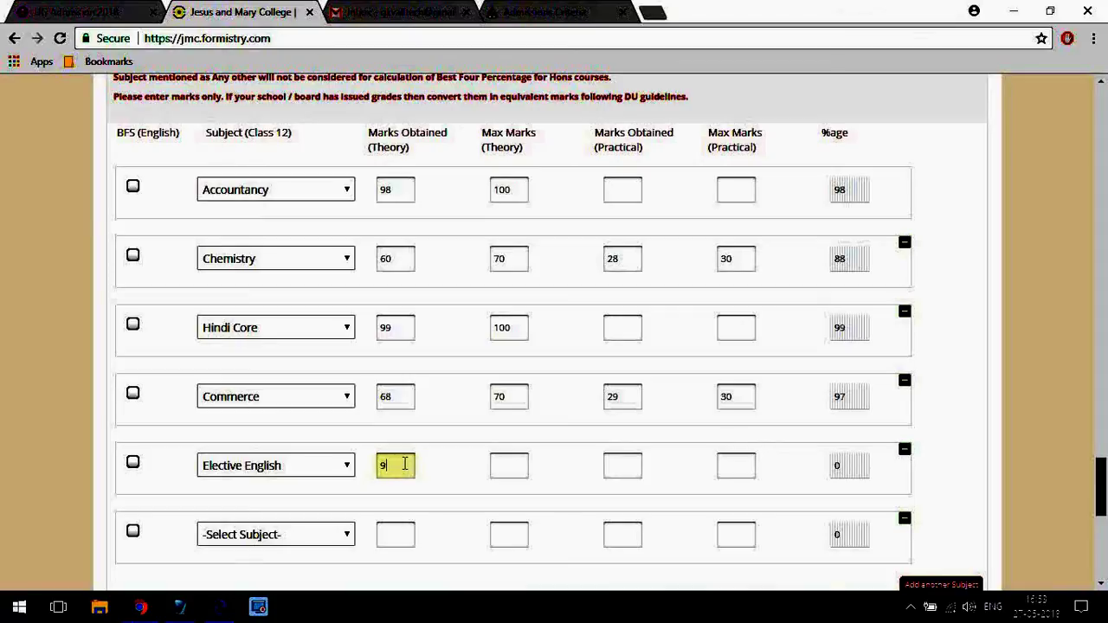
left_click(519, 463)
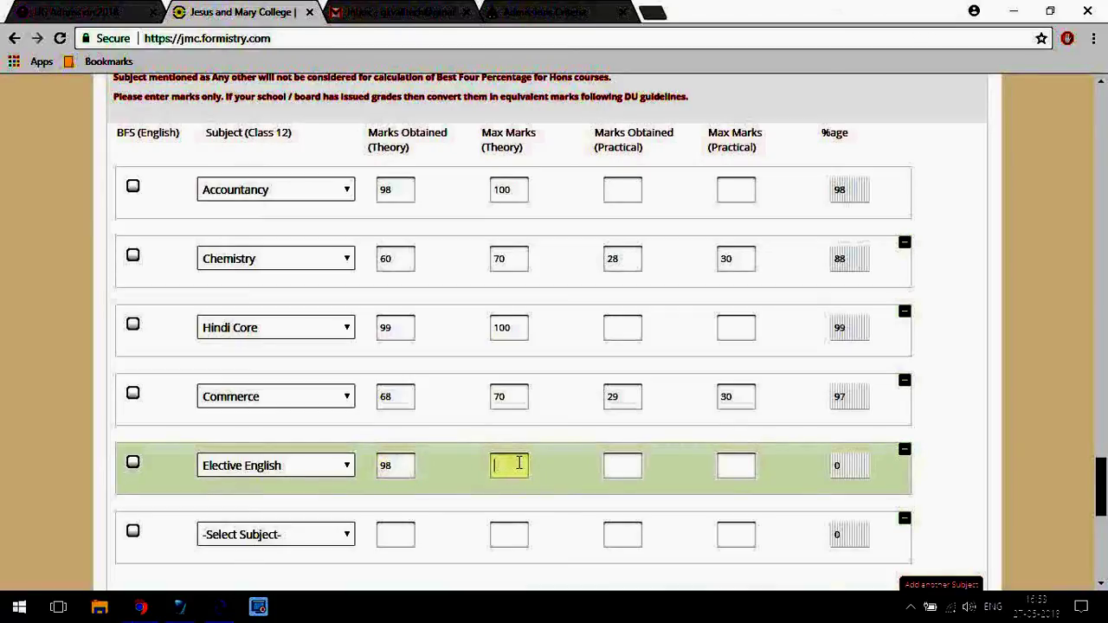
type("100")
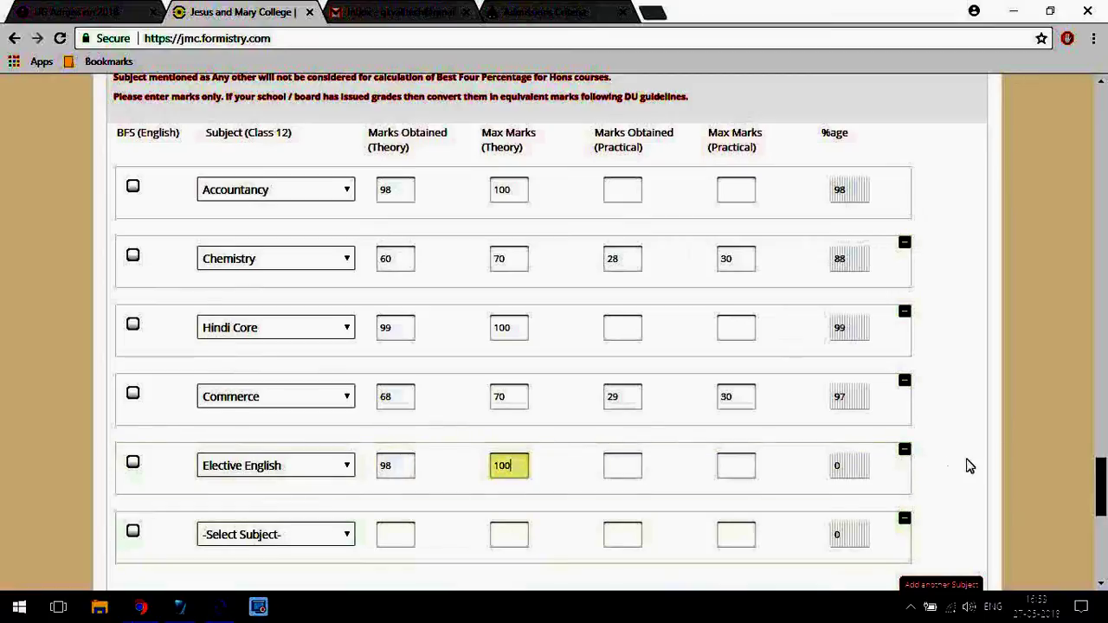
left_click(984, 463)
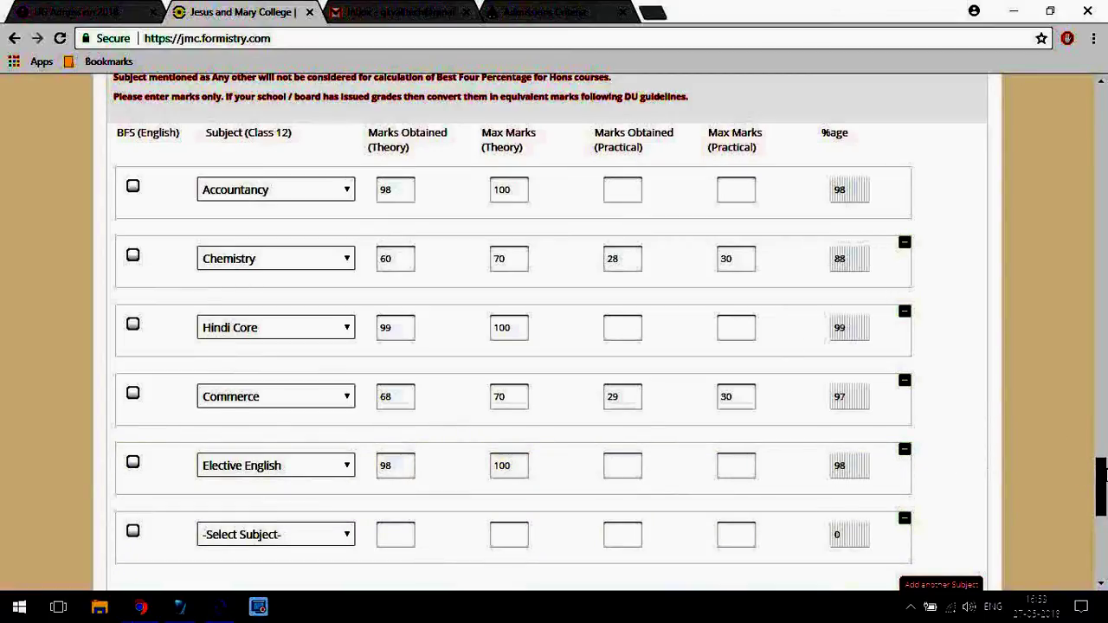
scroll(1104, 474, "down", 2)
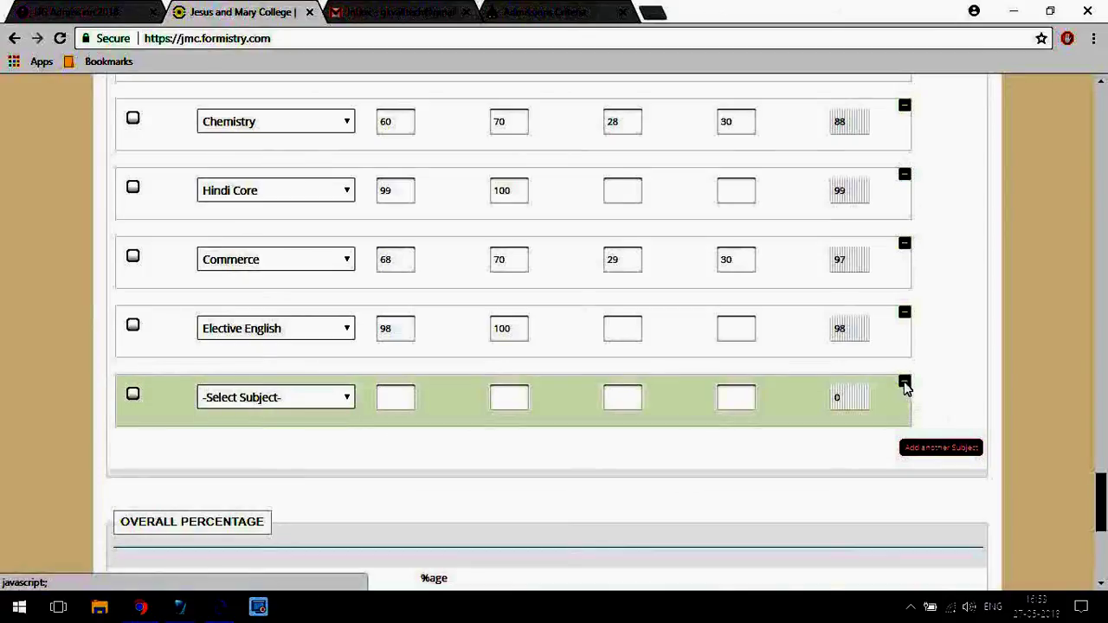
Remove the blank subject row and tick BFS for Elective English, Commerce, Hindi Core and Chemistry.
left_click(903, 383)
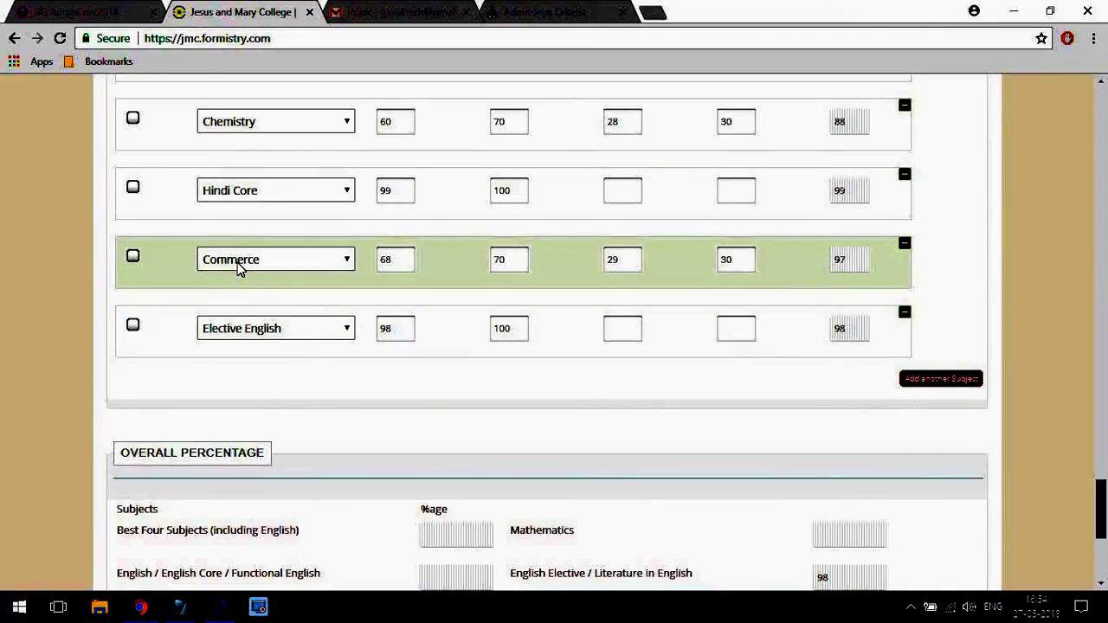
left_click(133, 324)
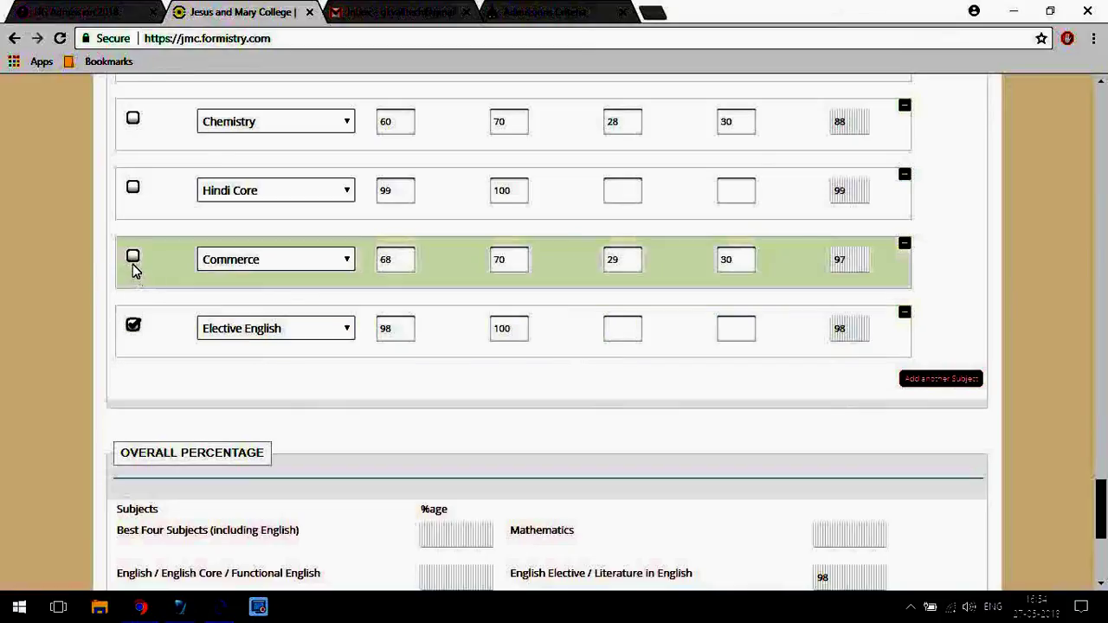
left_click(132, 257)
left_click(133, 188)
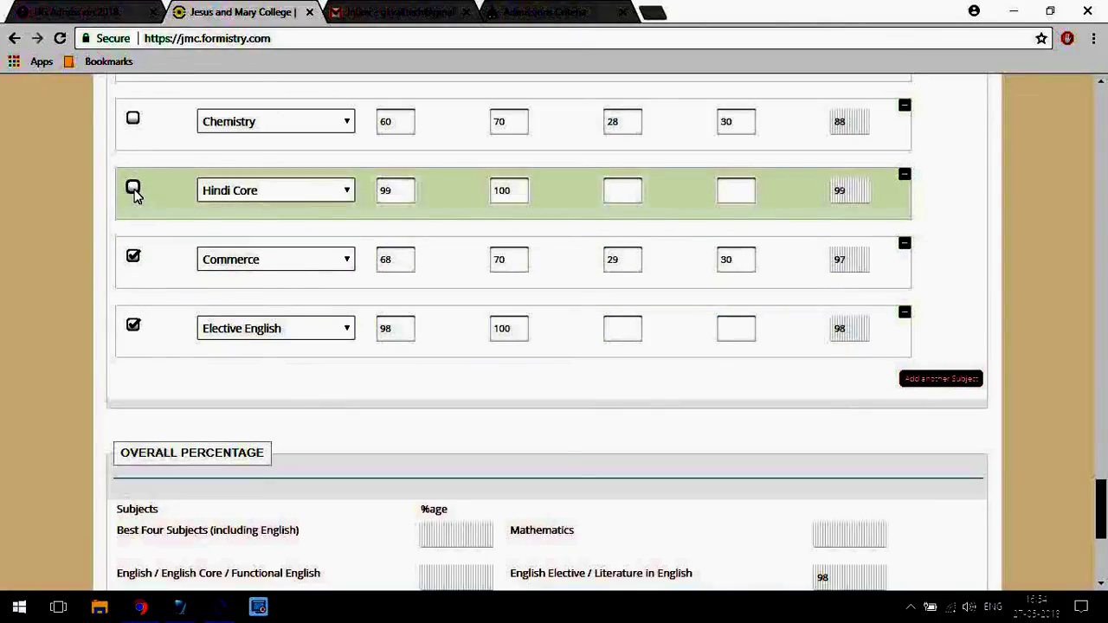
left_click(133, 188)
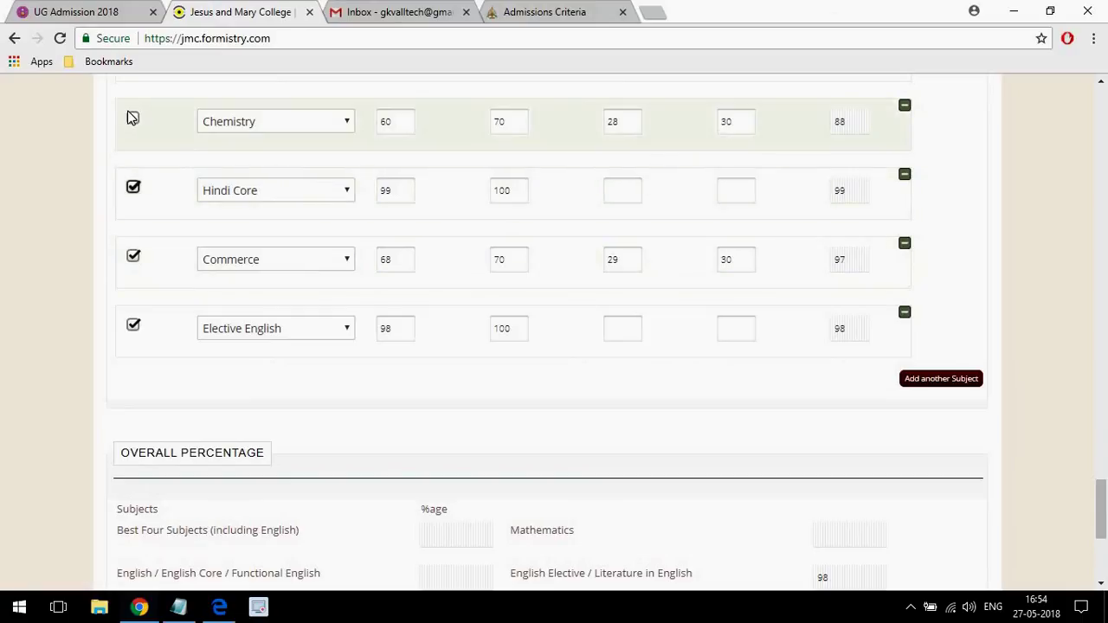
left_click(133, 119)
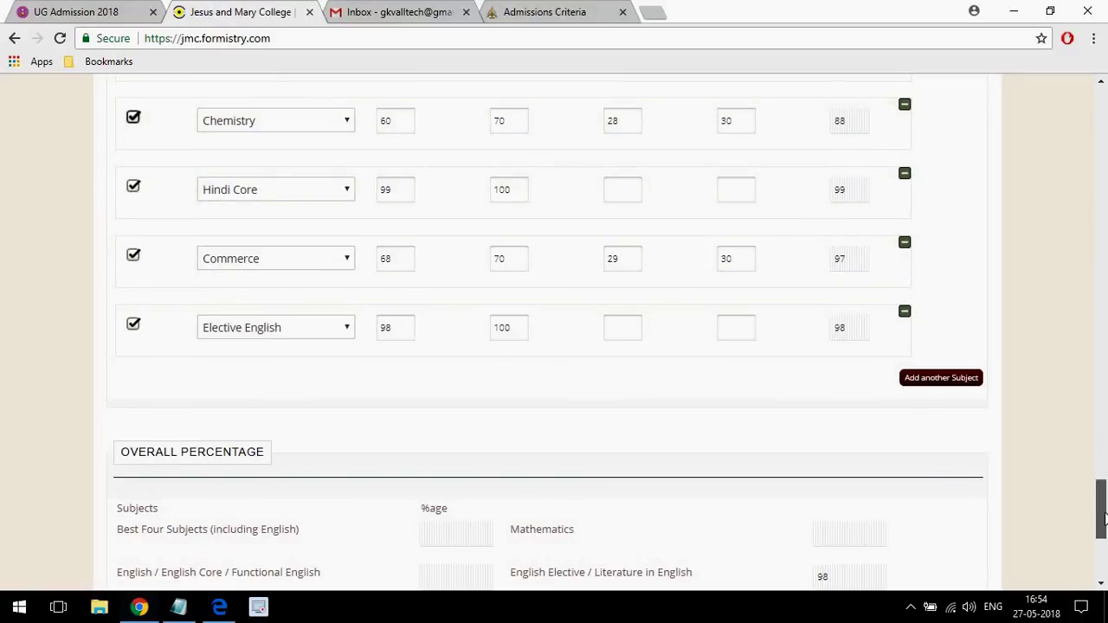
left_click_drag(1102, 491, 1104, 521)
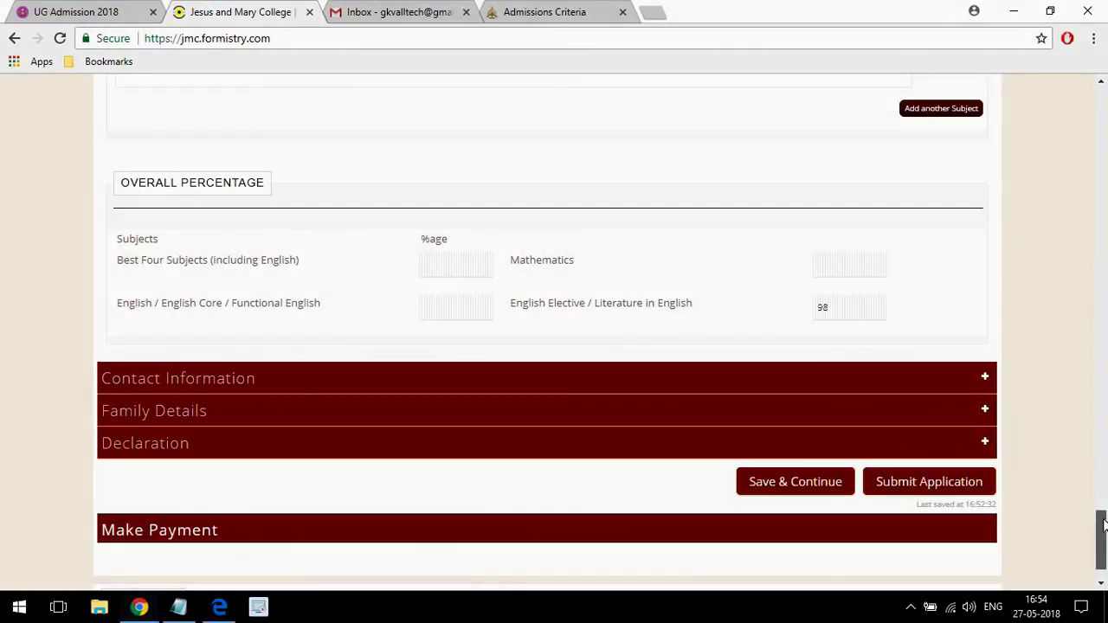
Expand the Contact Information and Family Details sections and scroll through their fields.
left_click_drag(1104, 515, 1104, 527)
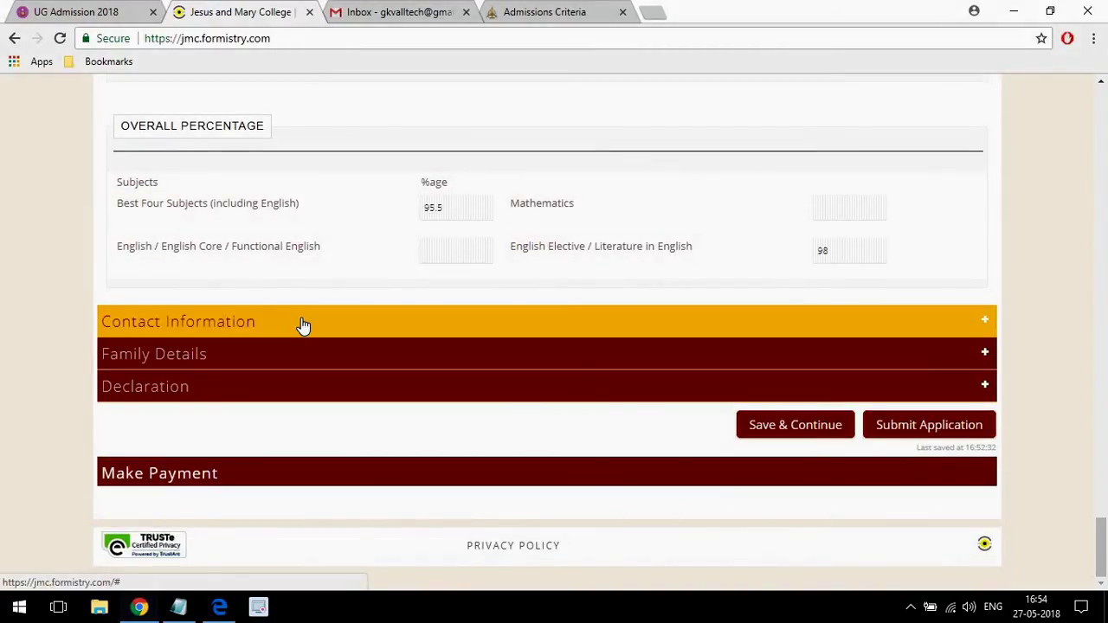
left_click(303, 325)
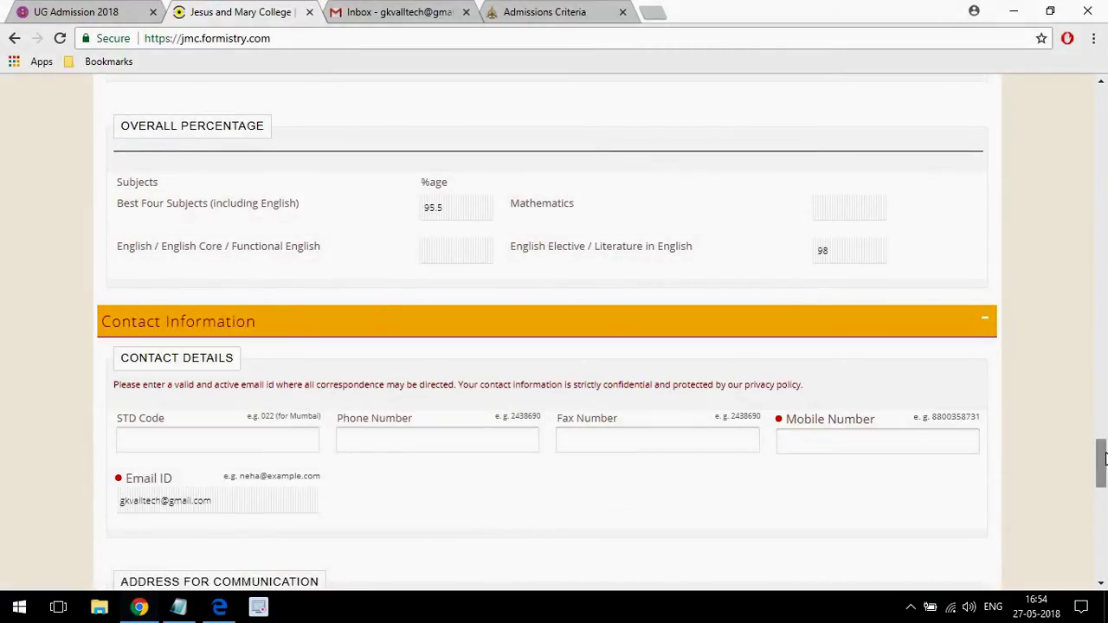
left_click_drag(1104, 458, 1101, 555)
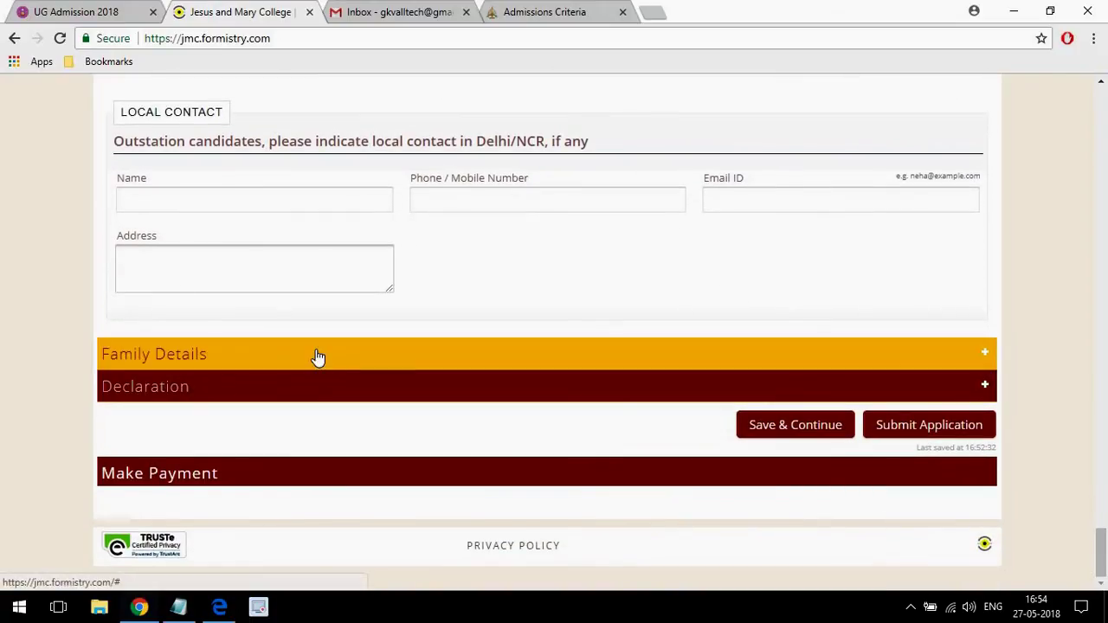
left_click(317, 357)
left_click_drag(1104, 512, 1101, 563)
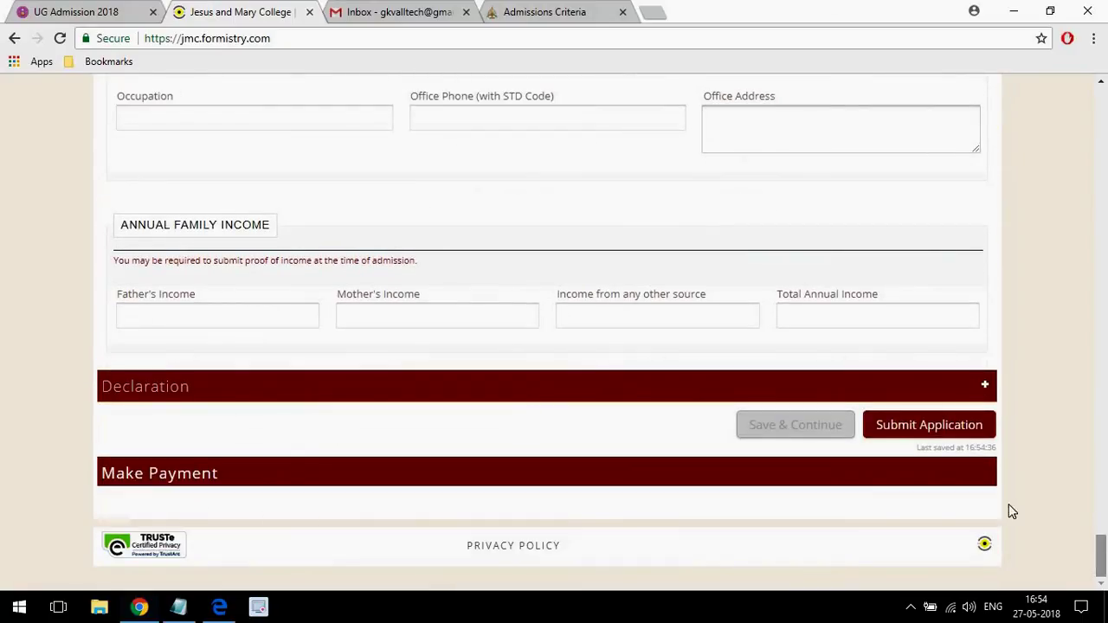
Expand Declaration and tick the qualification, one-form, parental consent and college-rules statements.
left_click(234, 389)
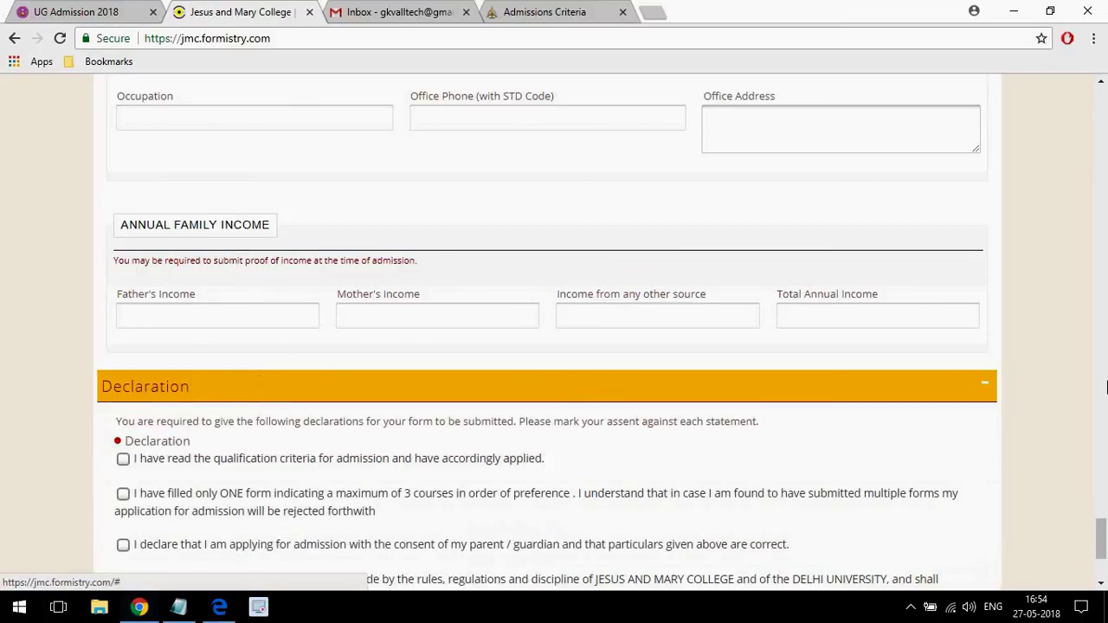
left_click_drag(1101, 530, 1103, 545)
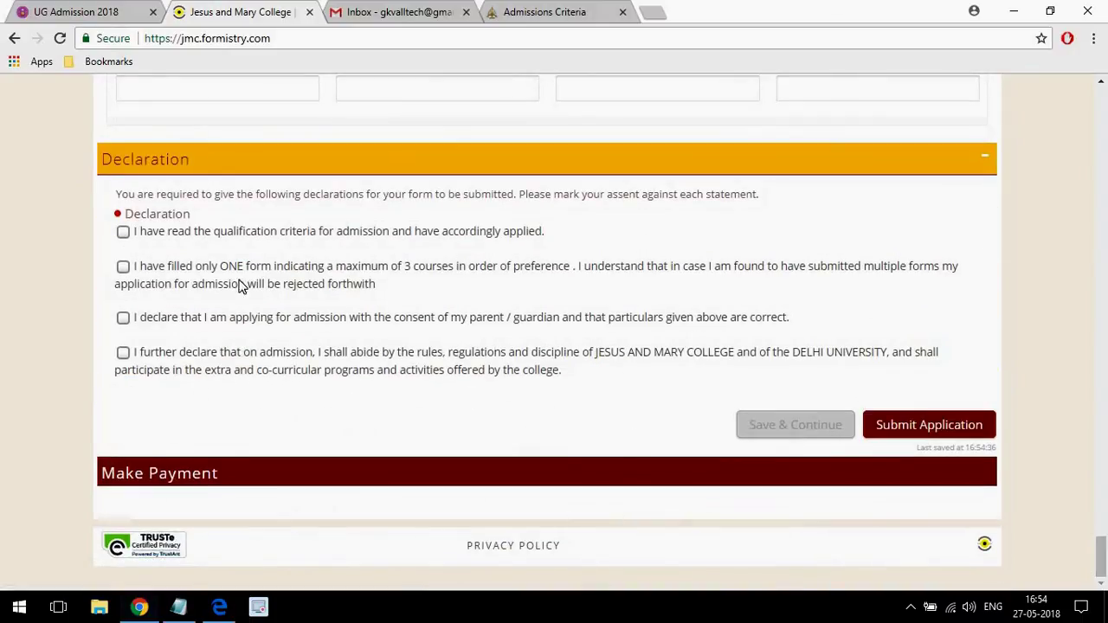
left_click(123, 232)
left_click(122, 267)
left_click(124, 318)
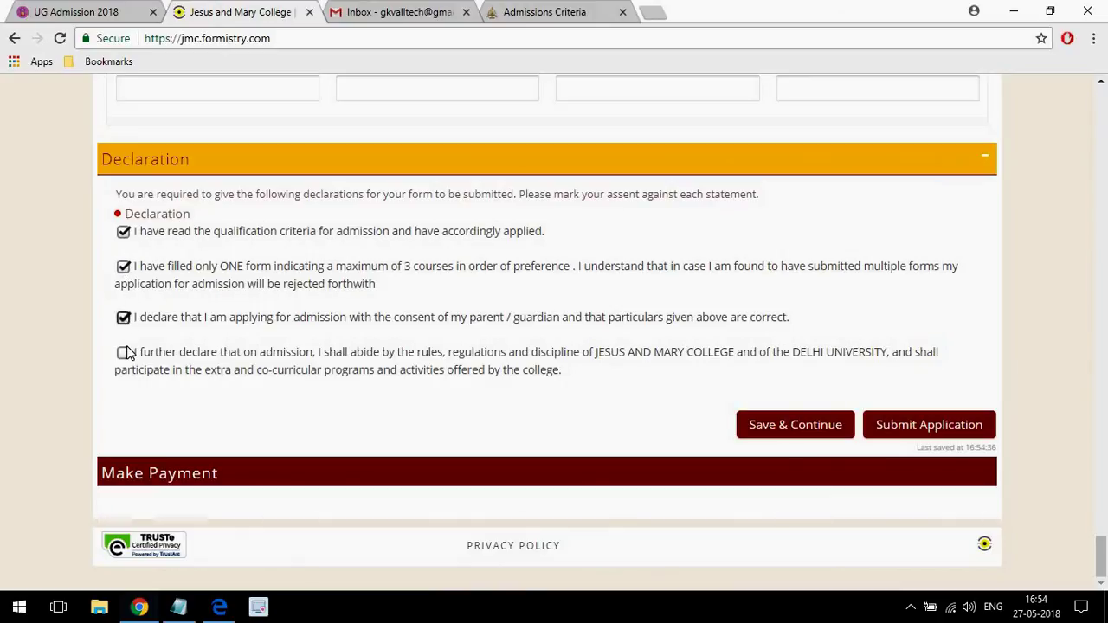
left_click(123, 353)
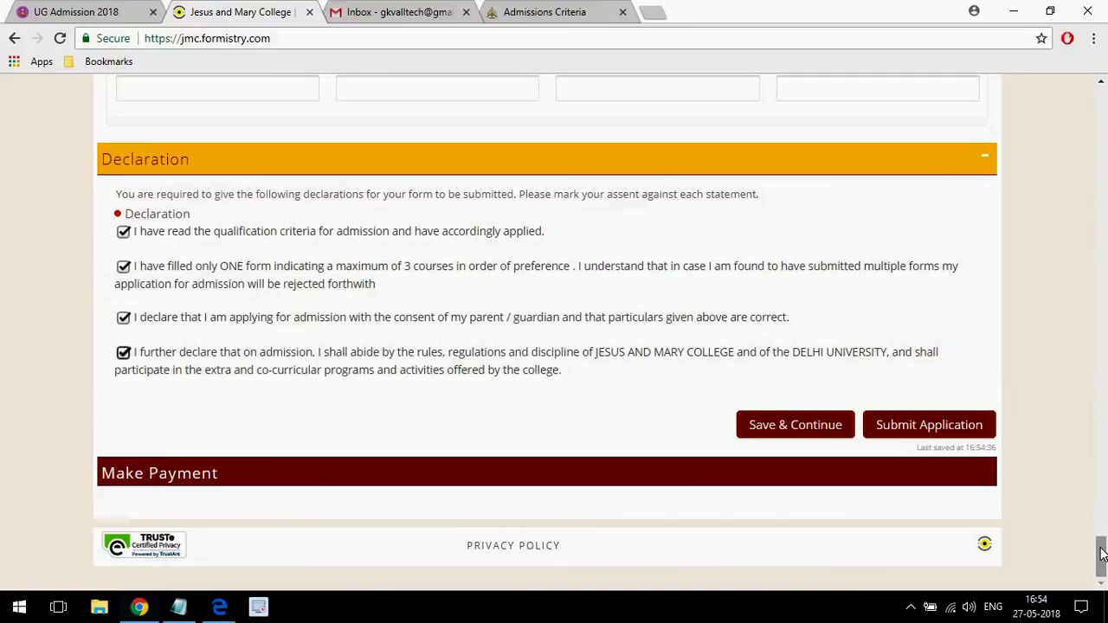
left_click_drag(1103, 543, 1074, 561)
Scroll back to the top of the form, then switch to the Admissions Criteria page.
left_click_drag(1103, 563, 1044, 156)
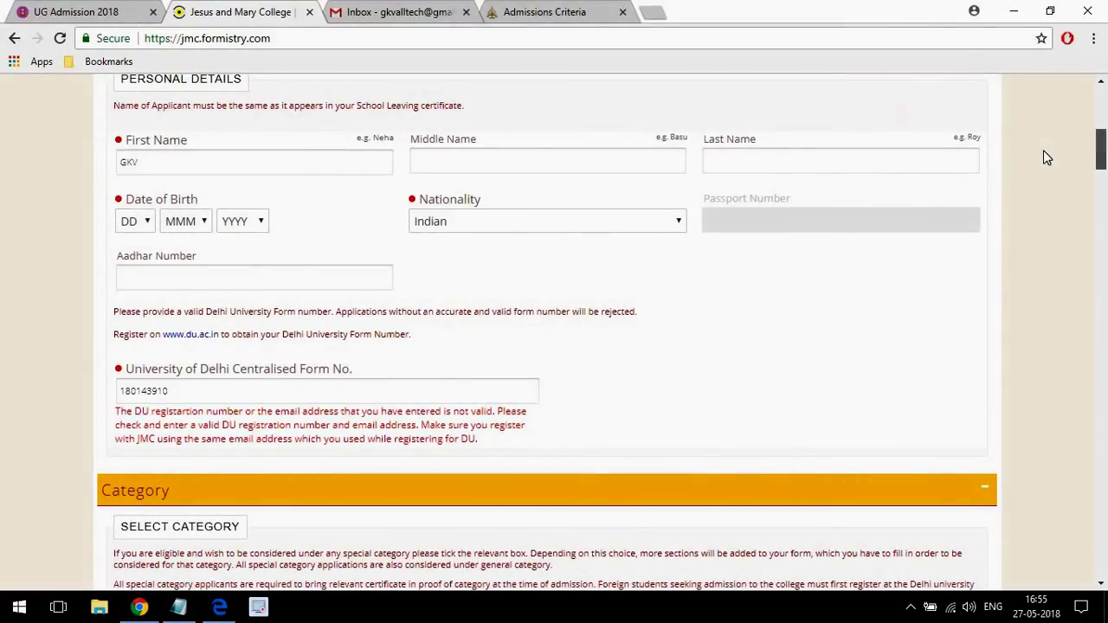
left_click_drag(1043, 151, 997, 108)
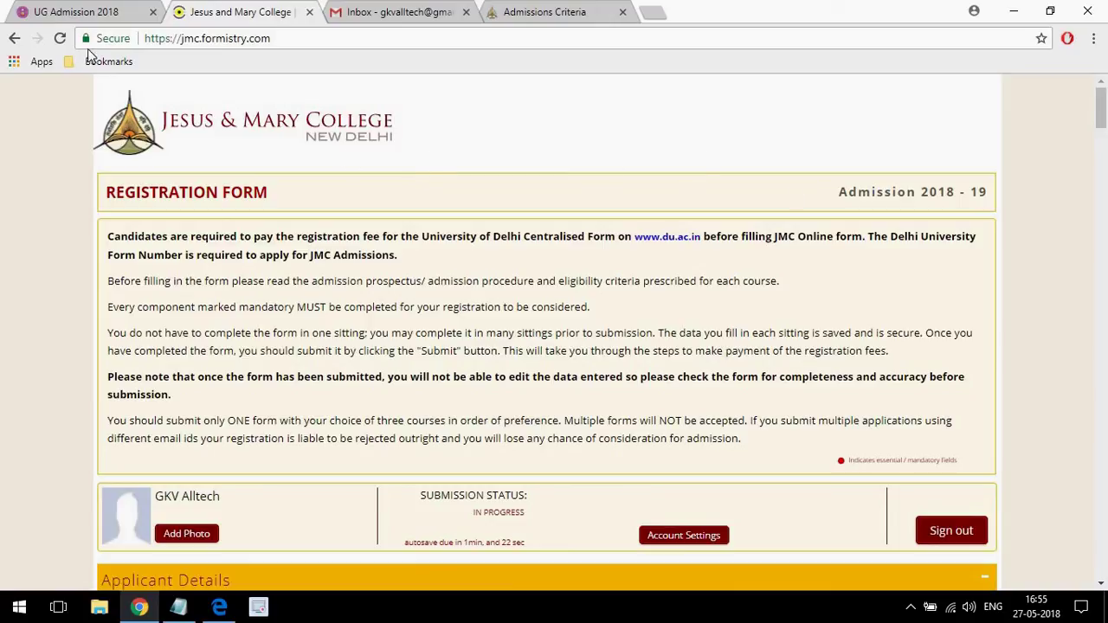
left_click(522, 14)
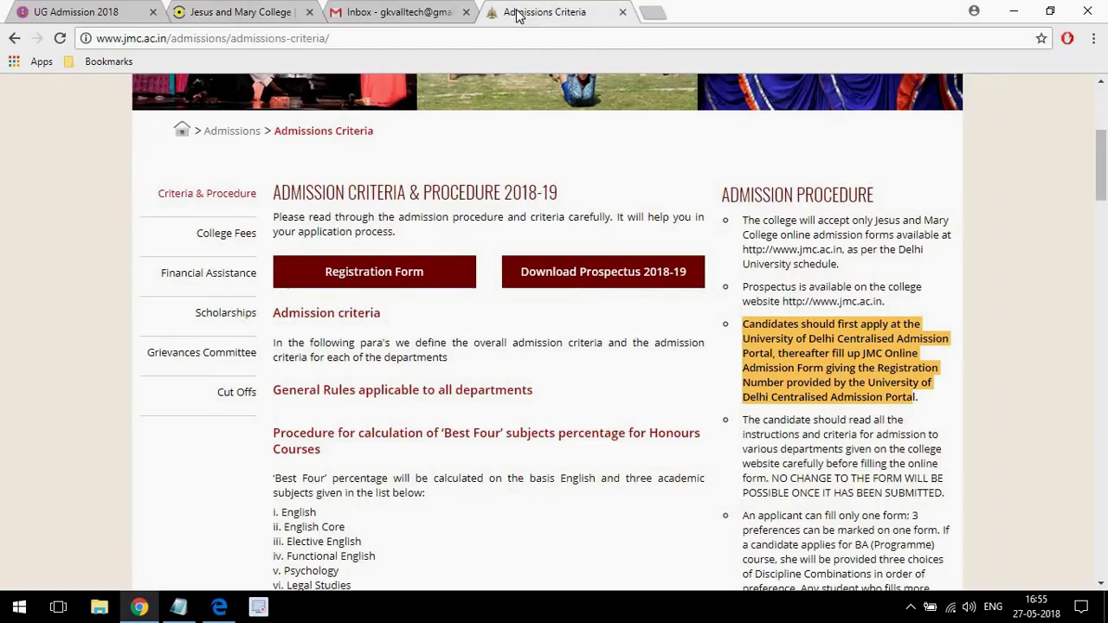
Scroll the Admissions Criteria page down to the B.Com (Hons.) department criteria, clearing a stray text selection.
left_click_drag(1101, 191, 1081, 305)
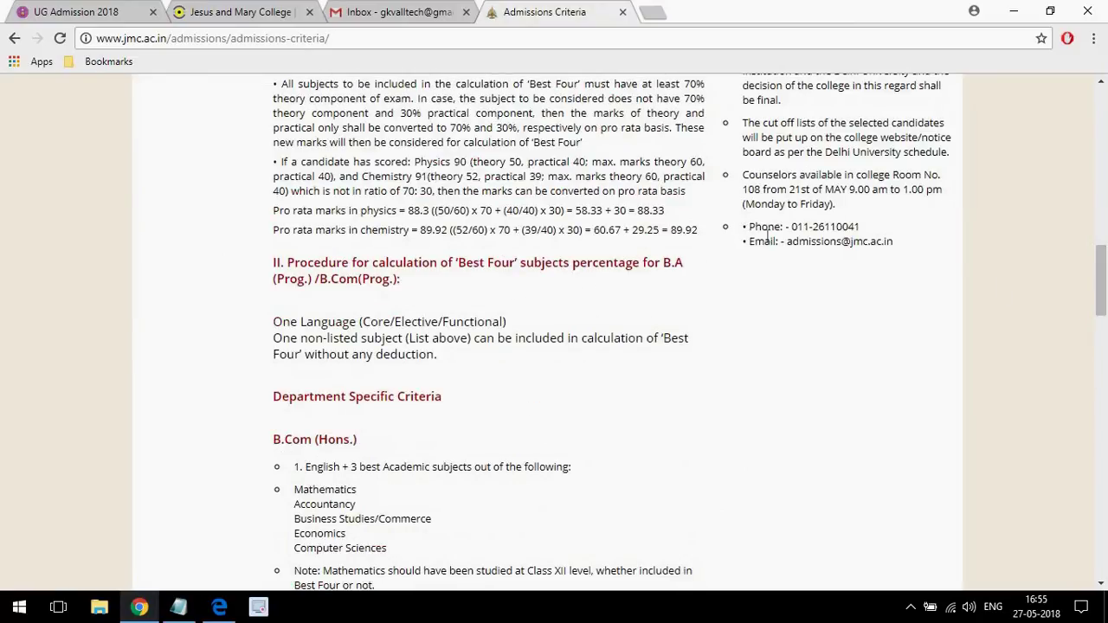
left_click_drag(750, 227, 895, 266)
left_click(860, 301)
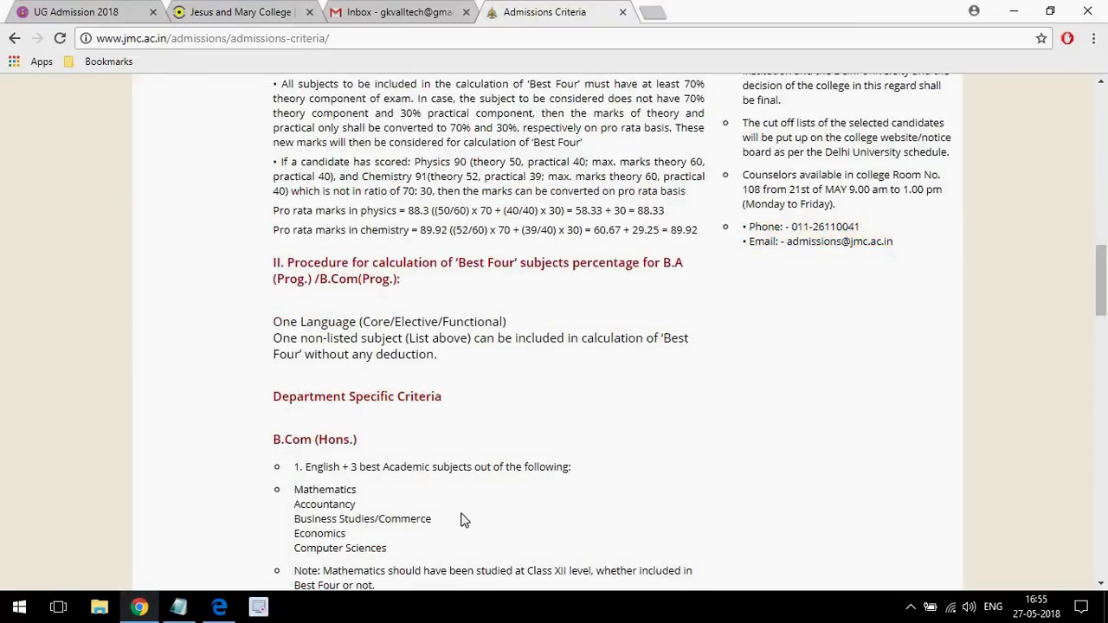